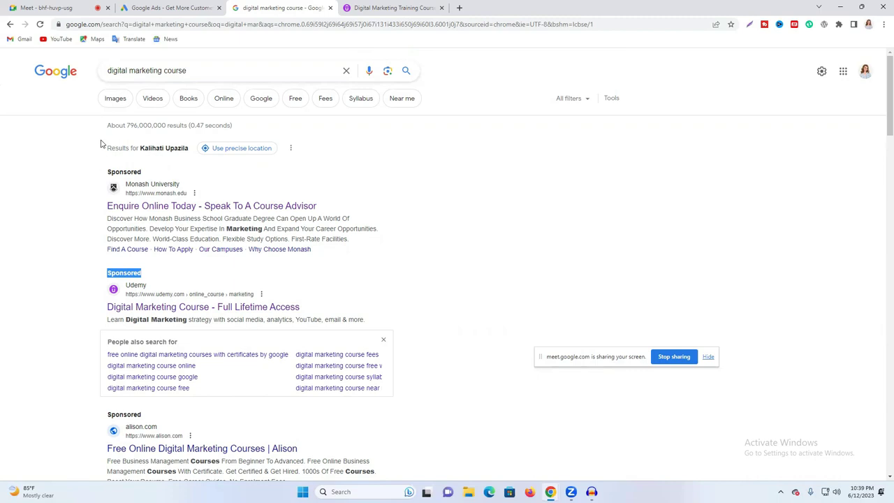
Highlight the Sponsored label on the Udemy ad in the search results.
left_click(171, 280)
left_click_drag(142, 273, 102, 275)
left_click(276, 281)
scroll(202, 279, "down", 1)
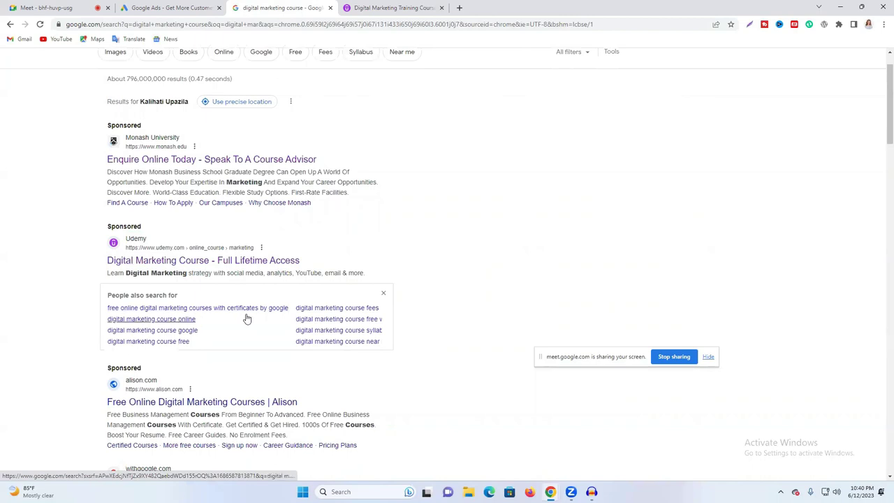
Open the 'digital marketing course fees' related search in a new tab and review its ads.
right_click(337, 312)
left_click(359, 318)
left_click(493, 10)
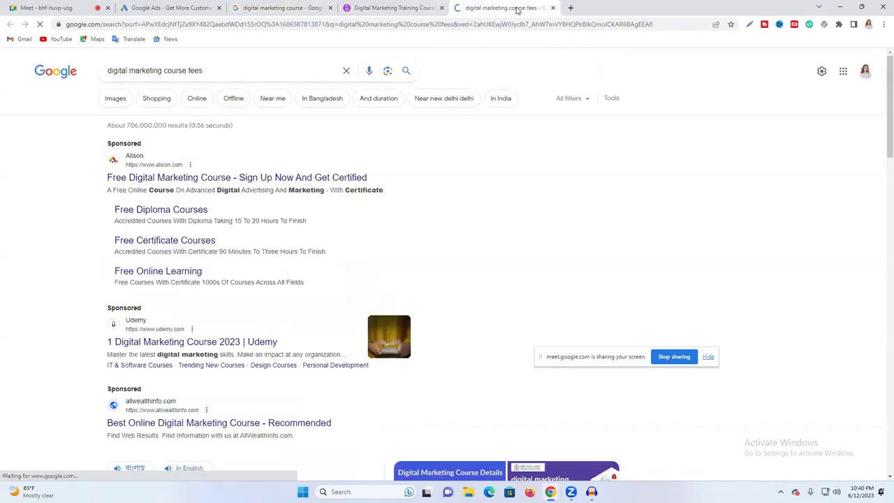
left_click(552, 8)
key("ctrl+shift+Tab")
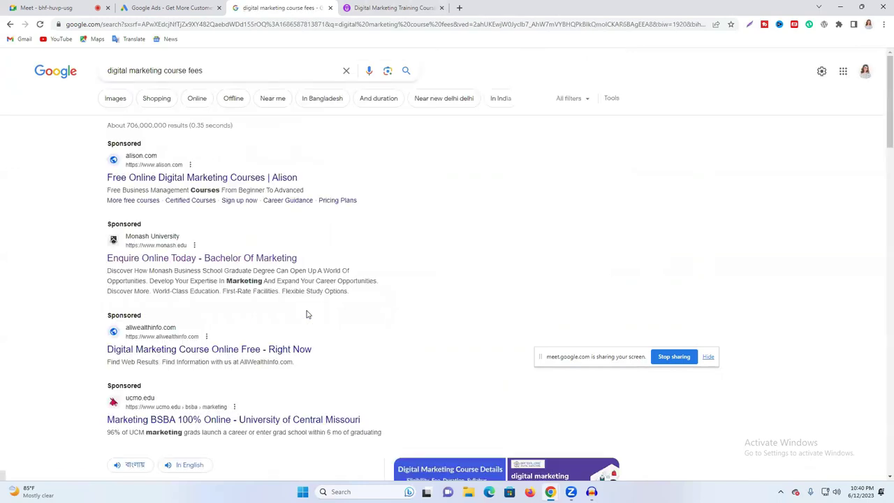
scroll(180, 185, "down", 2)
scroll(195, 189, "up", 1)
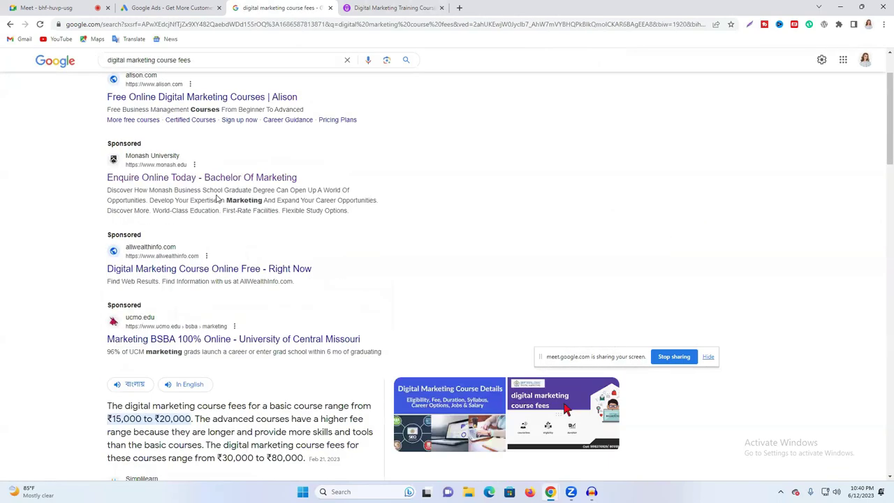
scroll(219, 199, "up", 1)
Return to the digital marketing course results, then switch to the Google Ads tab.
left_click(364, 7)
left_click(194, 8)
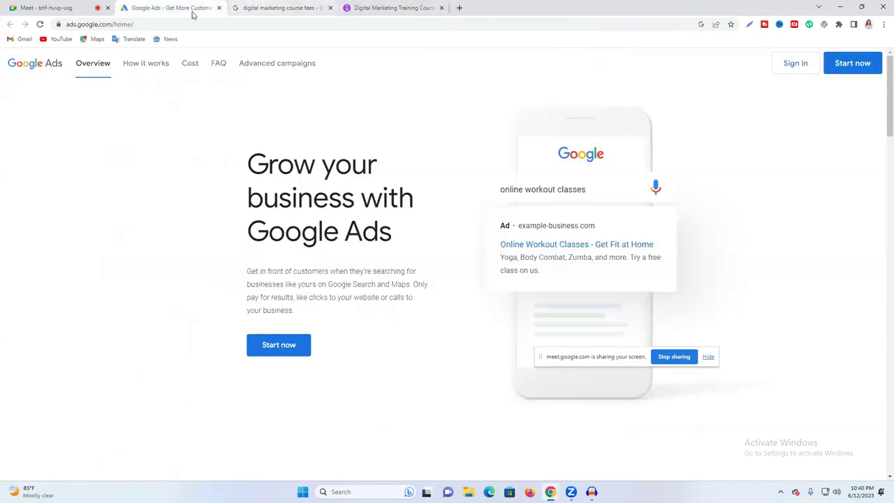
left_click(292, 6)
left_click(10, 24)
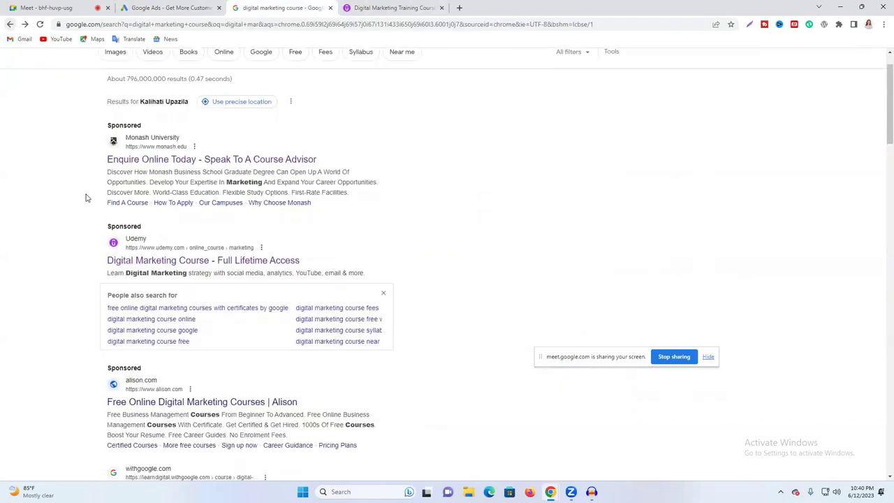
scroll(259, 319, "down", 2)
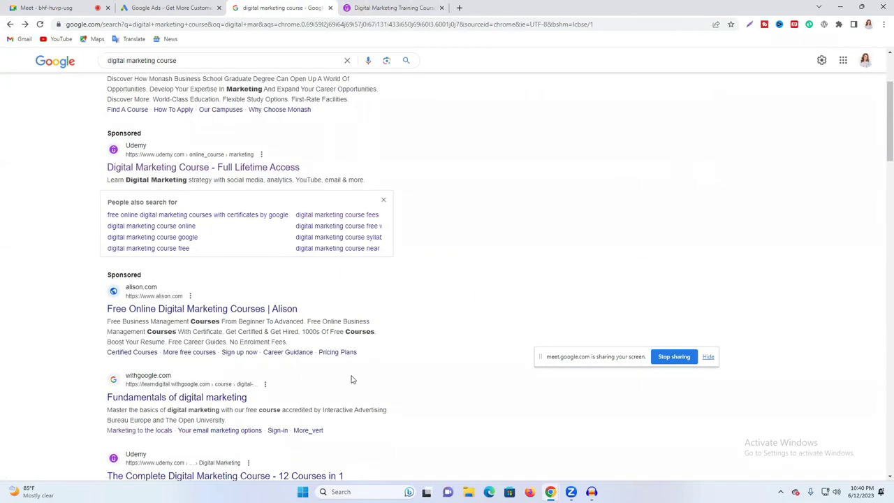
scroll(233, 183, "up", 2)
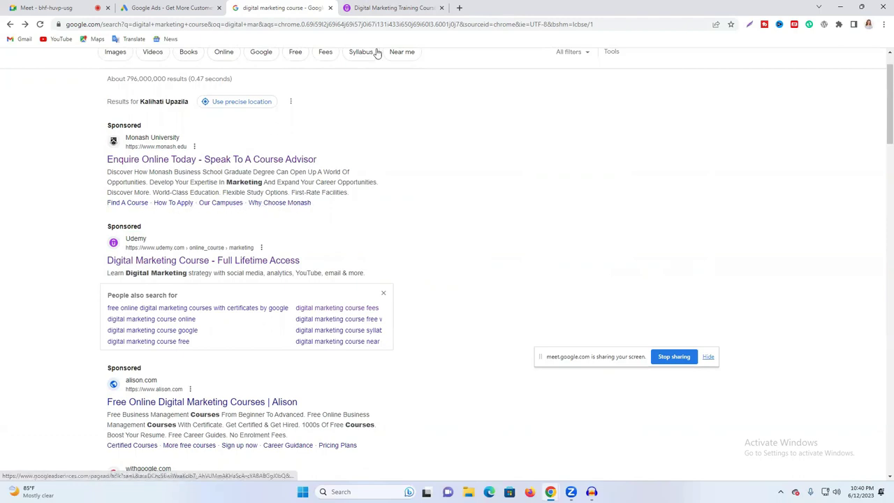
left_click(201, 7)
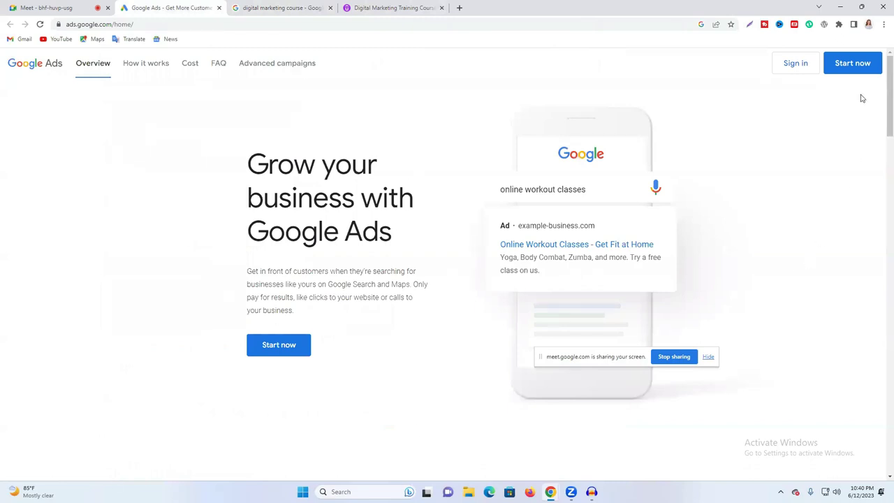
Sign in and pick the first account to reach its Overview dashboard.
left_click(797, 72)
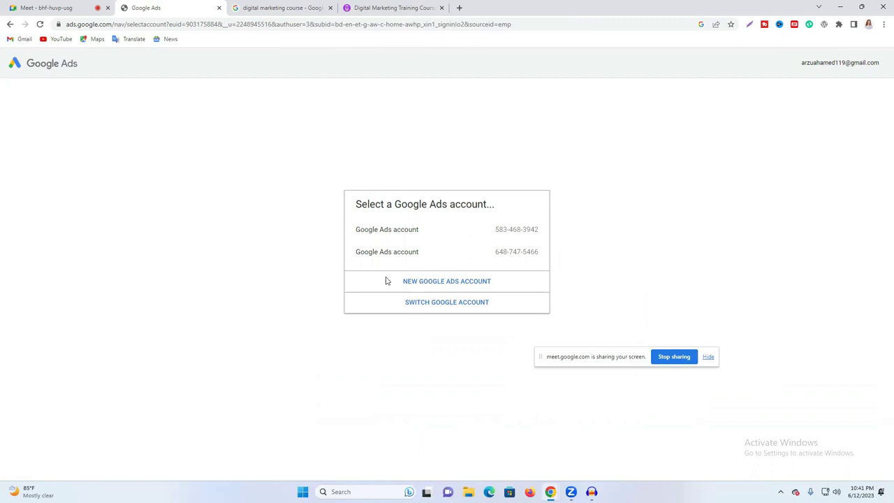
left_click(392, 234)
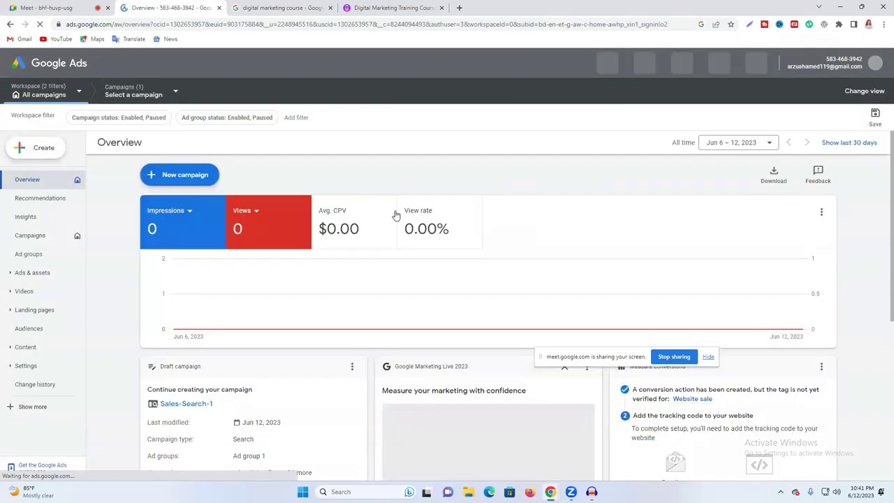
Review the Overview page and hide the red 'no ads running' warning banner.
scroll(520, 269, "down", 2)
scroll(350, 294, "down", 3)
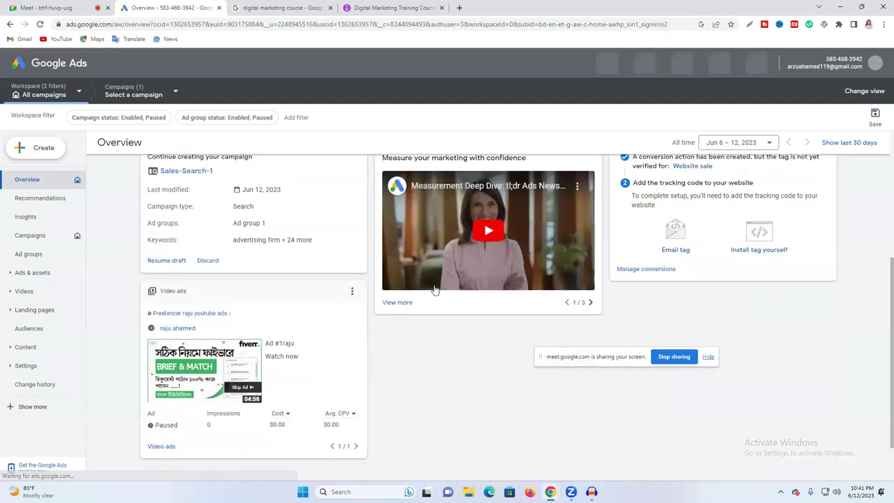
scroll(391, 307, "up", 4)
scroll(431, 307, "up", 1)
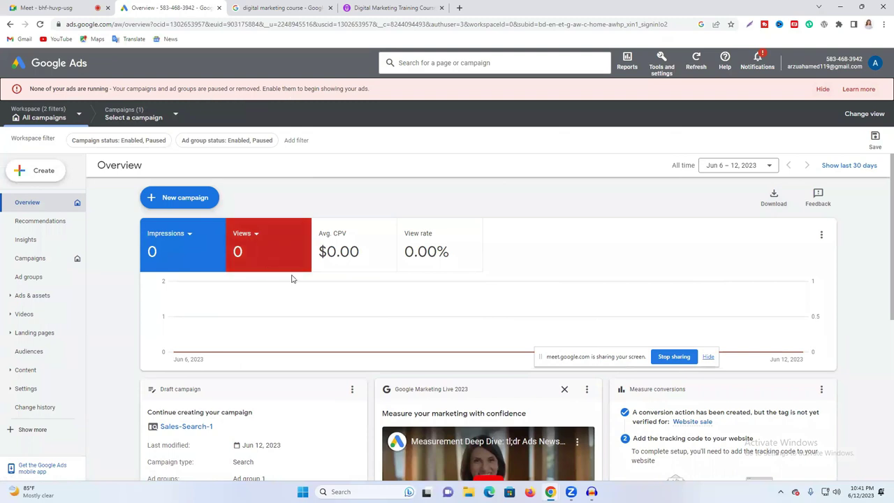
scroll(307, 287, "down", 2)
scroll(304, 298, "up", 2)
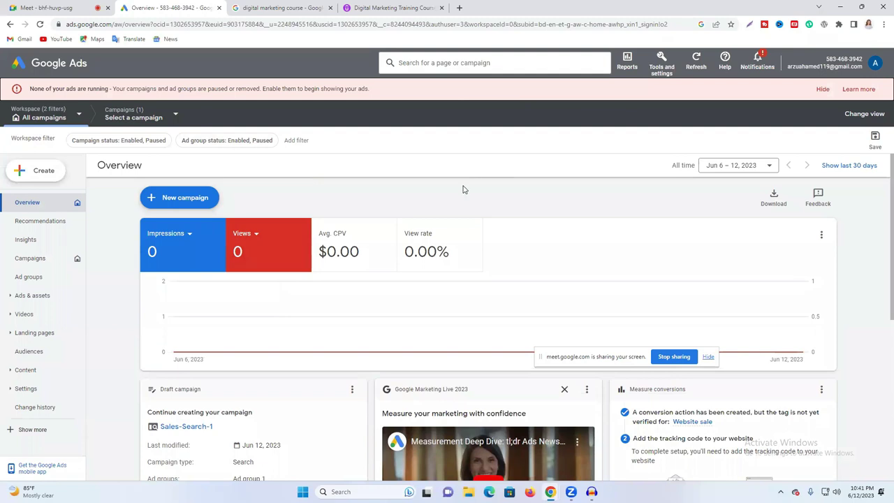
scroll(463, 190, "down", 3)
scroll(424, 257, "up", 3)
left_click(824, 90)
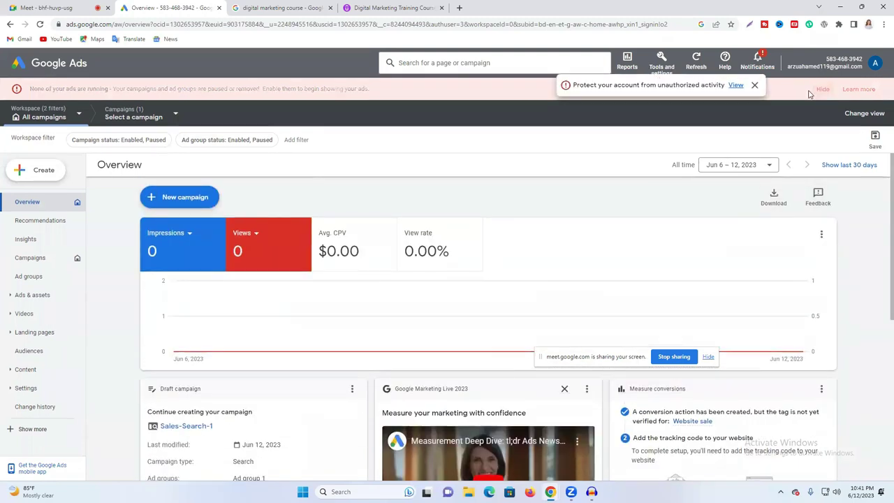
Open the + Create menu listing Campaign, Ad group and Conversion action.
left_click(35, 154)
left_click(417, 164)
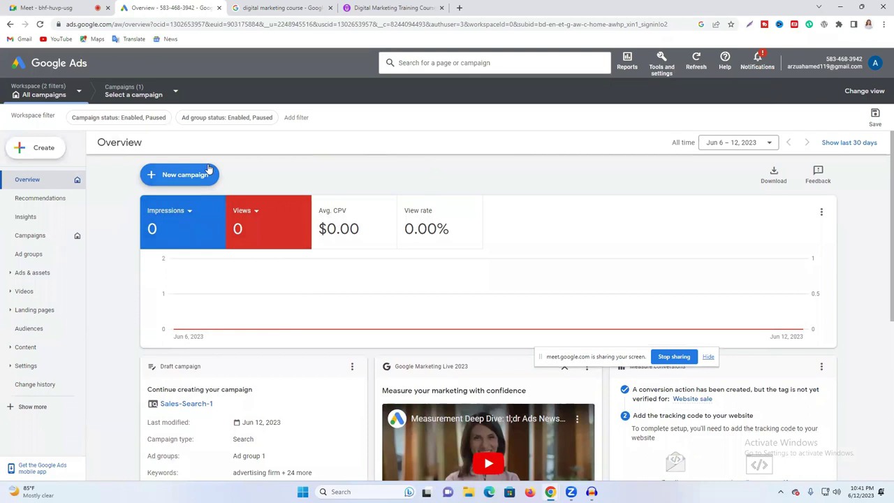
left_click(207, 170)
left_click(379, 173)
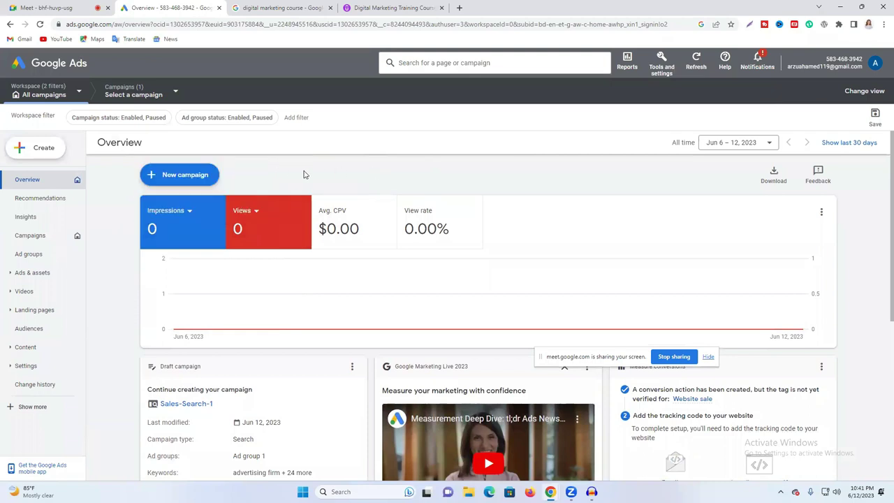
left_click(19, 147)
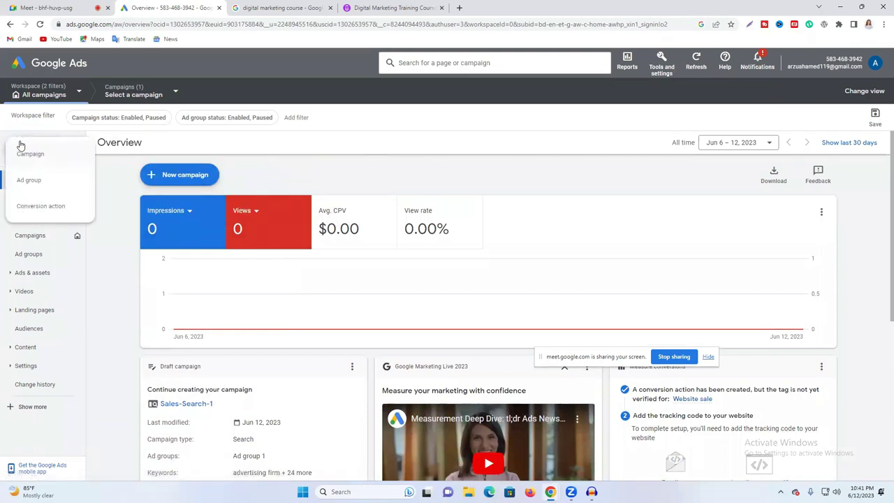
Start a new campaign from Create > Campaign and choose Sales as its objective.
left_click(25, 155)
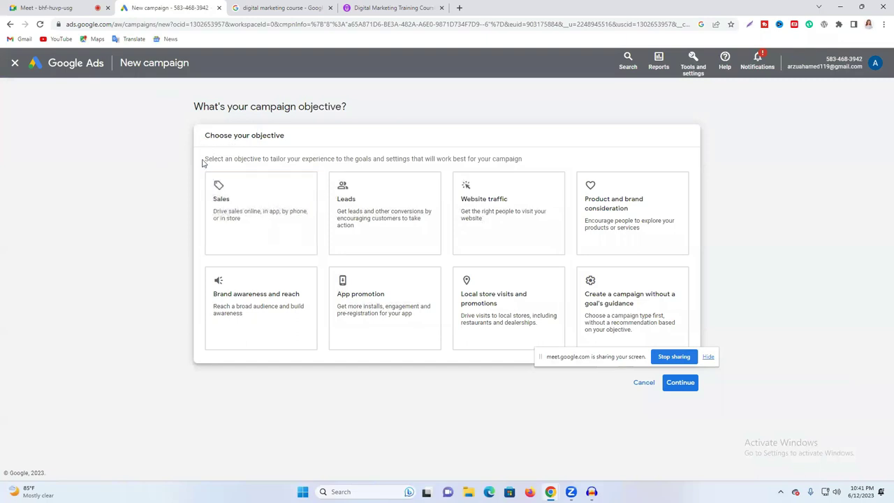
left_click_drag(202, 159, 616, 164)
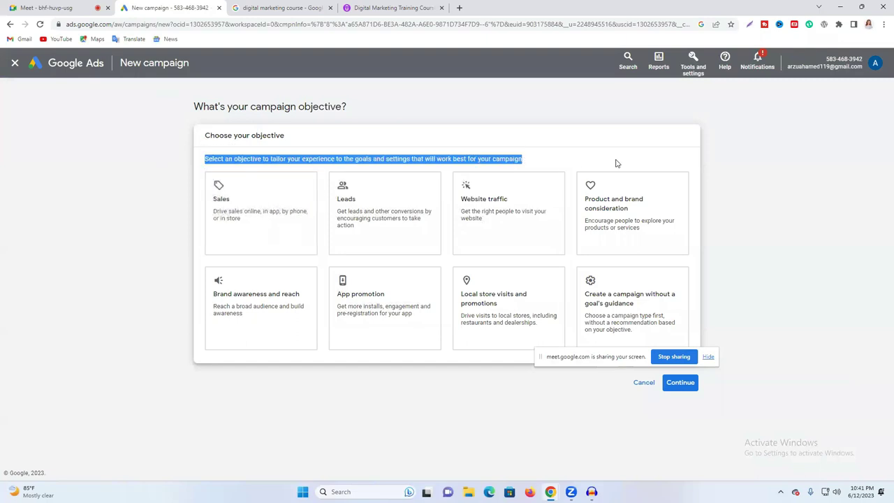
left_click(735, 164)
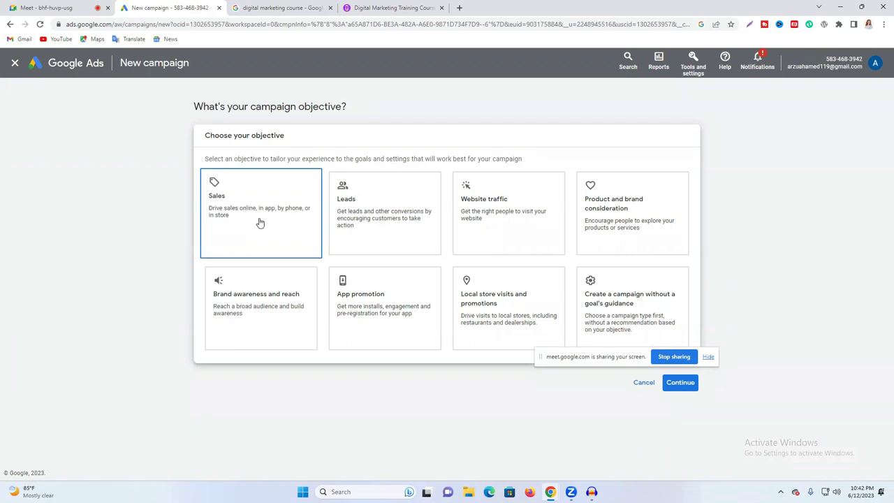
left_click(227, 203)
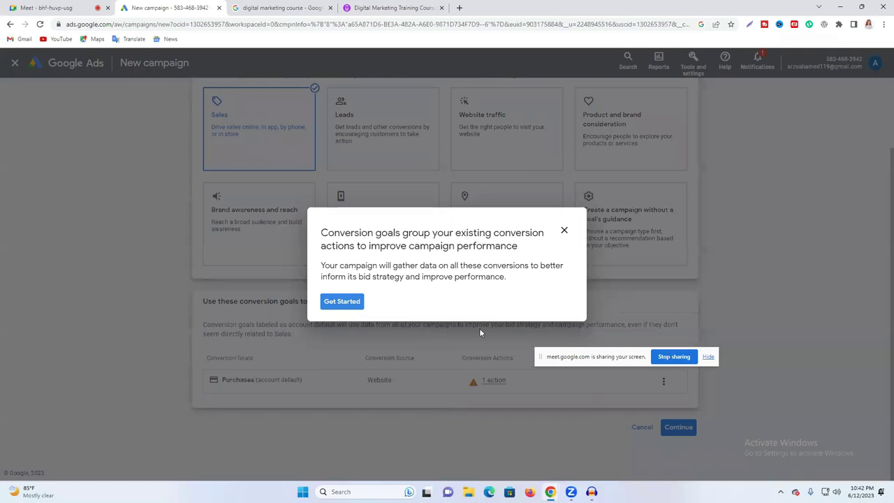
Complete the conversion-goals guide, confirming the Website sale conversion action, and continue.
left_click(339, 302)
left_click(460, 381)
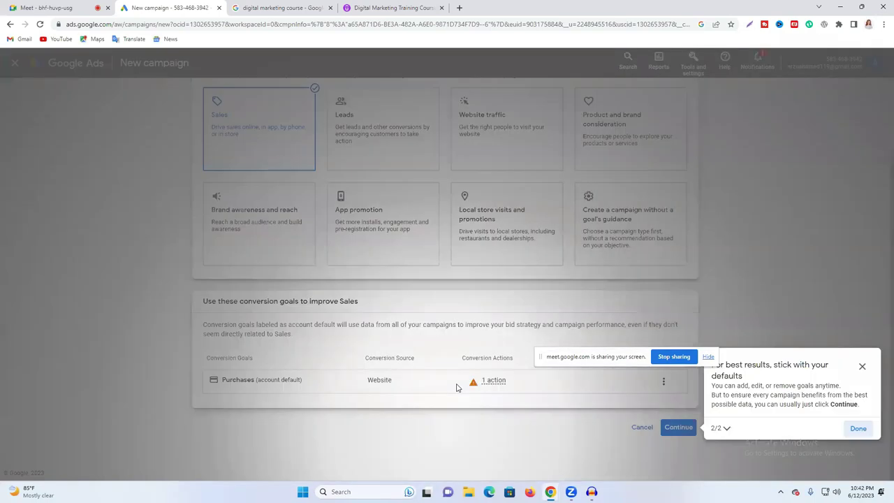
left_click(857, 428)
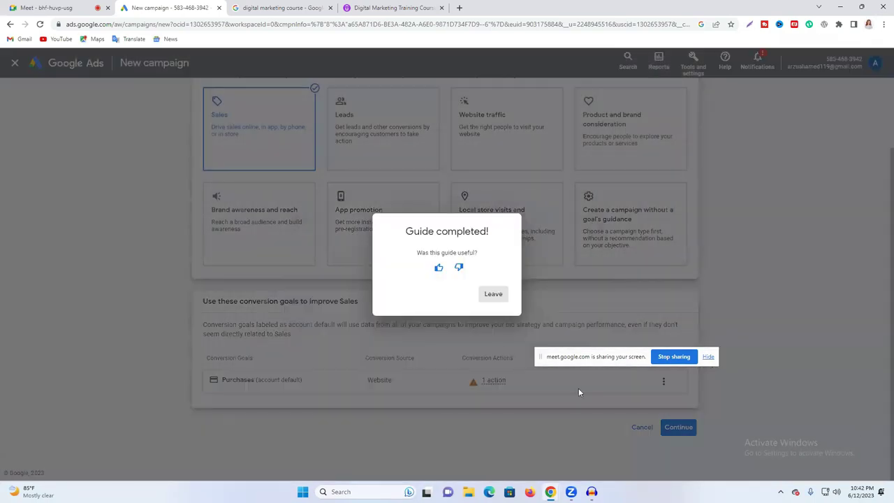
left_click(491, 294)
left_click(677, 427)
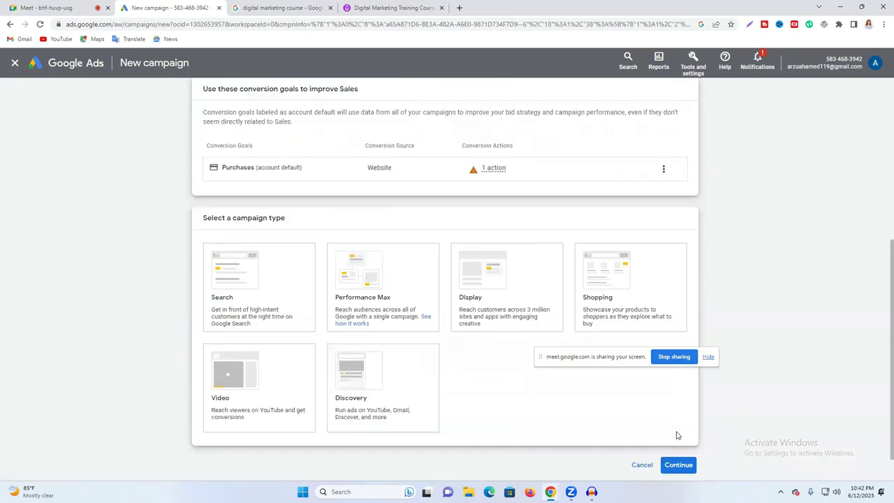
Choose Search as the campaign type and select the Sales-Search-2 campaign name.
scroll(423, 245, "down", 1)
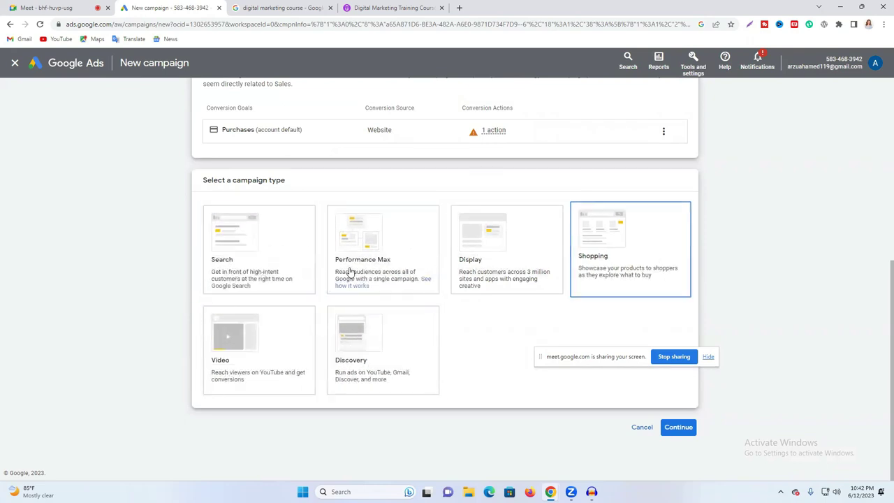
left_click(239, 251)
scroll(240, 249, "down", 3)
scroll(293, 285, "down", 1)
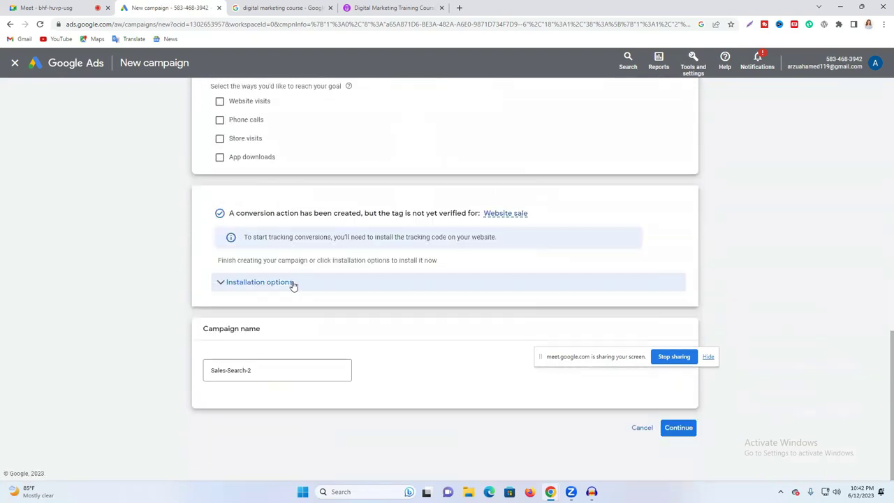
left_click(244, 284)
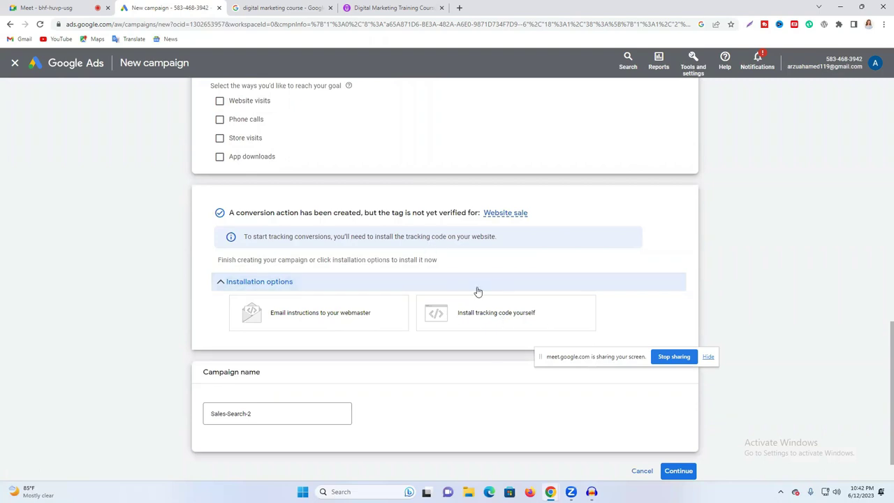
left_click(227, 284)
triple_click(229, 369)
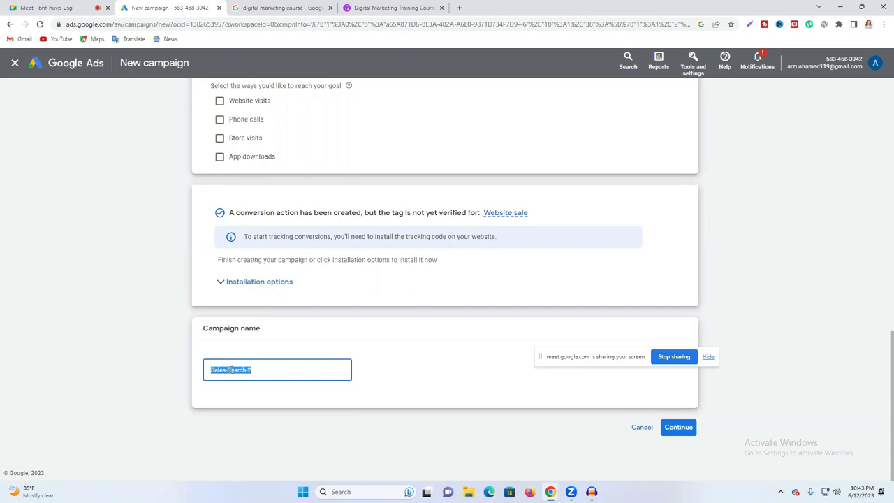
Type a new campaign name and start fresh instead of resuming the Sales-Search-1 draft.
type("Ca")
type("Raju ahamed")
left_click(679, 427)
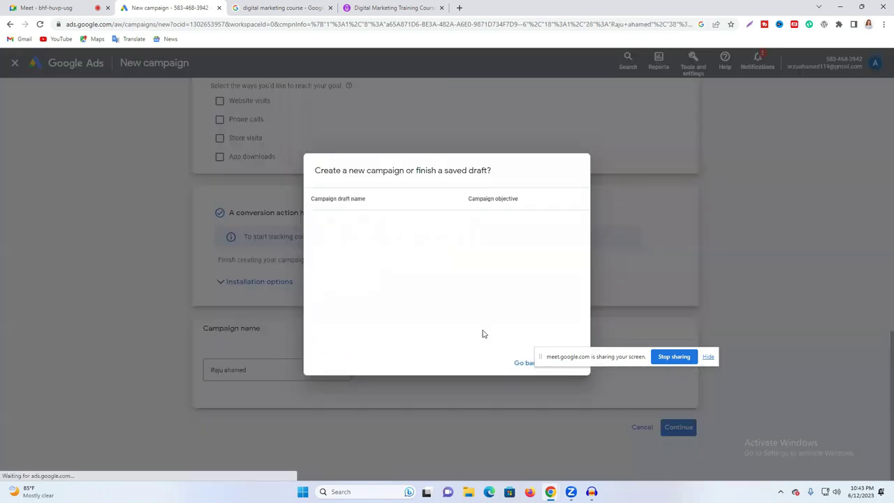
left_click(569, 364)
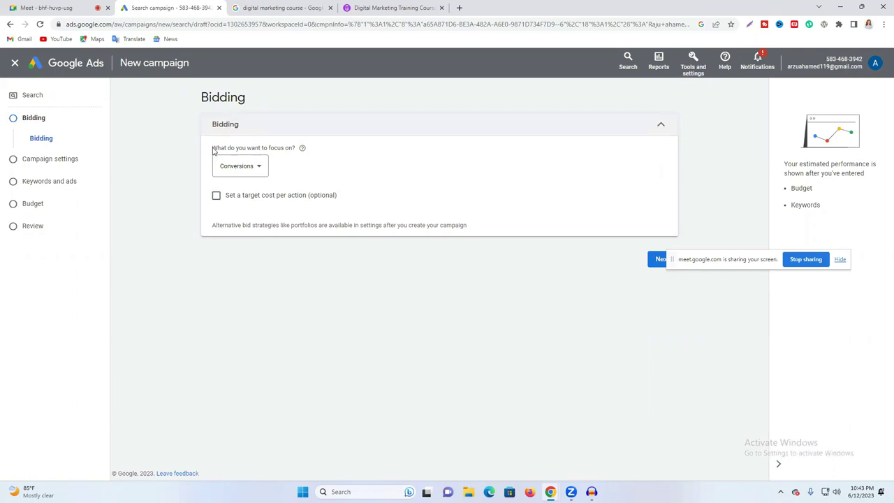
Switch the bidding focus from Conversions to Clicks and proceed to Campaign settings.
left_click(238, 167)
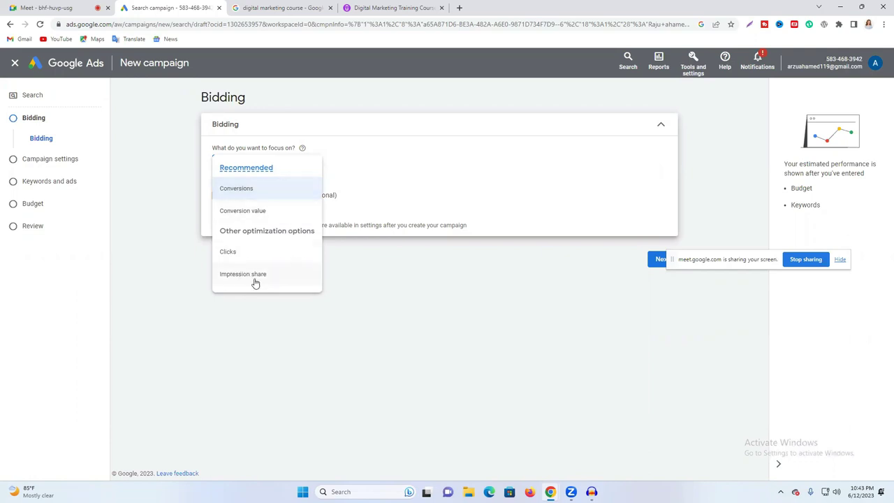
left_click(244, 255)
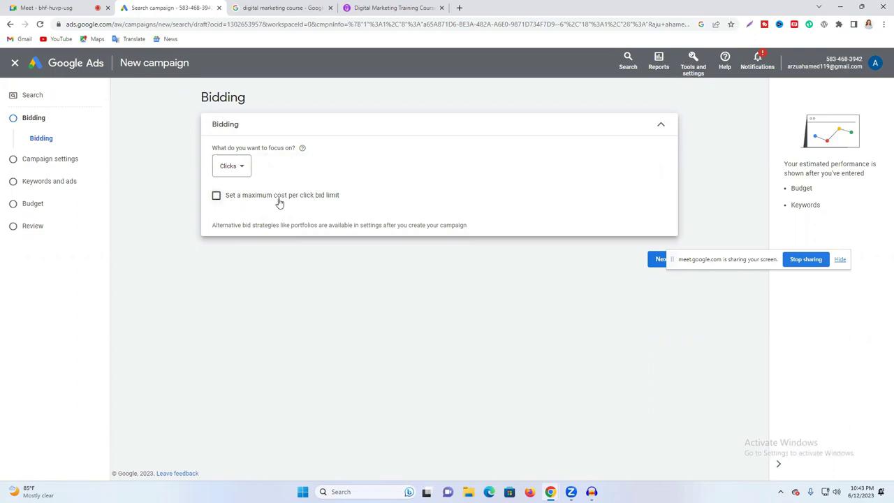
left_click(234, 167)
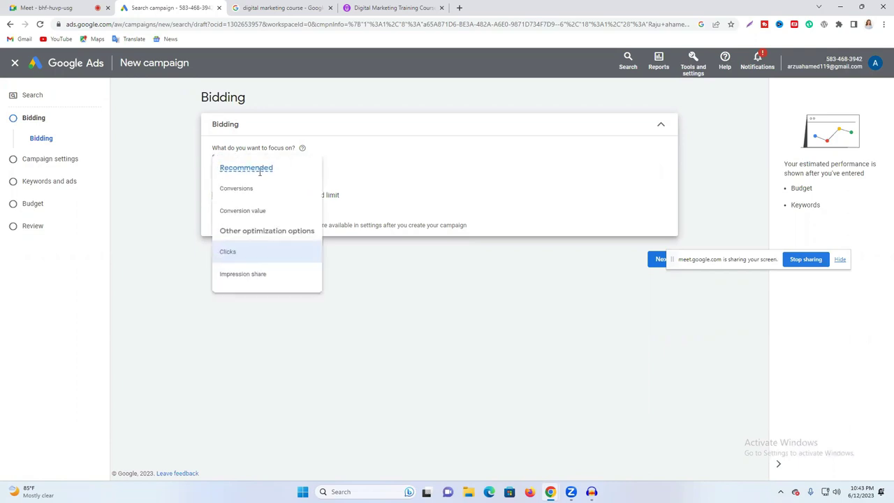
left_click(461, 106)
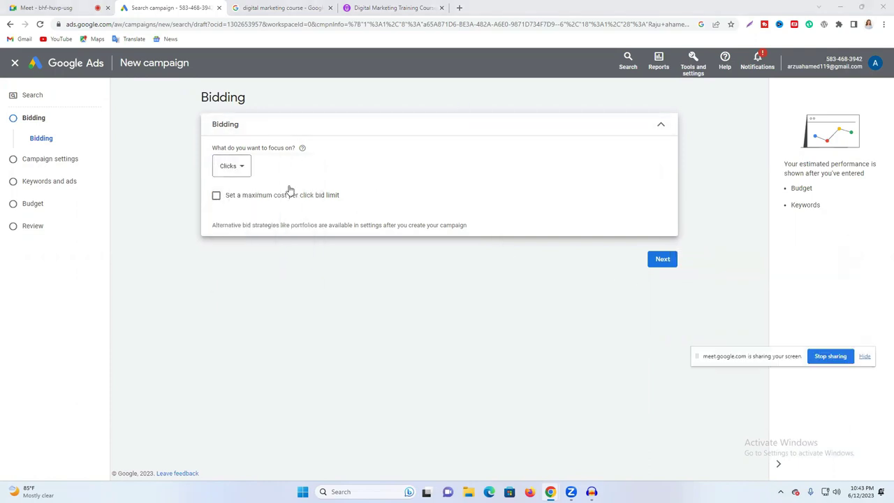
left_click(661, 260)
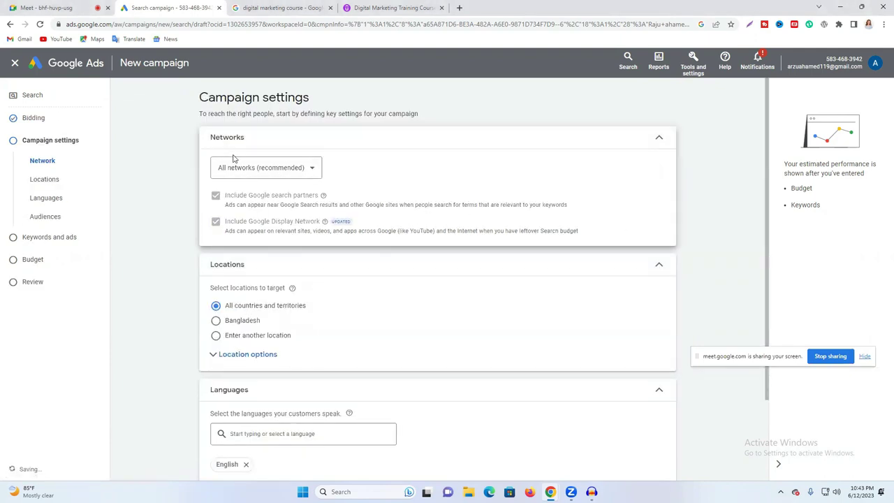
Try the ad network options, then glance at other browser tabs before returning.
left_click(296, 172)
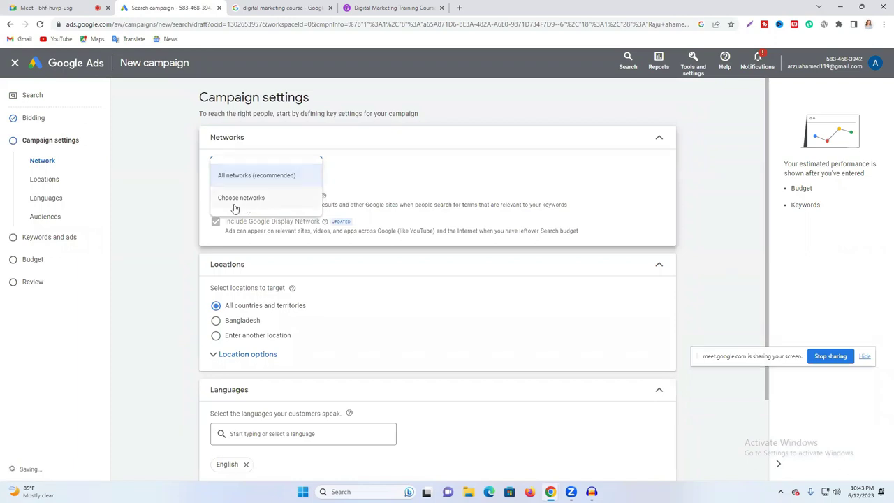
left_click(257, 203)
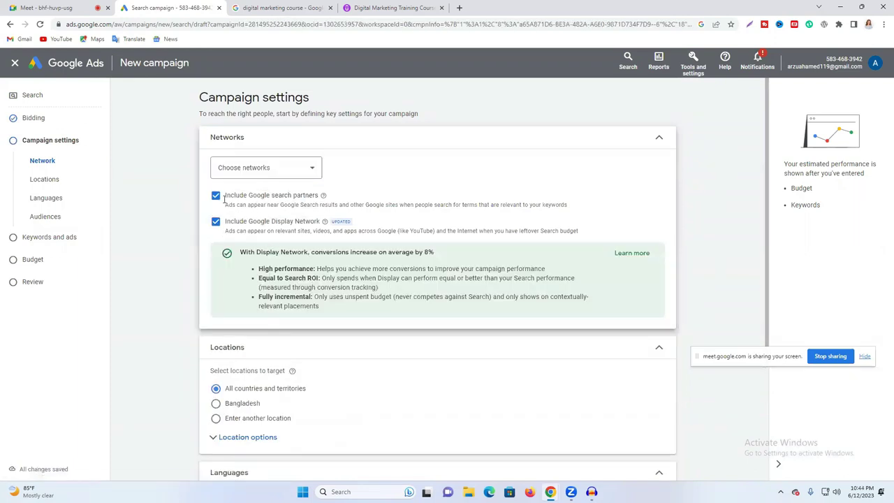
left_click(253, 174)
left_click(251, 183)
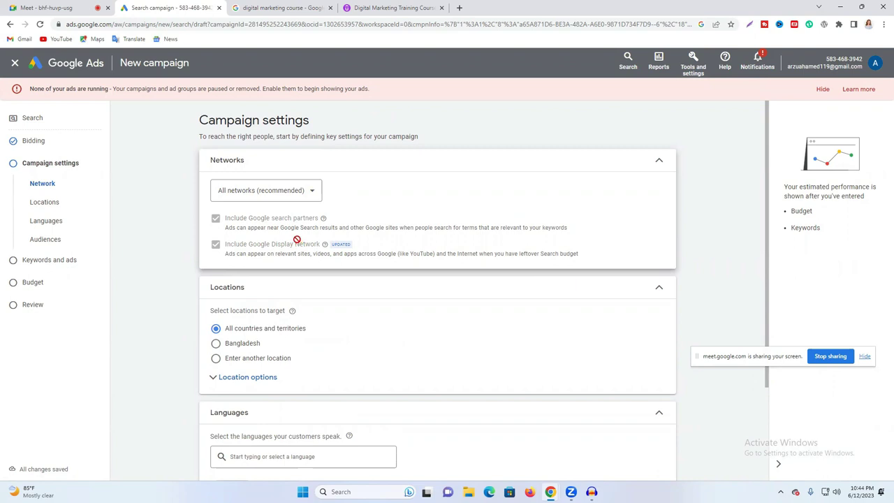
left_click(460, 8)
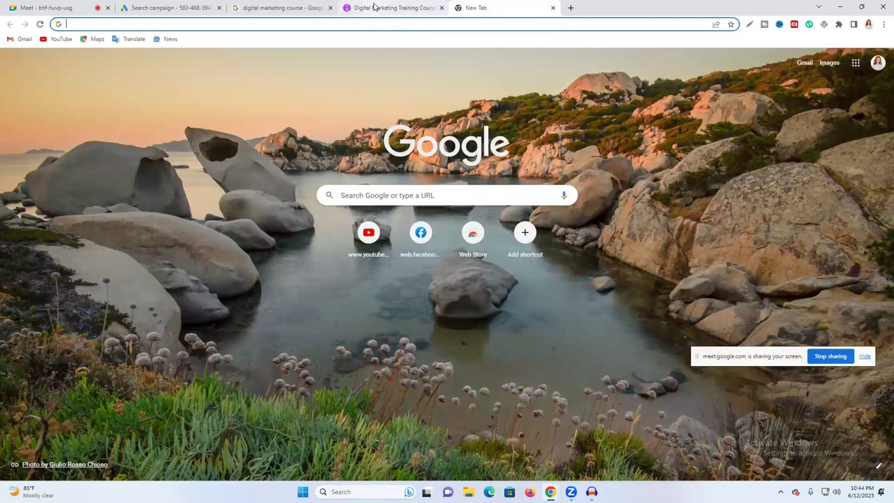
left_click(282, 7)
left_click(489, 8)
left_click(171, 7)
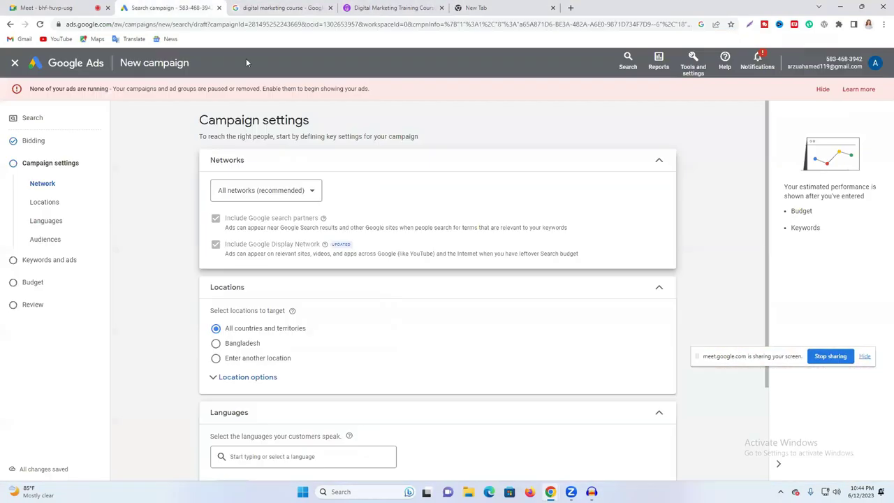
Choose networks individually, keeping Google search partners and excluding the Google Display Network.
left_click(265, 199)
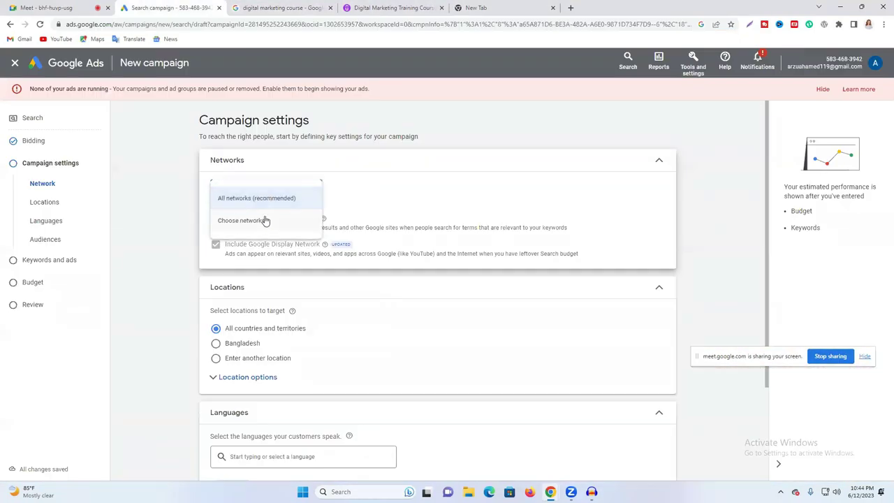
left_click(257, 220)
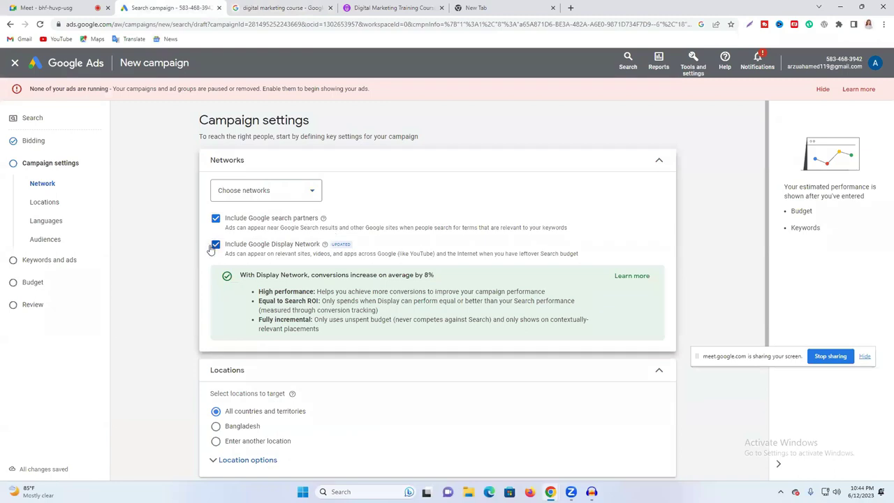
left_click(216, 245)
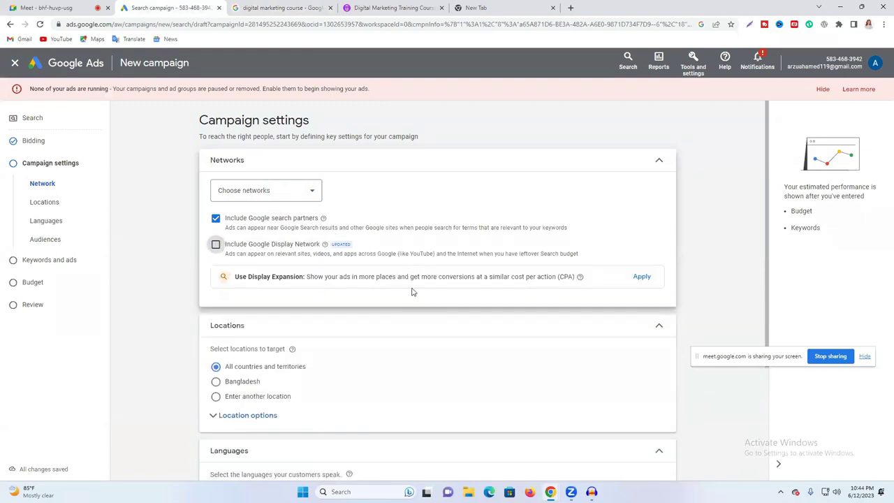
left_click(641, 277)
left_click(216, 244)
scroll(435, 317, "down", 2)
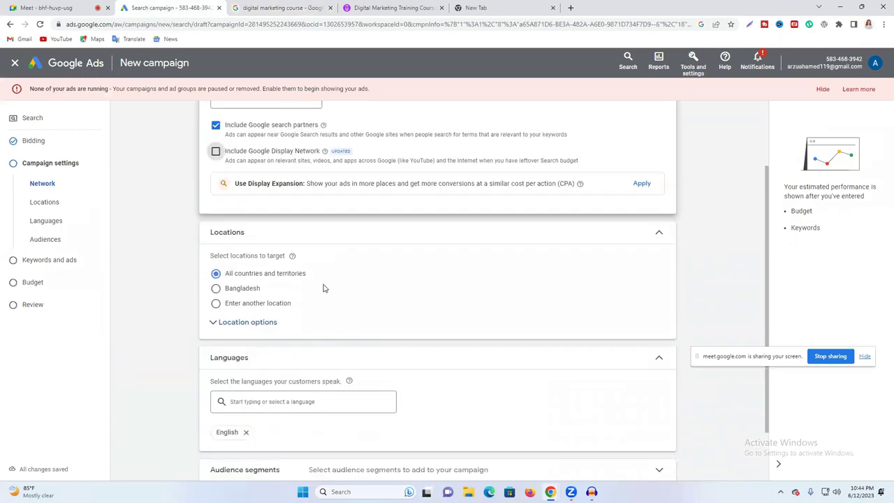
scroll(323, 288, "up", 2)
scroll(290, 332, "down", 1)
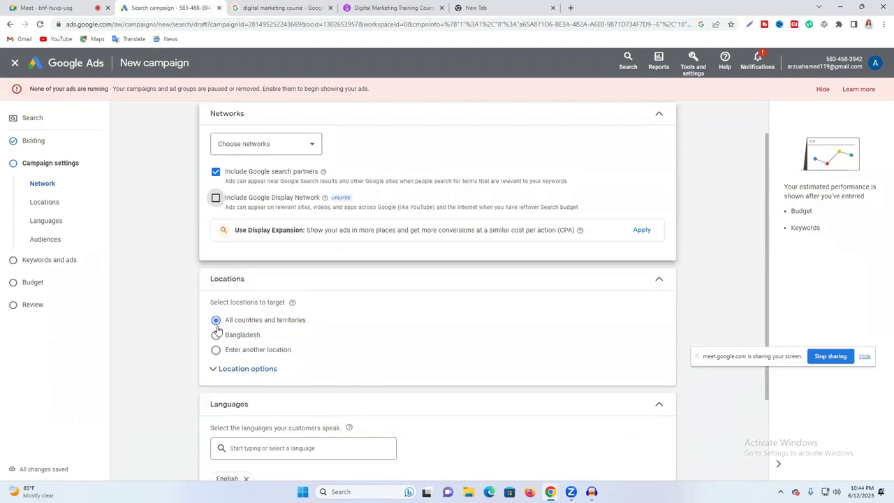
Search 'usa' under Locations, target United States (country), and collapse the section.
left_click(233, 369)
left_click(248, 352)
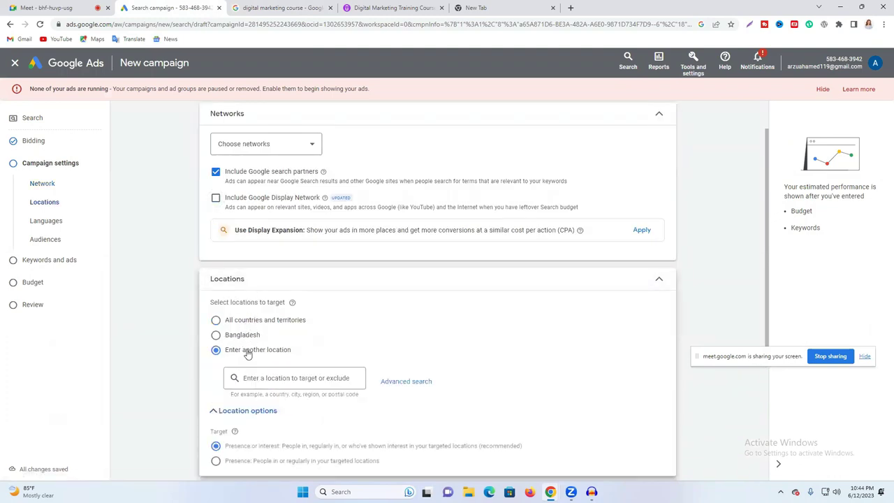
left_click(282, 377)
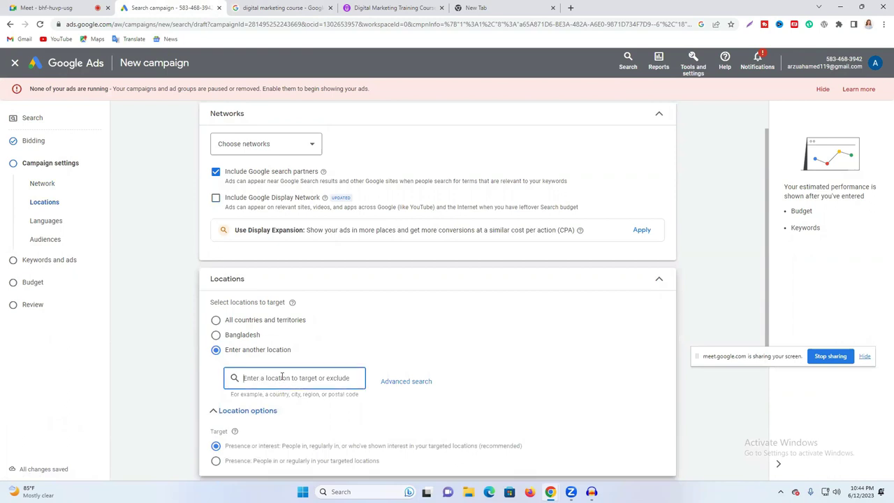
type("usa")
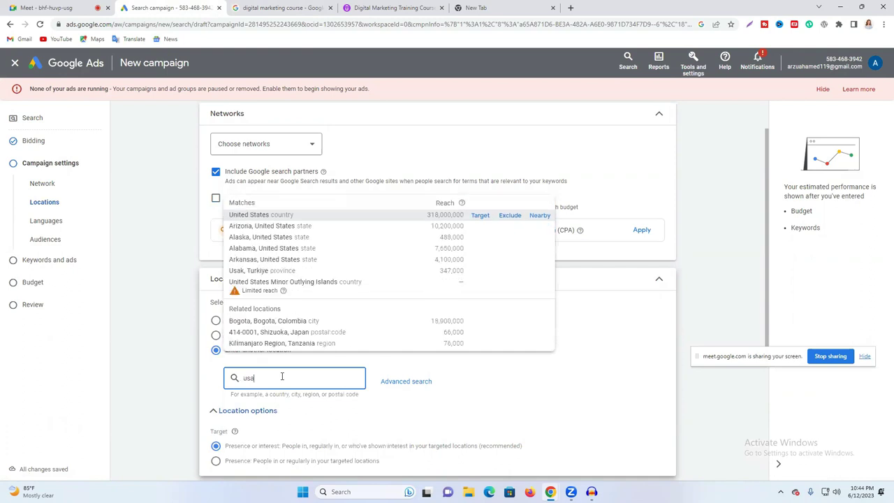
left_click(285, 215)
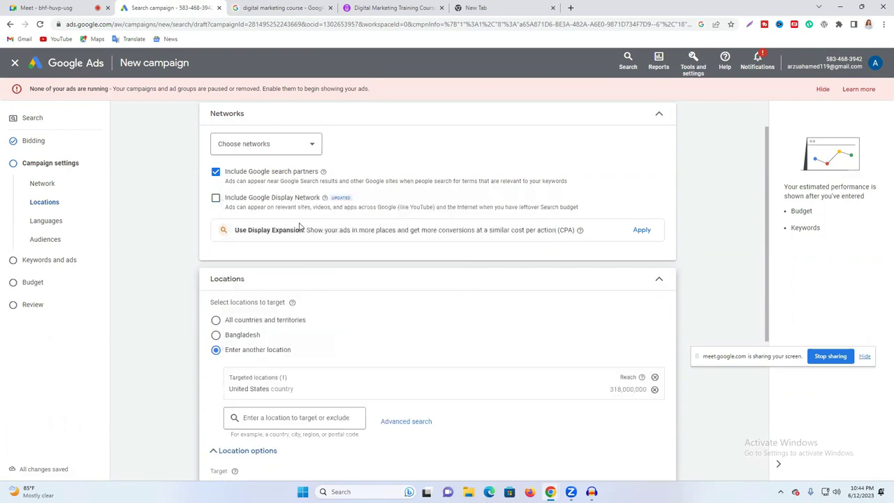
scroll(350, 384, "down", 2)
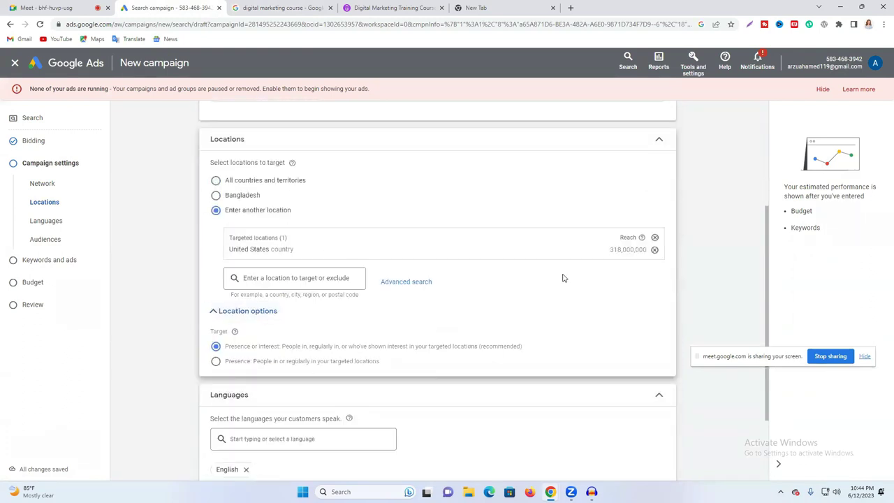
left_click(223, 314)
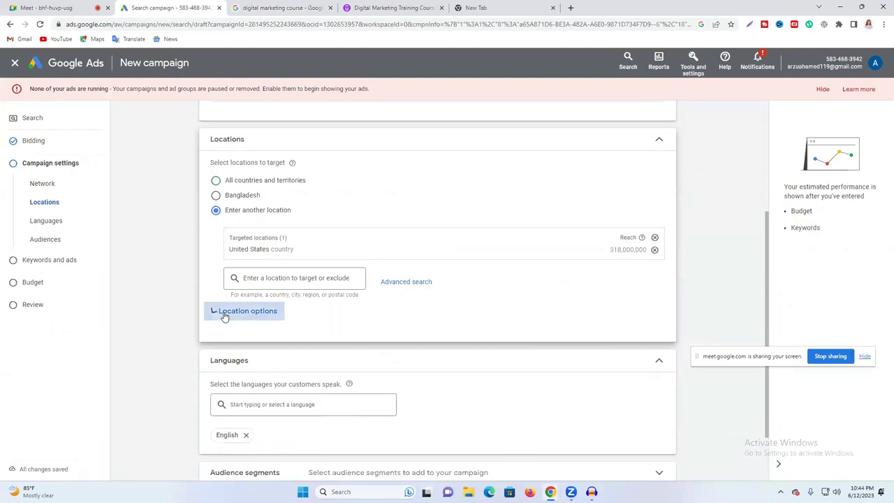
left_click(223, 315)
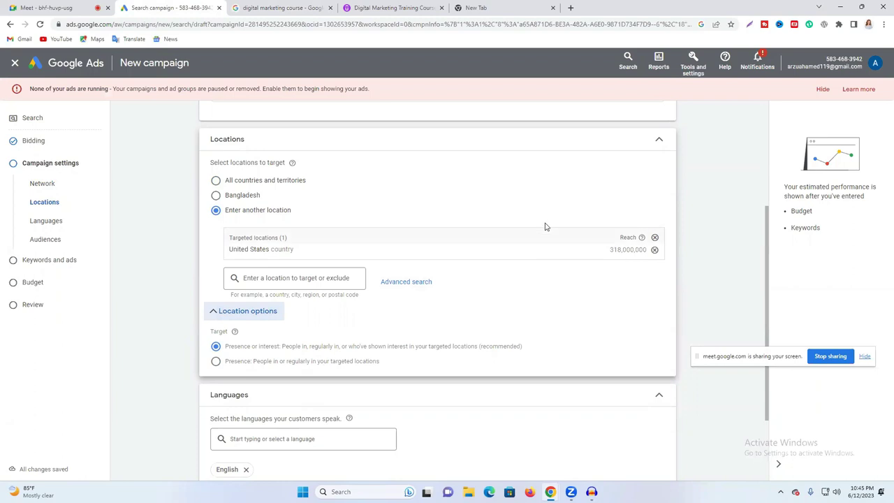
left_click(659, 142)
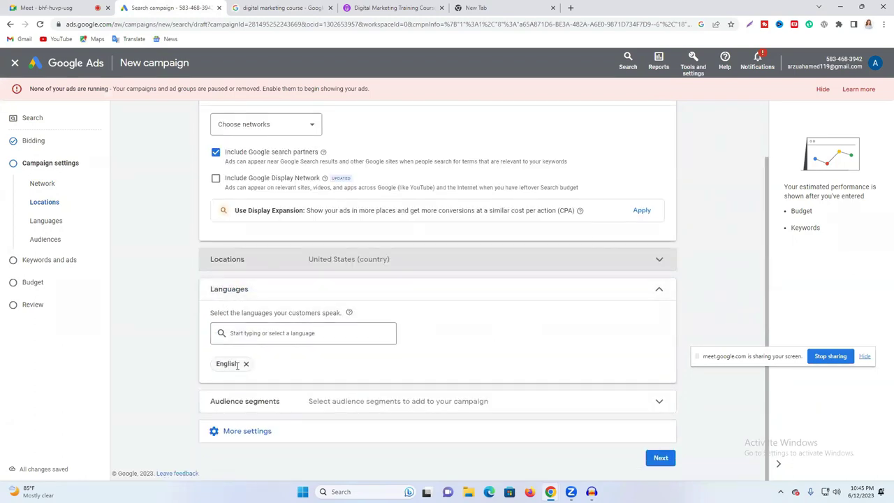
Keep English as the campaign language and expand the Audience segments settings.
left_click(247, 335)
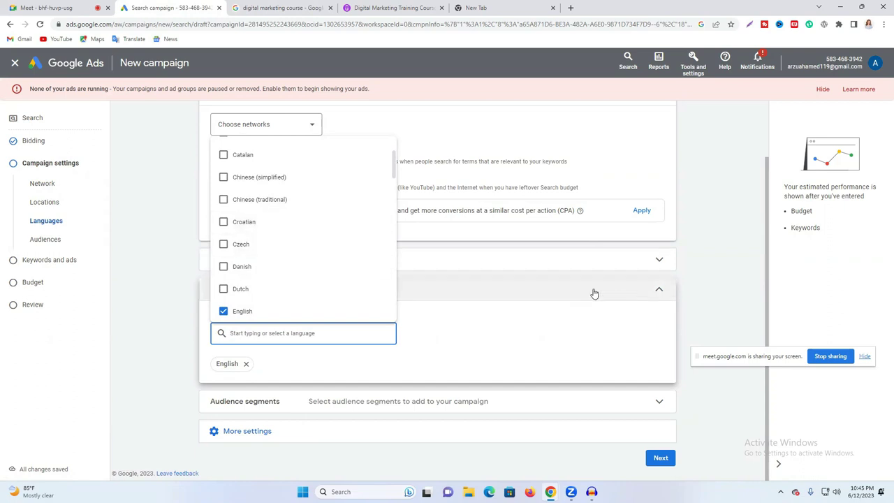
left_click(146, 273)
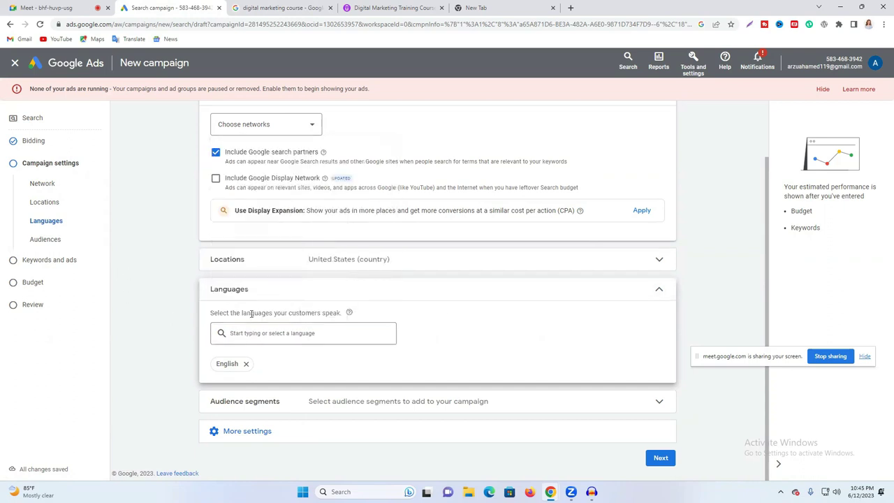
left_click(659, 291)
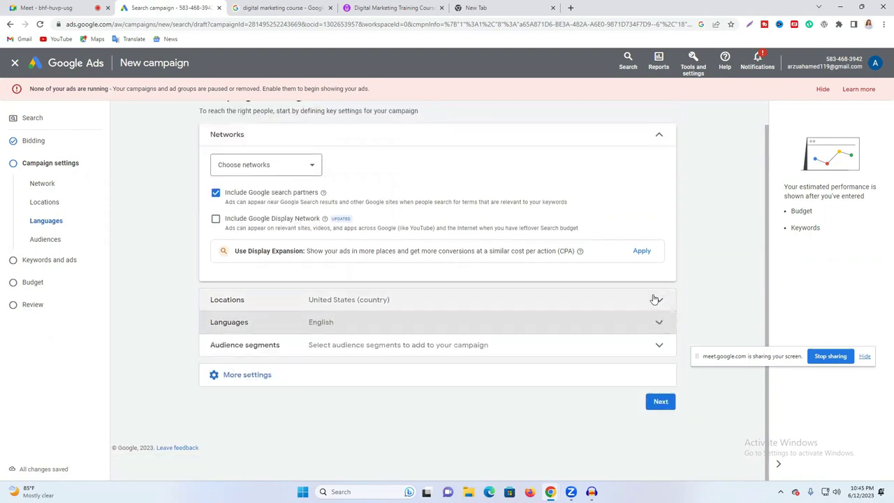
left_click(347, 351)
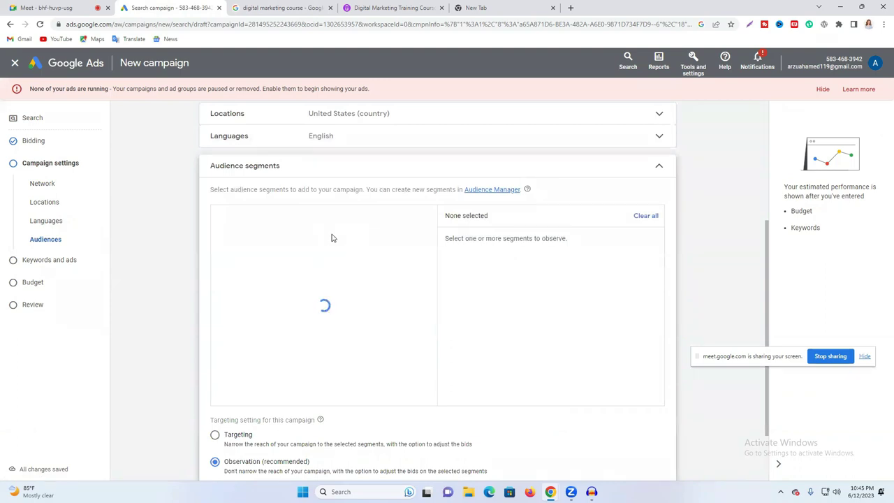
Switch between browsing and searching audience segments, leaving segments on Observation.
scroll(288, 288, "down", 1)
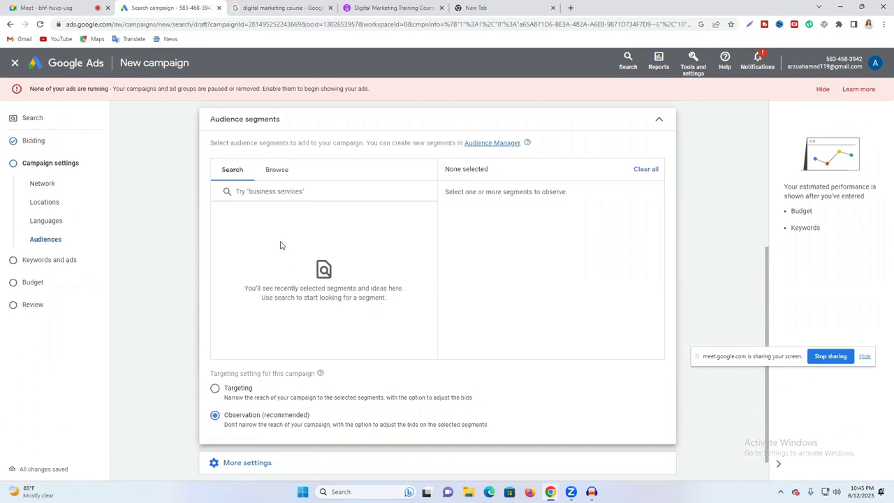
left_click(277, 170)
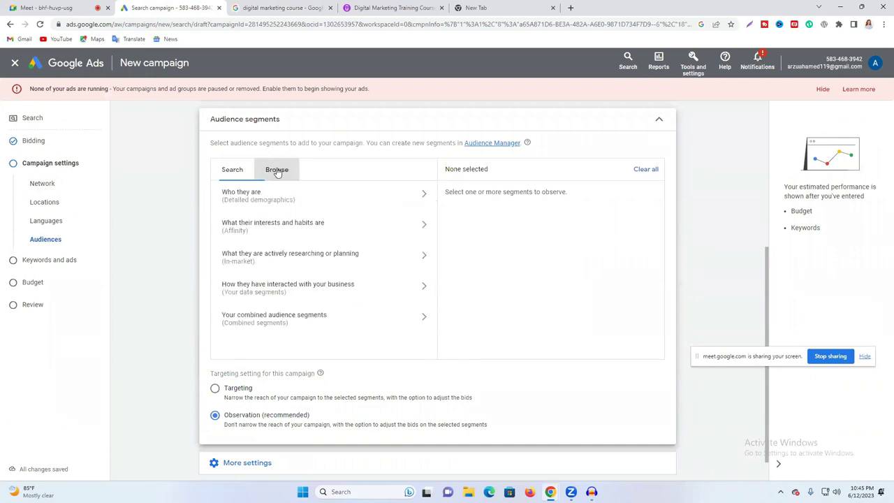
left_click(234, 172)
left_click(238, 388)
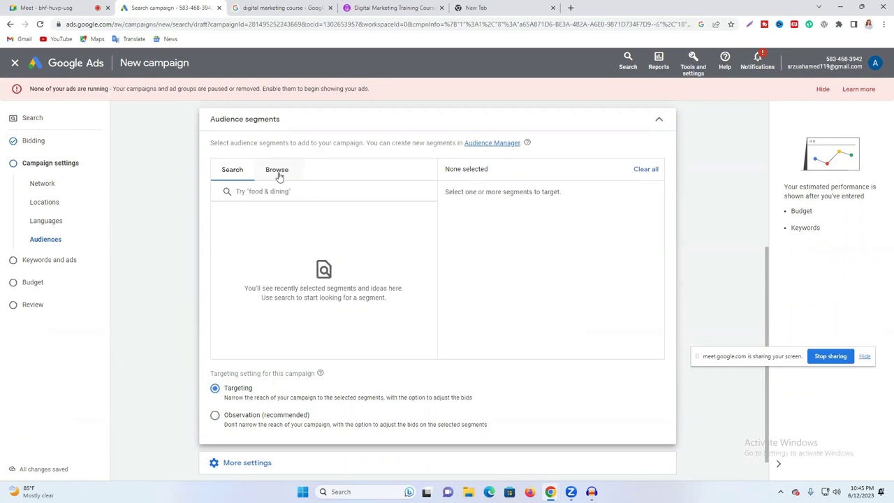
left_click(278, 174)
left_click(232, 171)
left_click(267, 193)
left_click(215, 415)
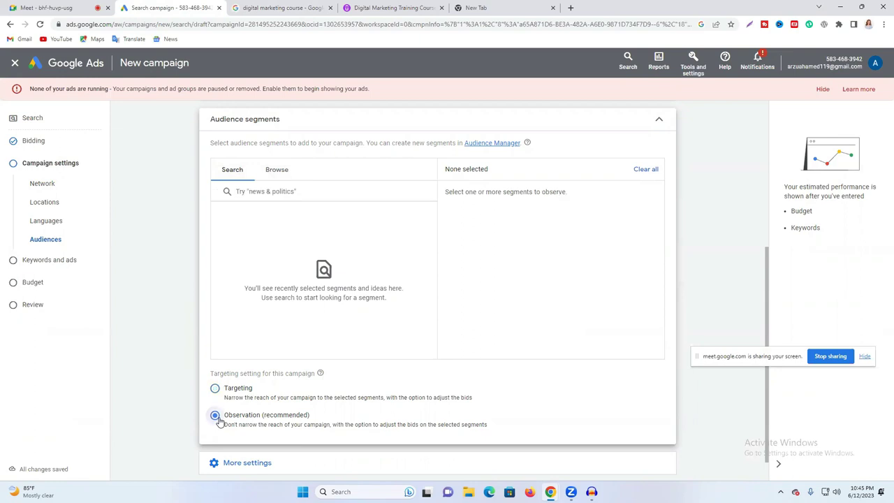
scroll(237, 408, "down", 1)
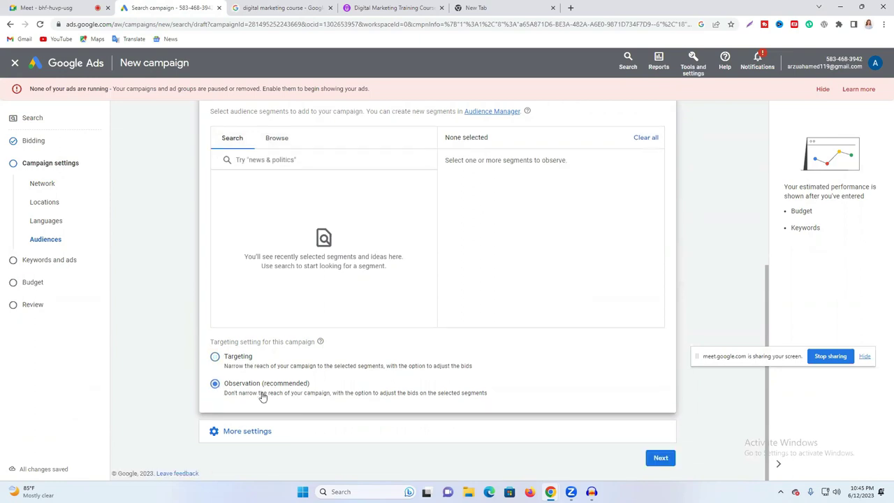
left_click(281, 139)
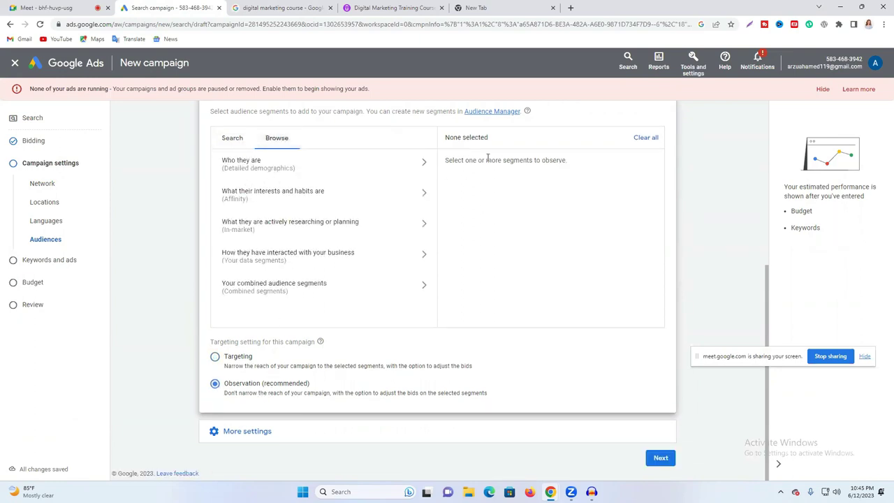
left_click(232, 142)
Search audience segments for 'digital' and scroll through the in-market matches.
left_click(264, 160)
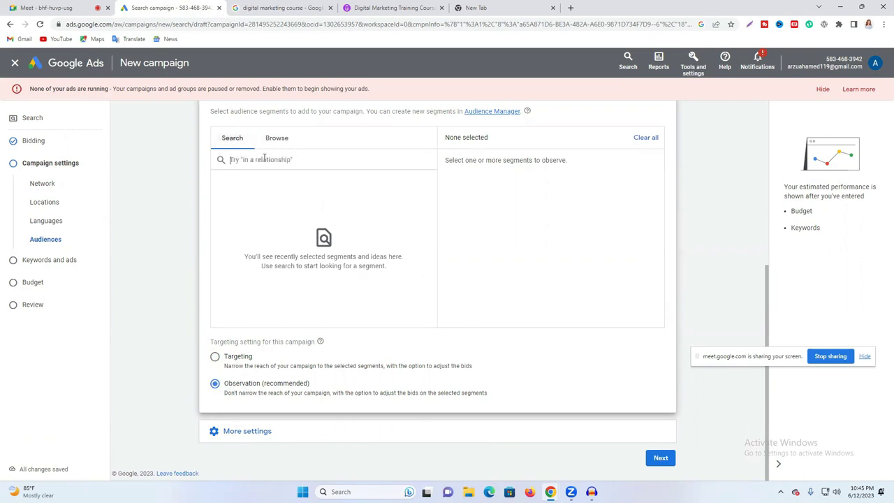
type("d")
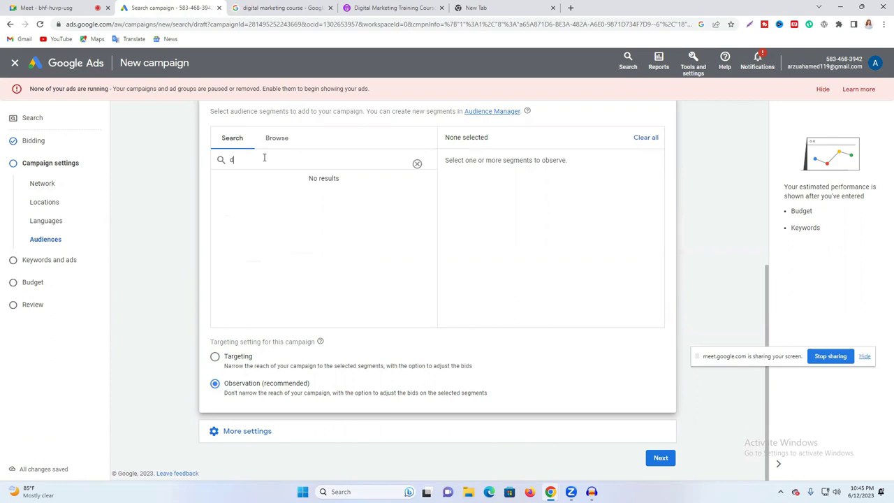
key("BackSpace")
type("dig")
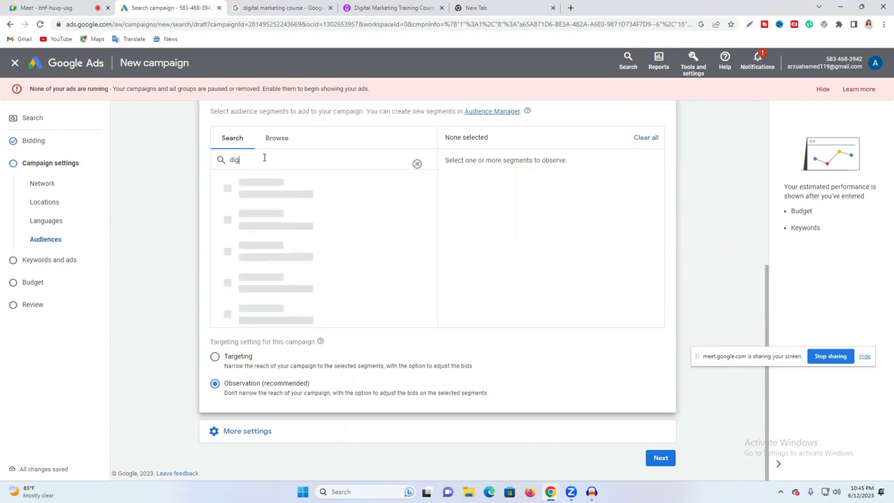
type("ital")
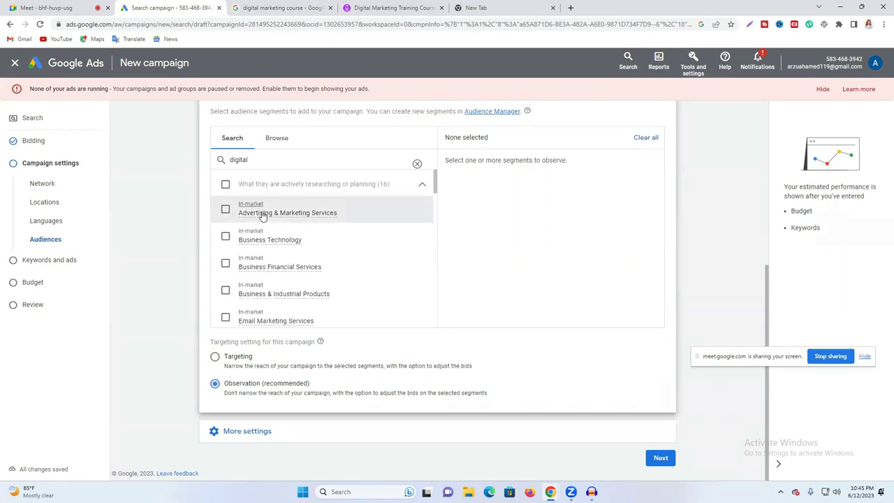
scroll(226, 245, "down", 1)
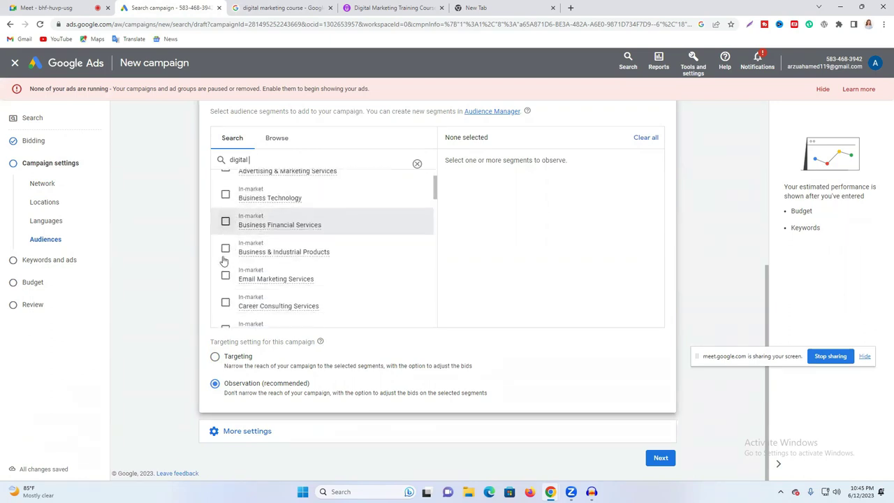
scroll(224, 248, "down", 6)
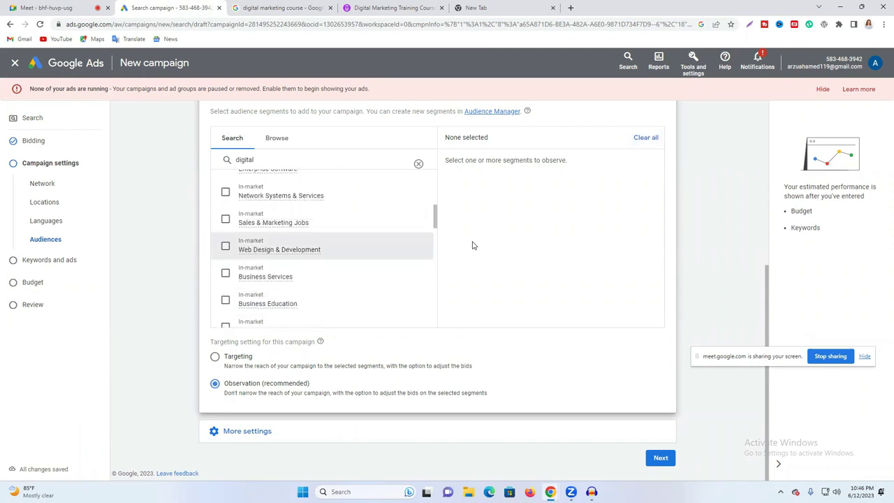
scroll(642, 141, "up", 1)
scroll(644, 142, "up", 1)
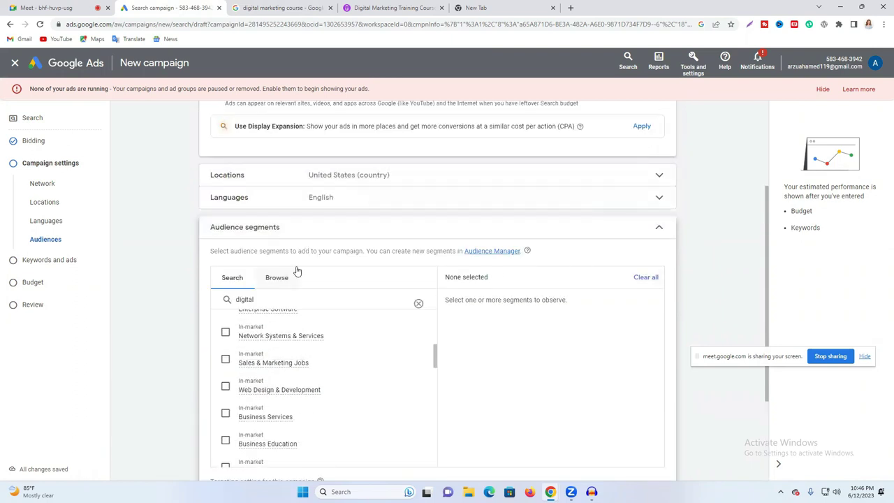
Collapse Audience segments and keep ad rotation on Optimize for best performing ads.
left_click(656, 226)
left_click(250, 255)
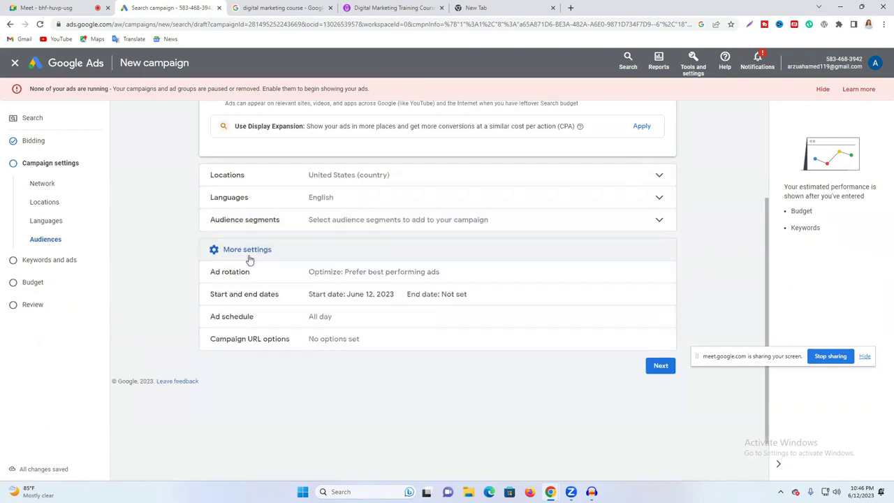
left_click(255, 279)
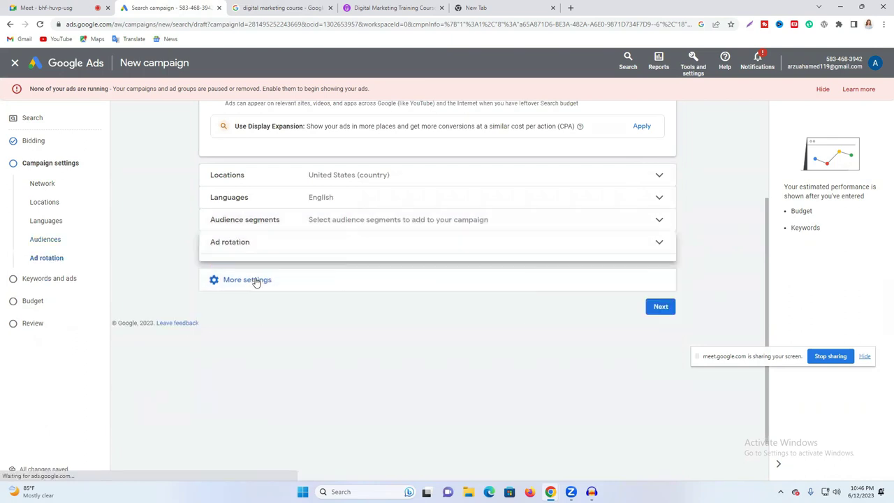
left_click(659, 250)
Set the campaign start date to Jun 13, 2023.
left_click(289, 284)
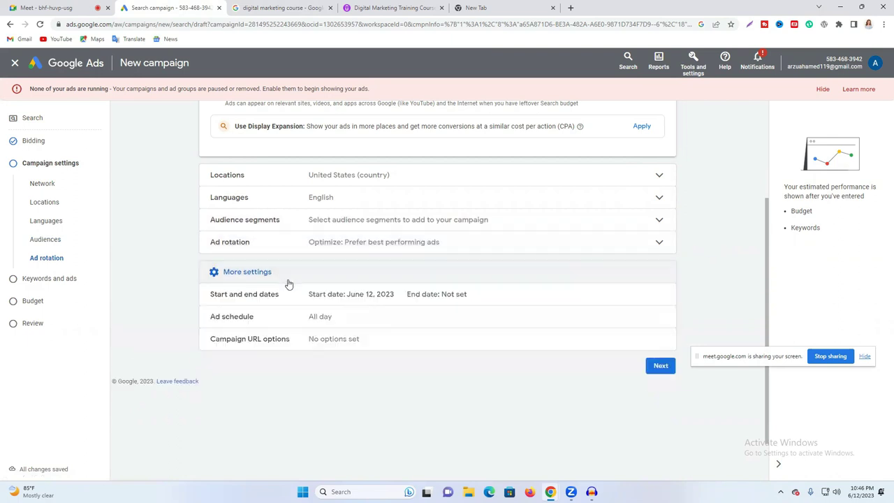
left_click(251, 300)
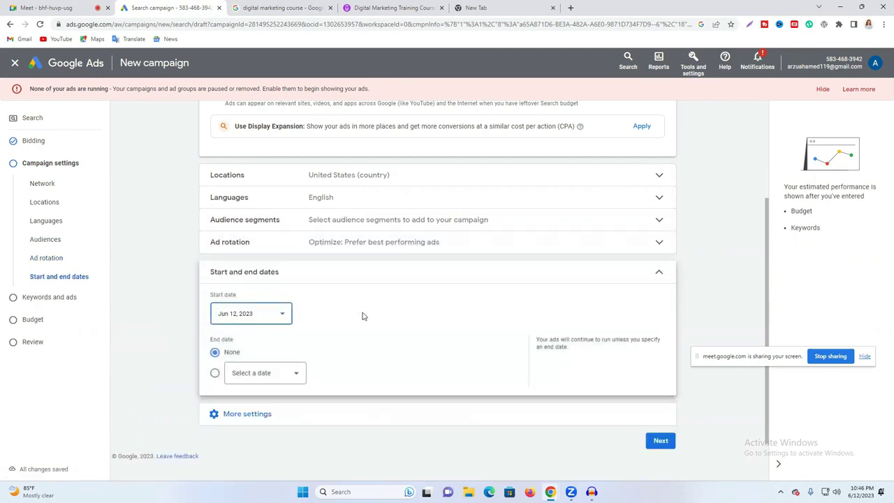
left_click(250, 316)
left_click(252, 402)
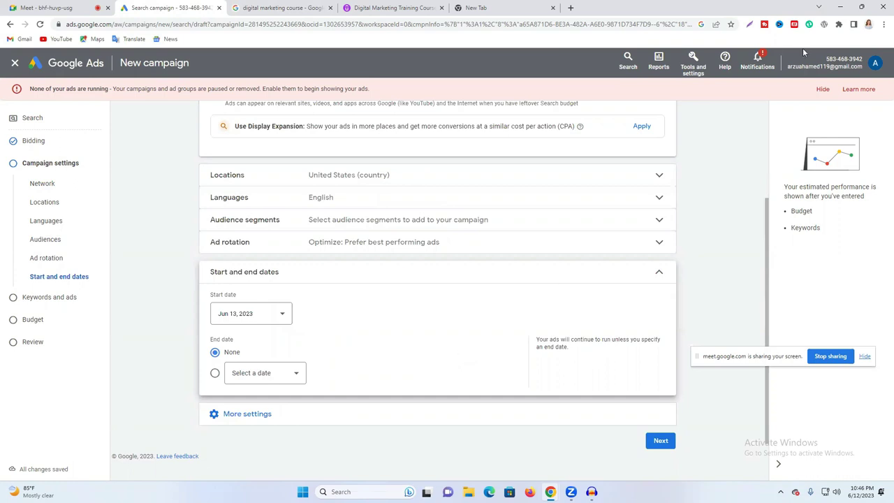
left_click(823, 89)
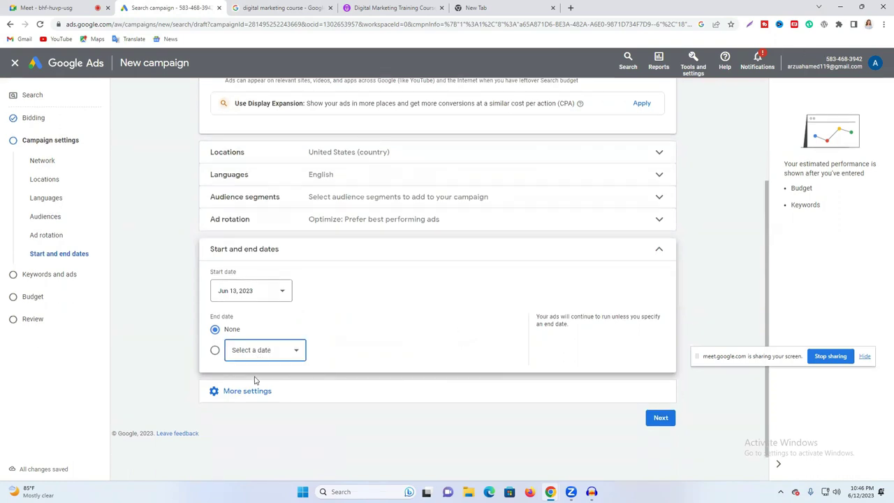
Set the campaign end date to Jun 30, 2023.
left_click(254, 357)
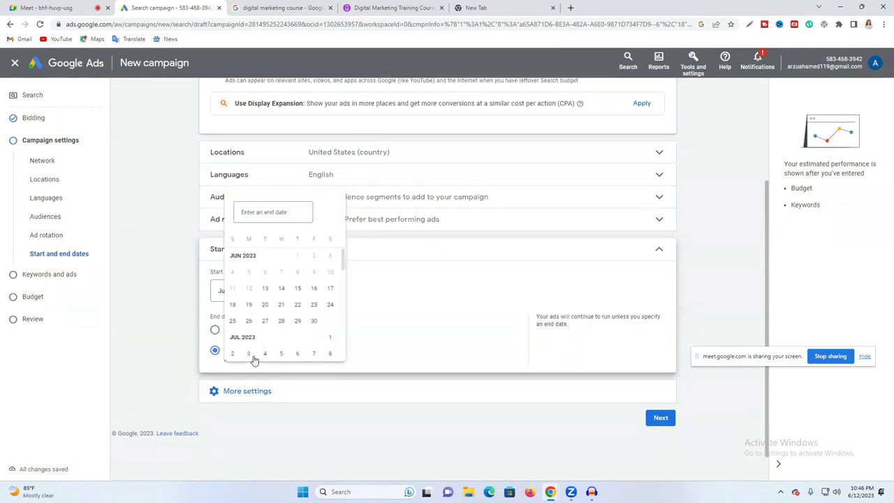
left_click(315, 319)
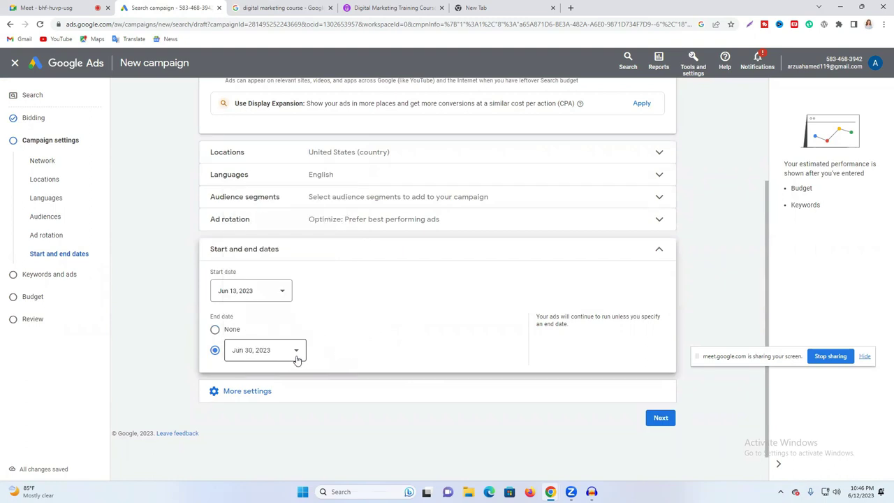
left_click(216, 330)
scroll(340, 333, "down", 1)
left_click(273, 325)
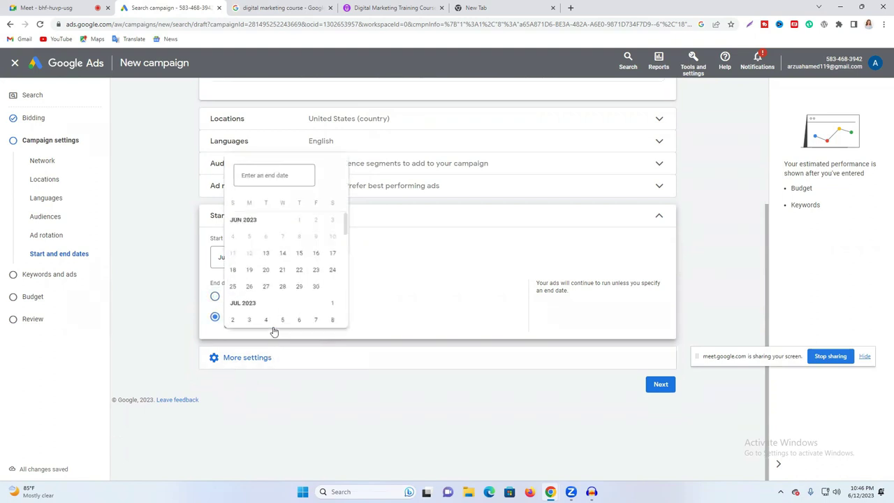
left_click(368, 297)
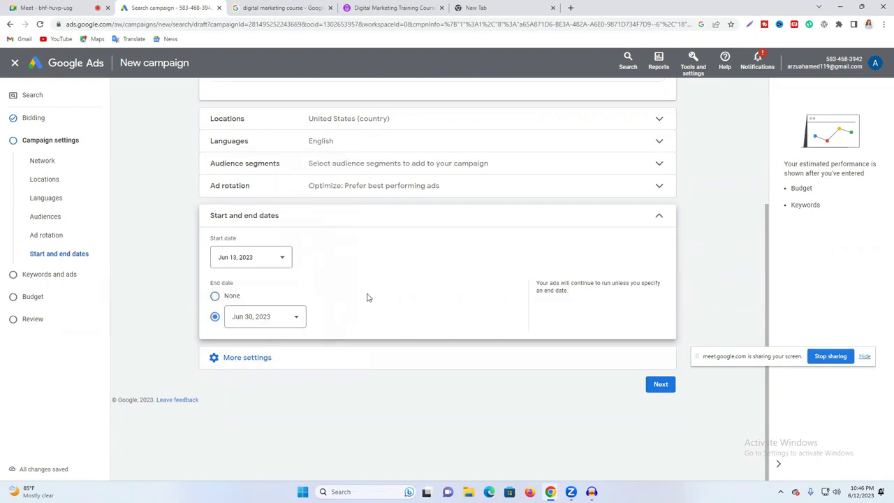
left_click(236, 357)
left_click(244, 387)
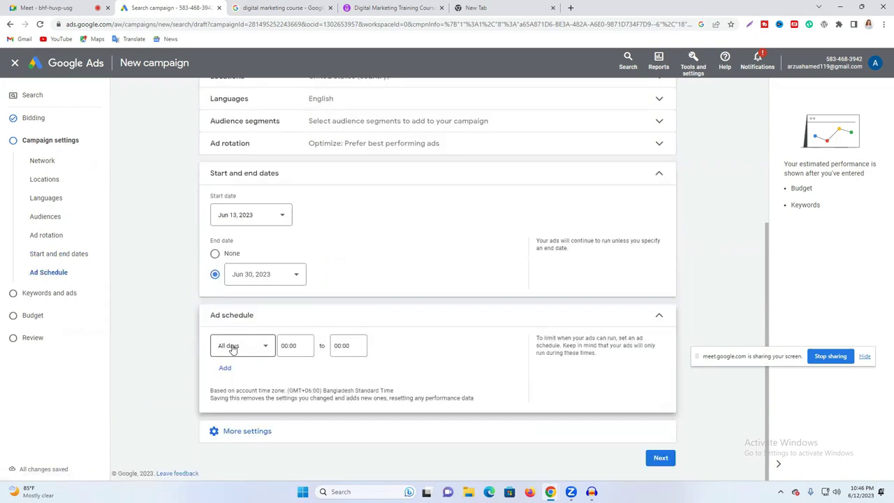
left_click(232, 347)
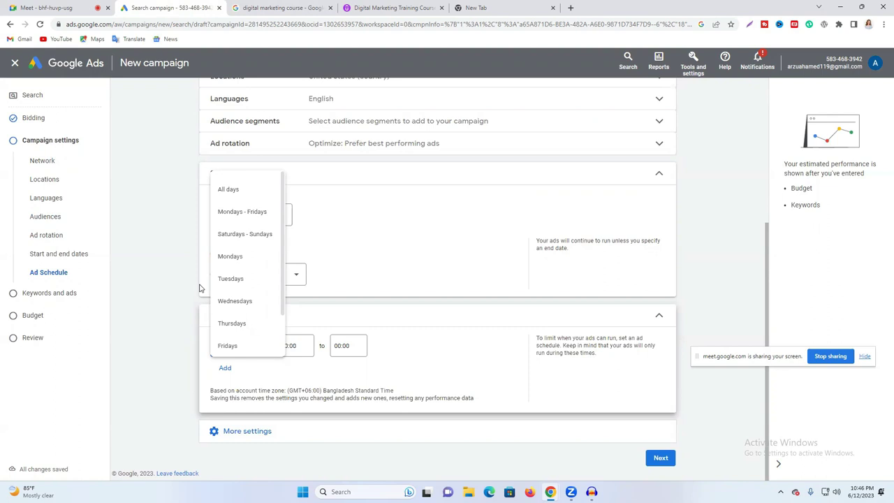
left_click(176, 291)
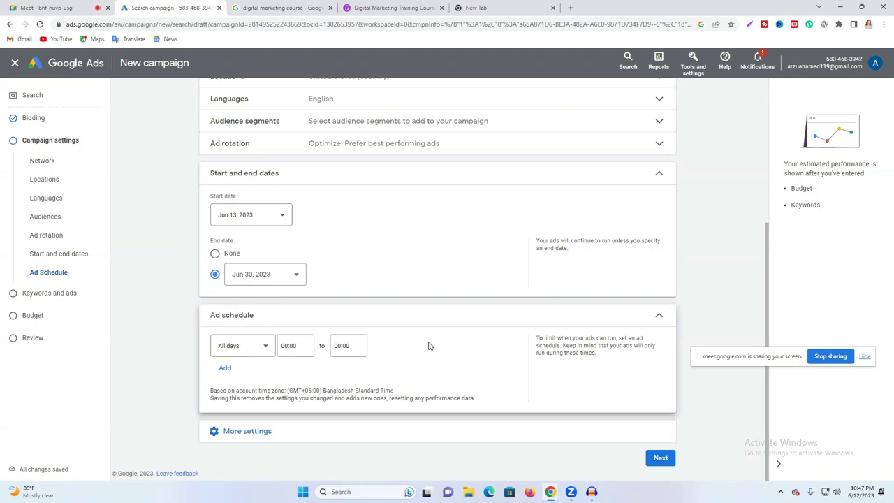
left_click(234, 352)
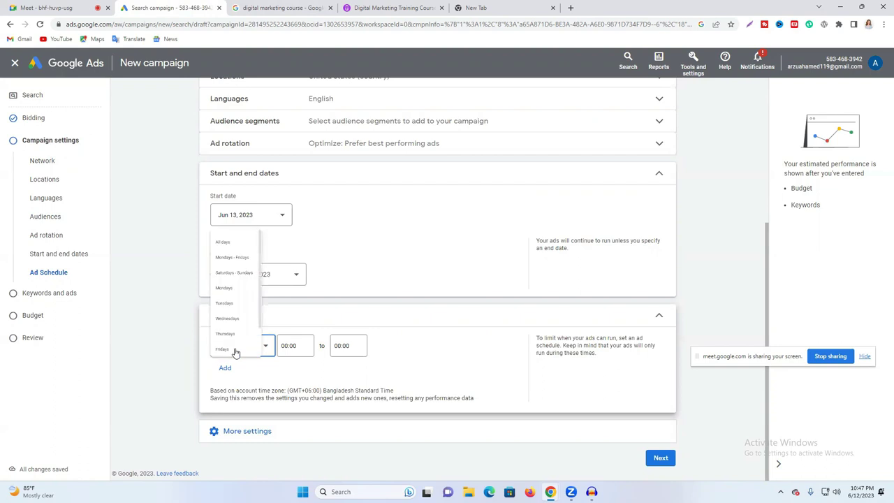
left_click(176, 310)
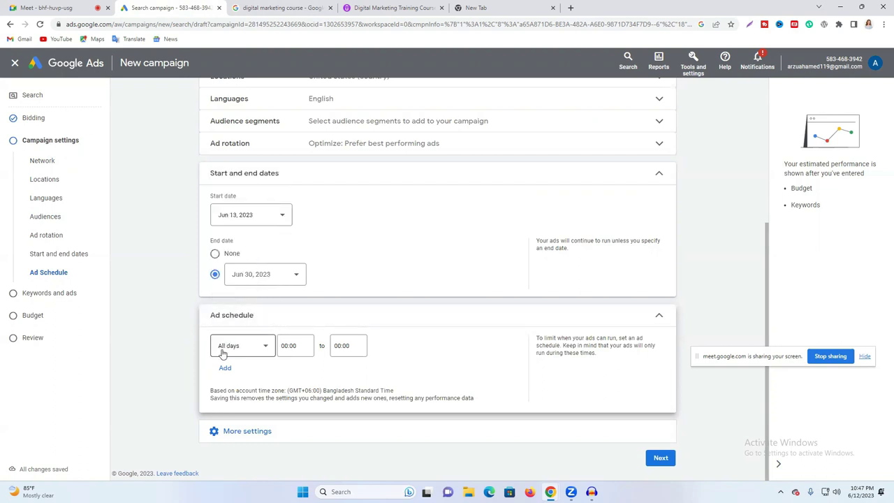
left_click(248, 431)
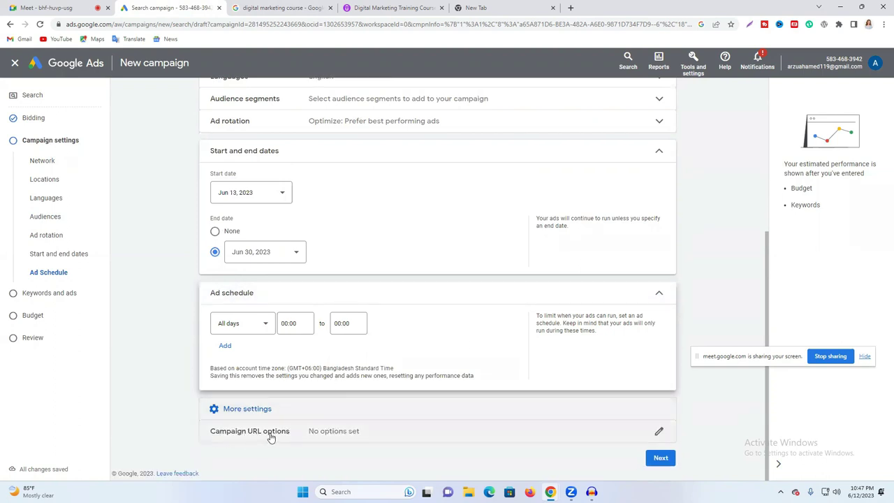
left_click(660, 458)
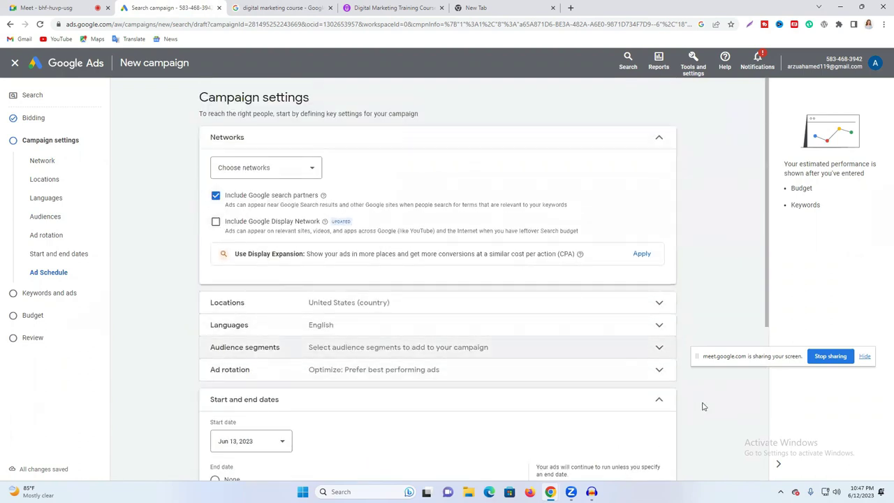
scroll(677, 404, "down", 5)
Advance to Keywords and ads and select Ad group 1's web page field for suggestions.
left_click(656, 458)
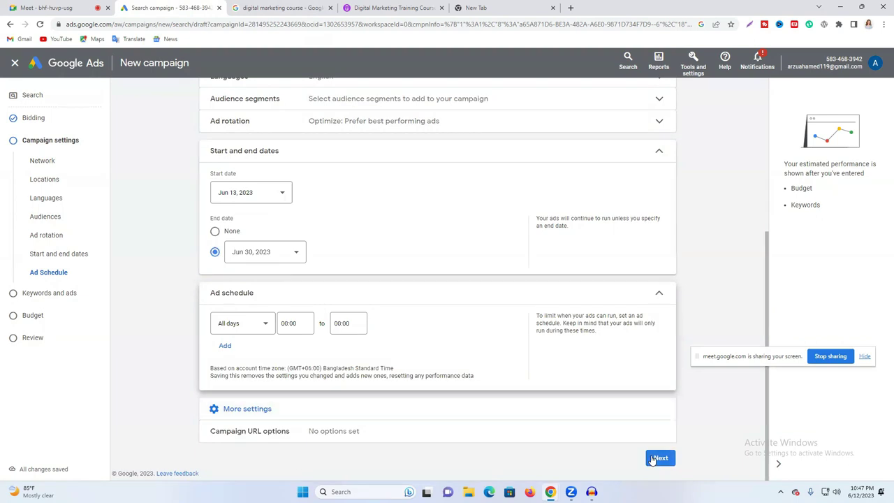
left_click(308, 213)
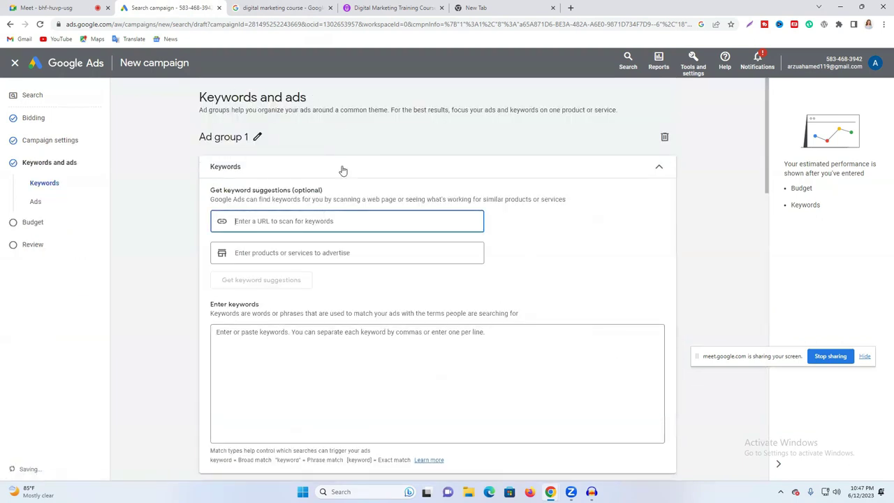
scroll(356, 235, "down", 6)
scroll(364, 248, "down", 2)
scroll(365, 257, "up", 8)
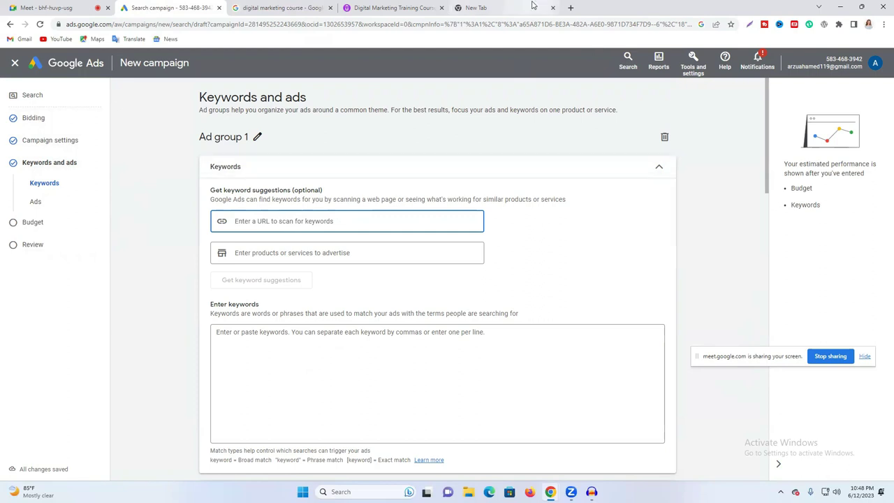
Search Google for 10 Minute School, open its homepage, and copy the site URL.
left_click(453, 9)
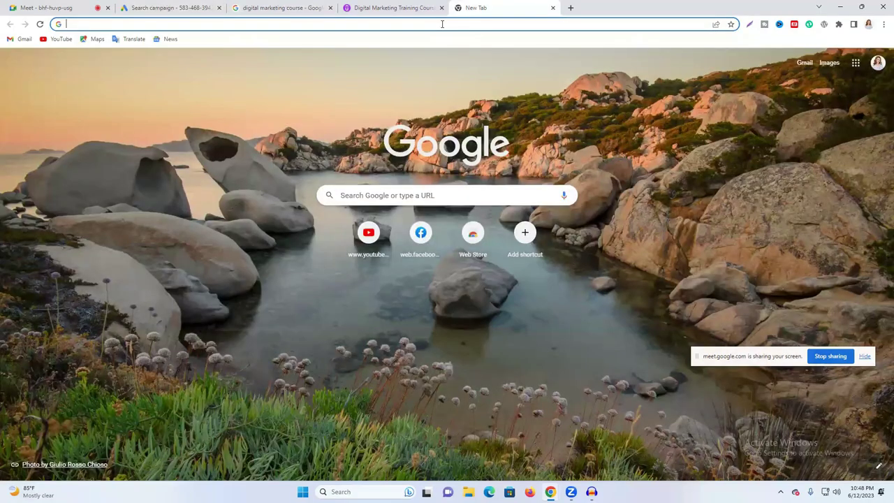
type("10")
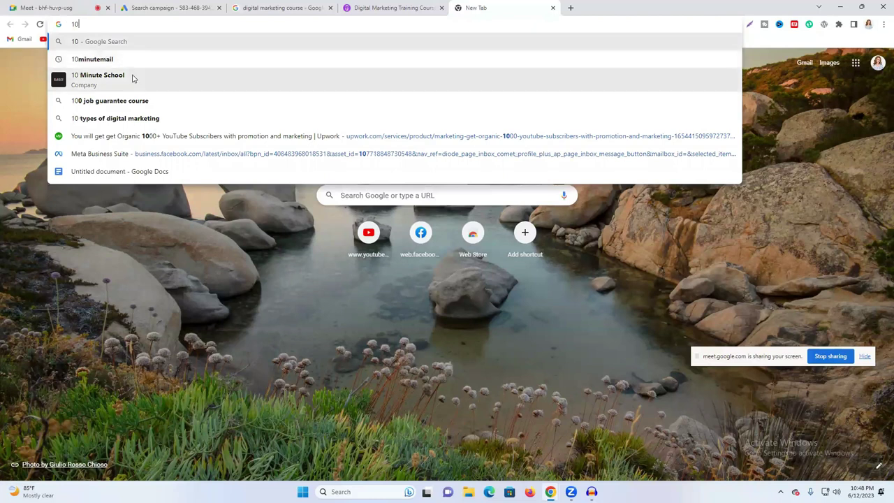
left_click(132, 78)
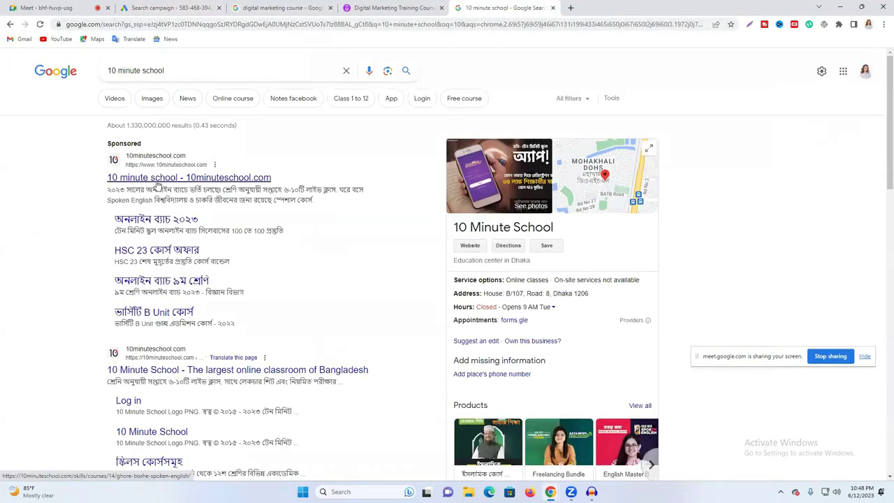
left_click(144, 369)
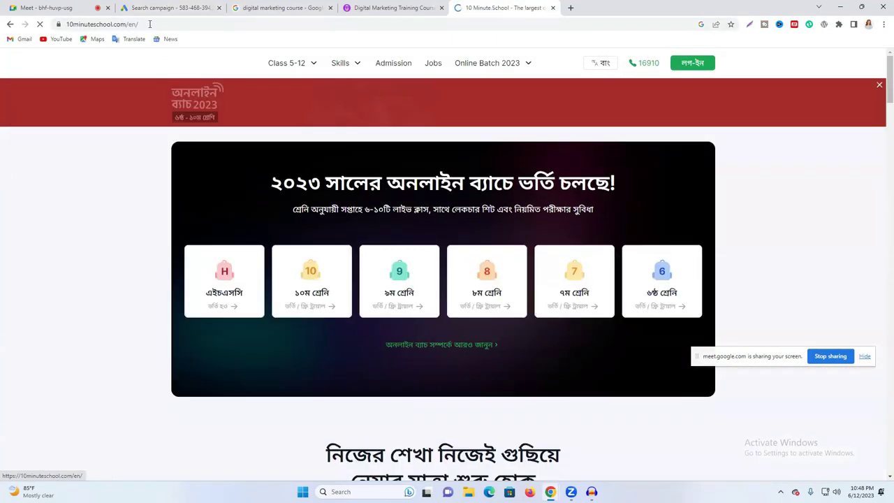
left_click(150, 24)
key("ctrl+c")
right_click(149, 24)
left_click(224, 88)
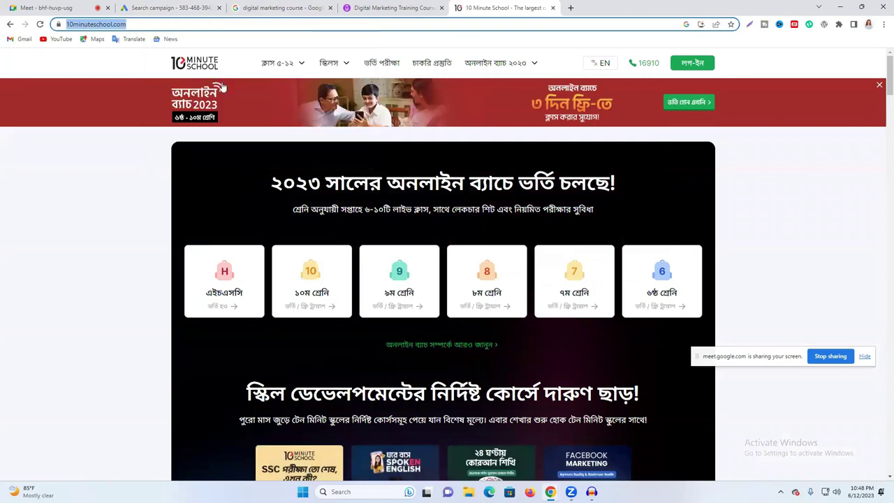
left_click(410, 7)
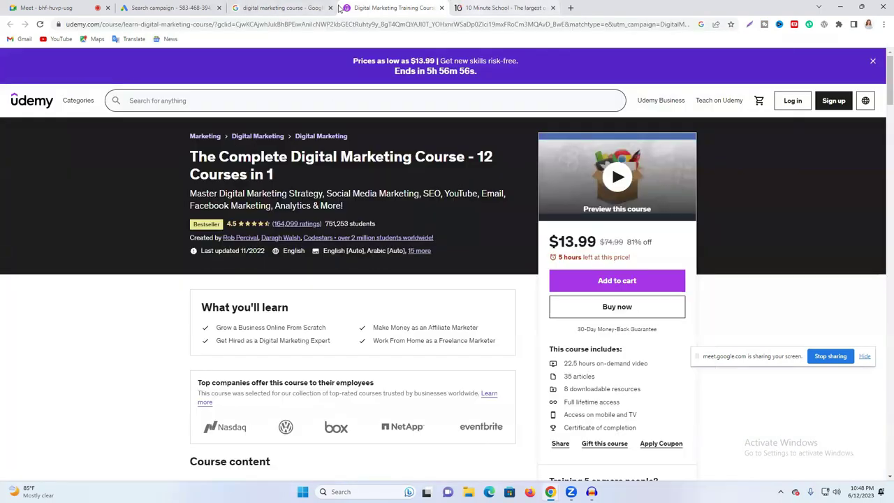
left_click(286, 7)
Paste the 10minuteschool.com URL and generate keyword suggestions from it.
left_click(159, 7)
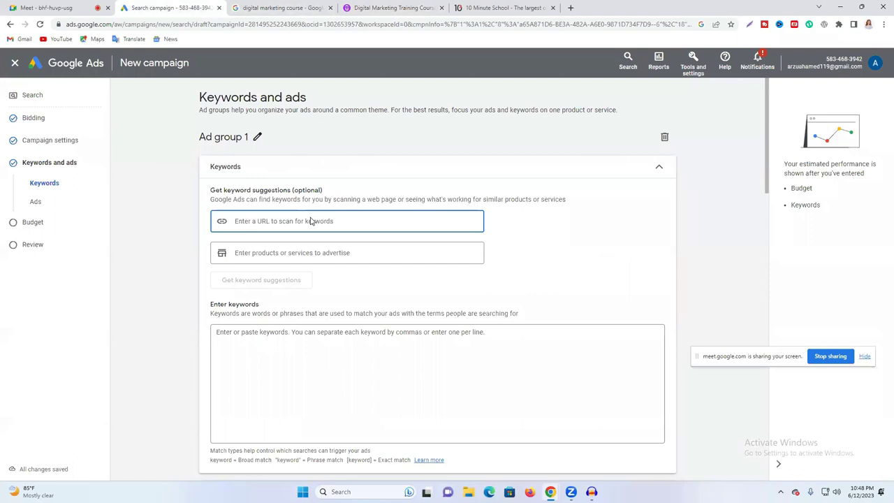
key("ctrl+v")
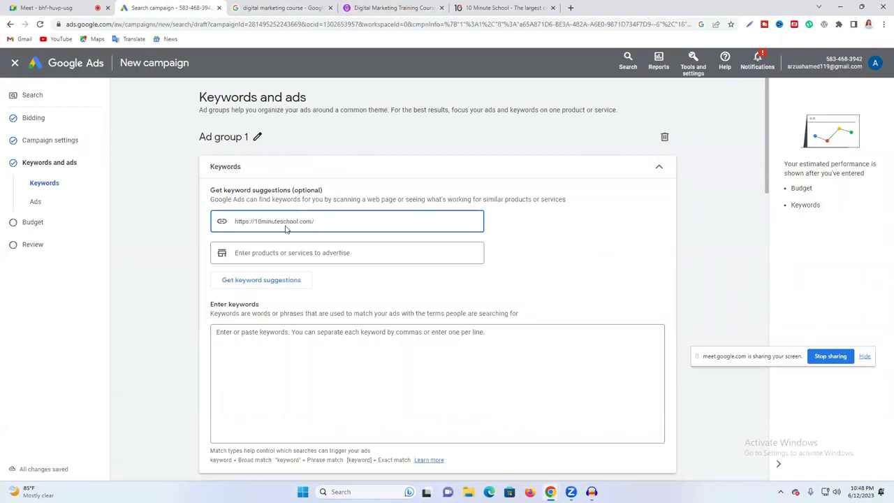
left_click(256, 280)
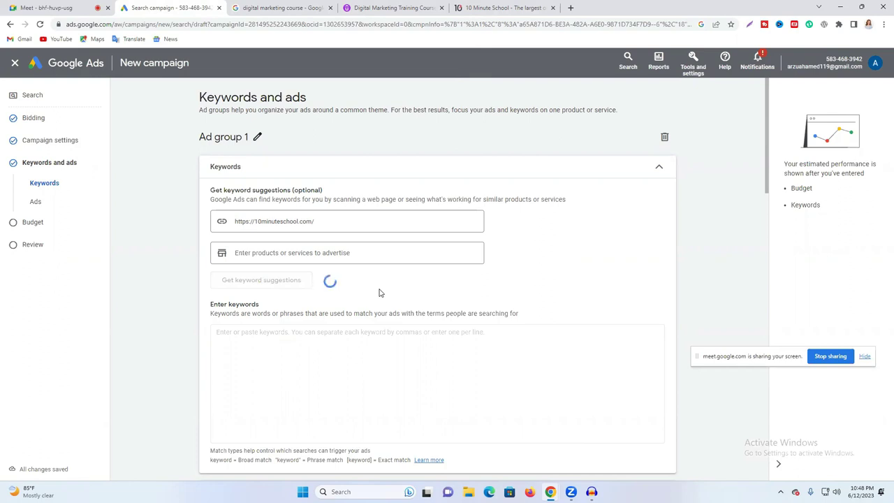
scroll(303, 392, "down", 5)
scroll(296, 389, "up", 2)
scroll(306, 363, "down", 4)
scroll(278, 274, "up", 3)
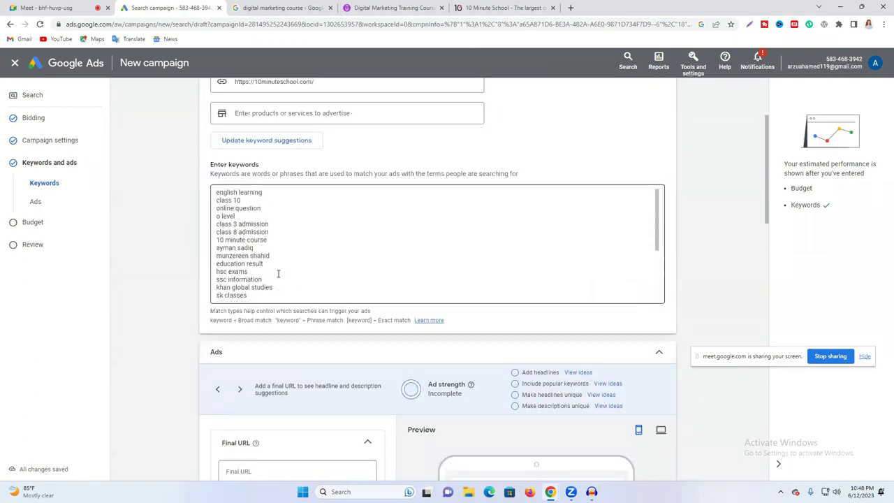
scroll(278, 273, "up", 2)
scroll(275, 386, "down", 6)
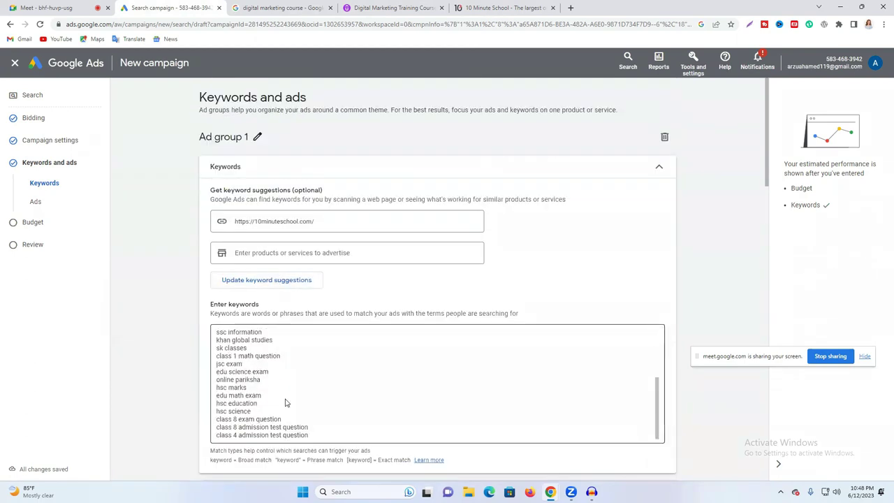
left_click_drag(321, 346, 218, 302)
scroll(260, 285, "up", 3)
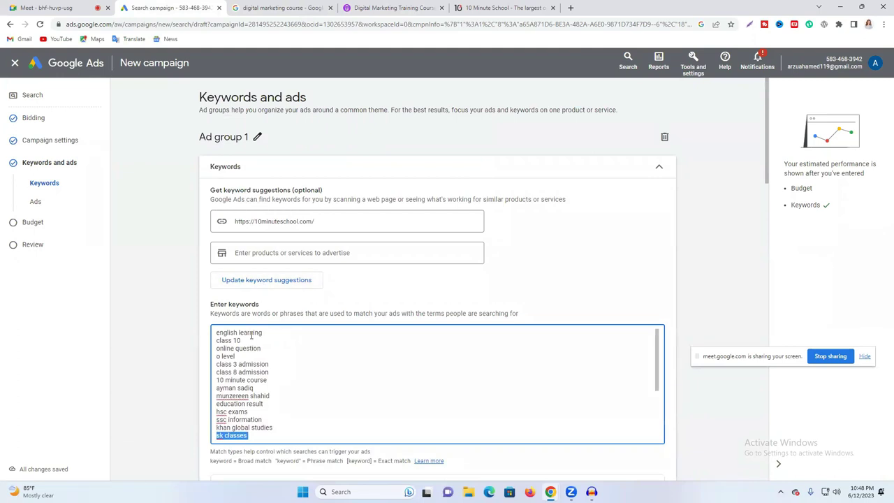
Delete the 'class 10' and 'o level' keywords from the list.
triple_click(225, 341)
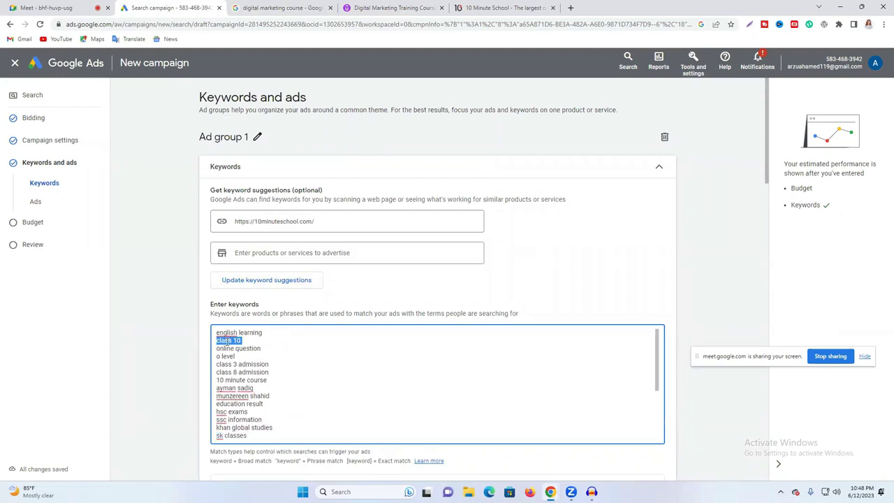
key("BackSpace")
triple_click(224, 348)
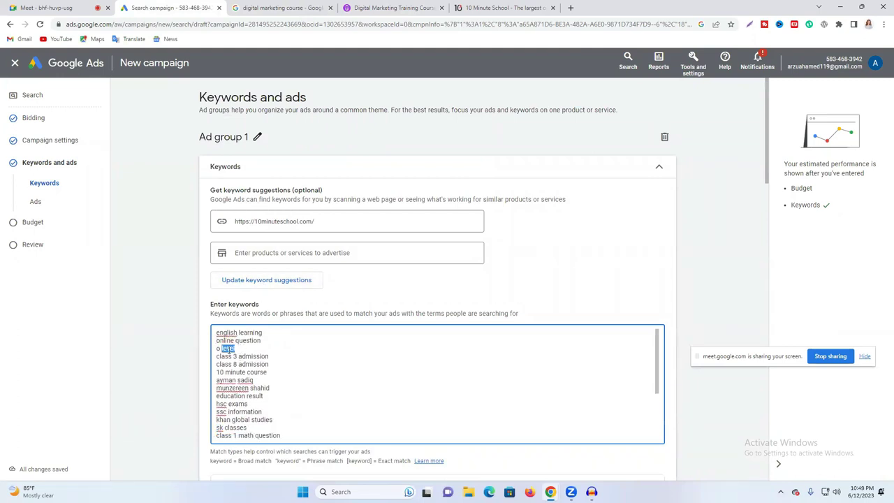
key("BackSpace")
scroll(272, 401, "down", 2)
left_click_drag(337, 435, 211, 331)
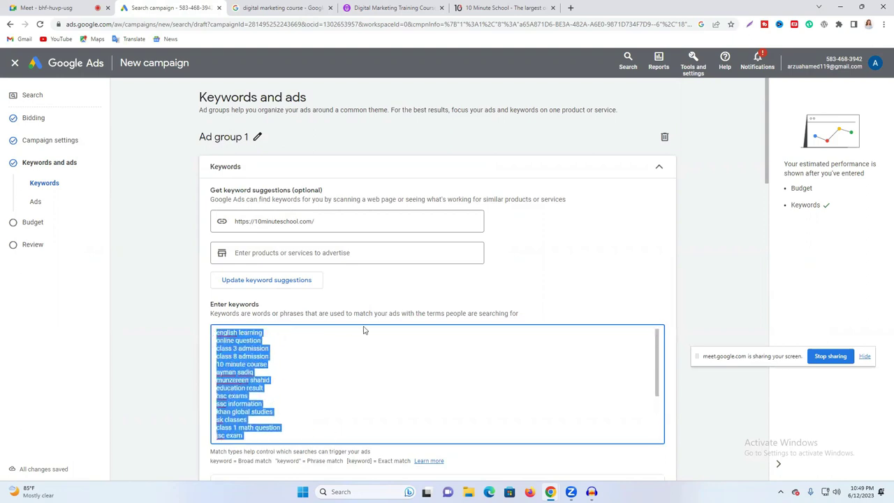
Quote 'class 3 admission' for phrase match and bracket '10 minute course' for exact match.
left_click(296, 364)
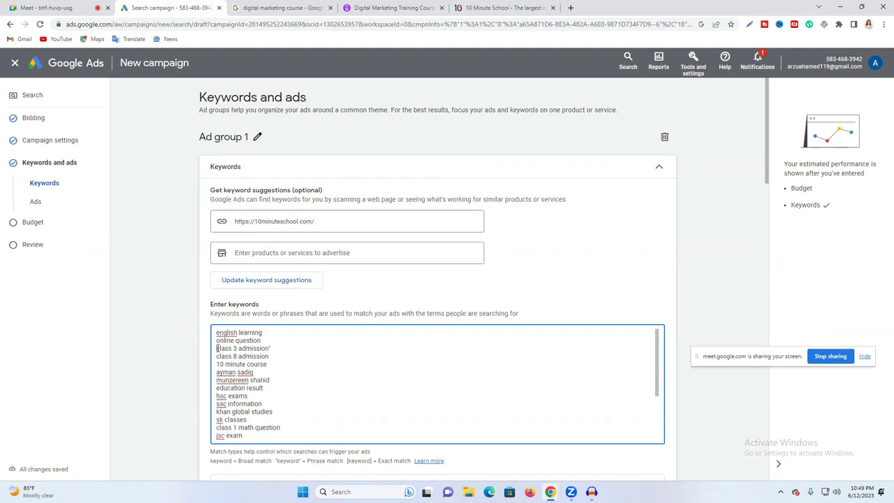
type("\"")
key("BackSpace")
left_click(270, 364)
type("[")
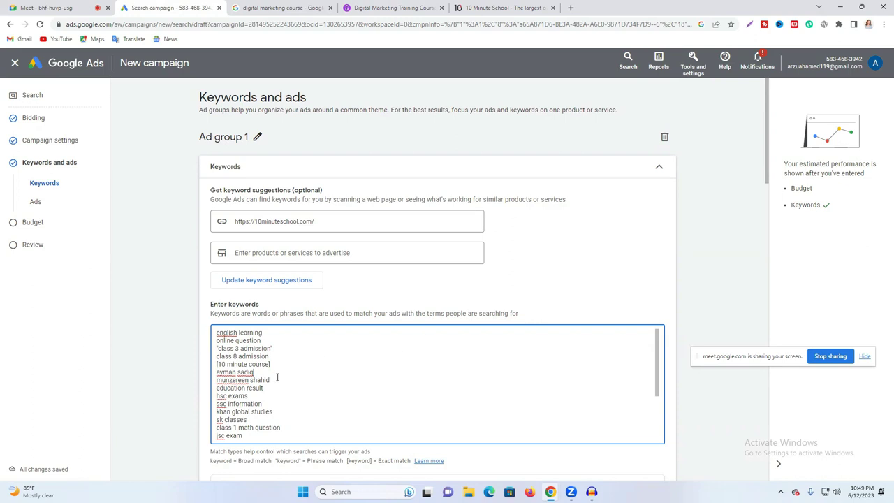
scroll(272, 374, "down", 2)
scroll(294, 403, "up", 2)
scroll(280, 360, "down", 3)
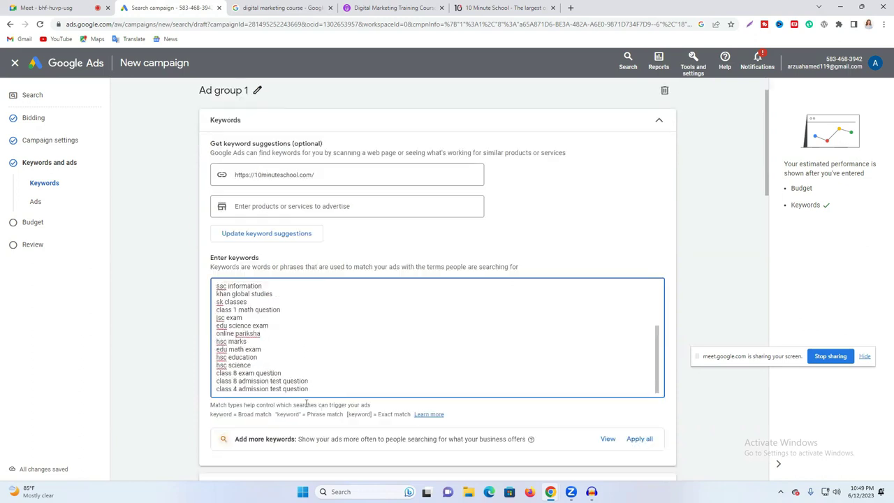
scroll(322, 365, "down", 2)
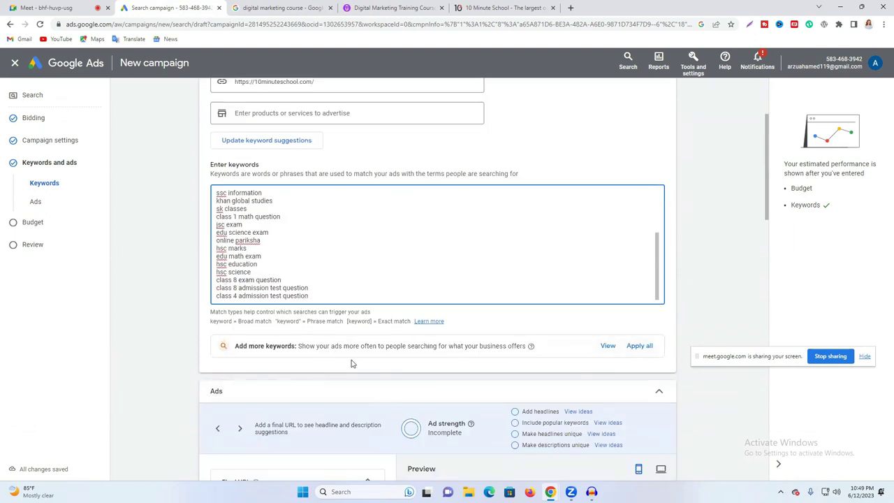
left_click(639, 346)
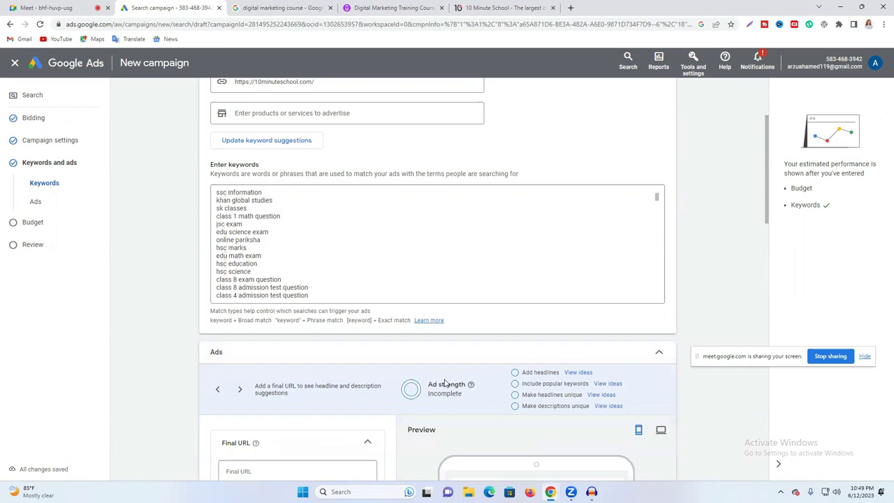
scroll(426, 318, "up", 1)
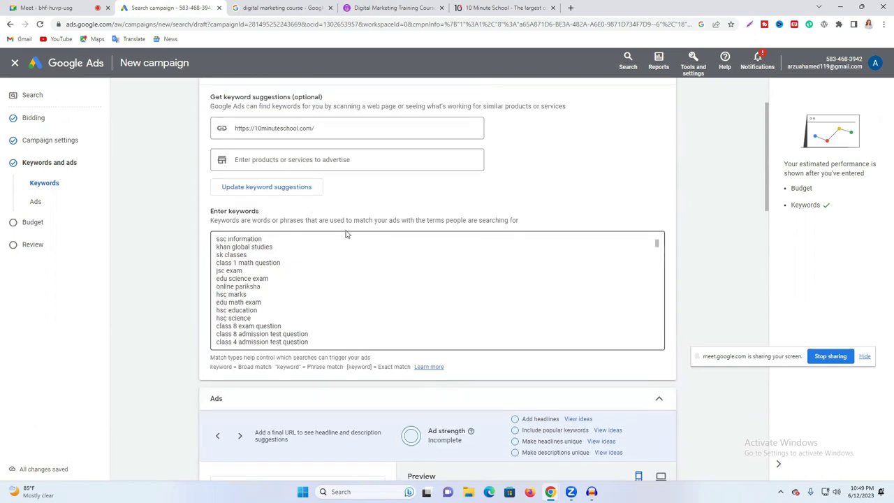
Add 'digital marketing' as the product and replace the keywords with updated suggestions.
left_click(272, 159)
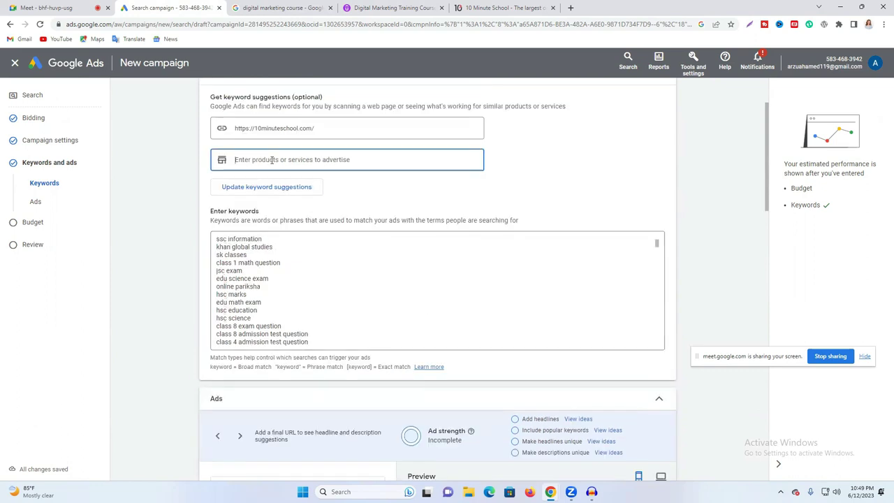
type("digital marketing")
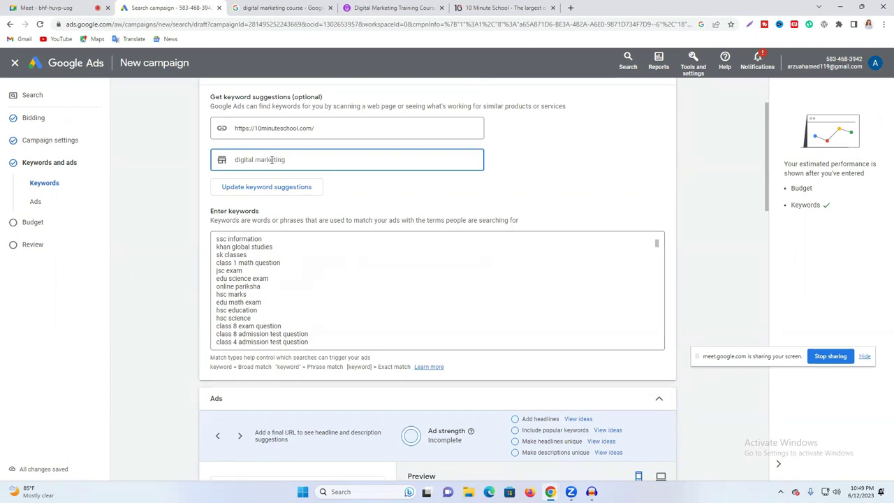
key("Return")
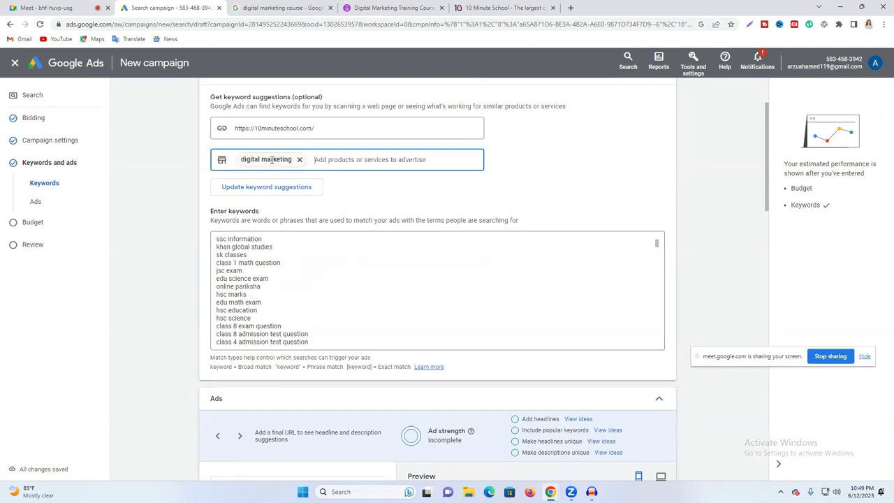
left_click(269, 186)
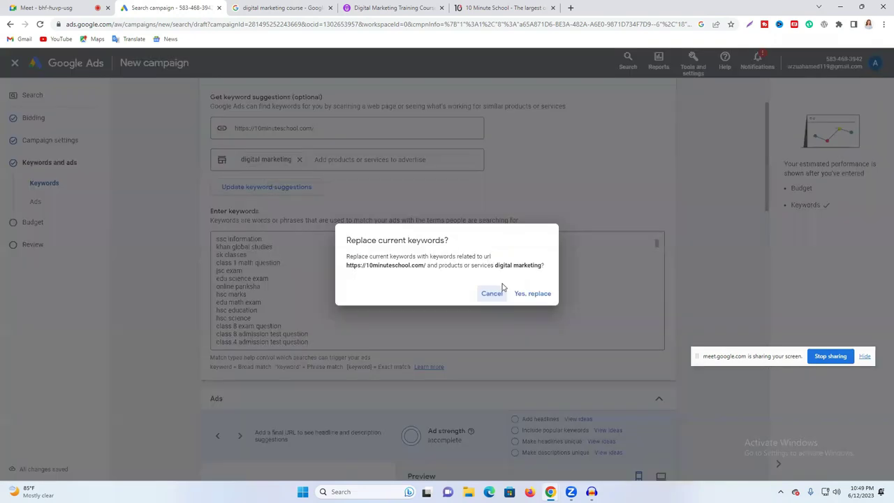
left_click(523, 293)
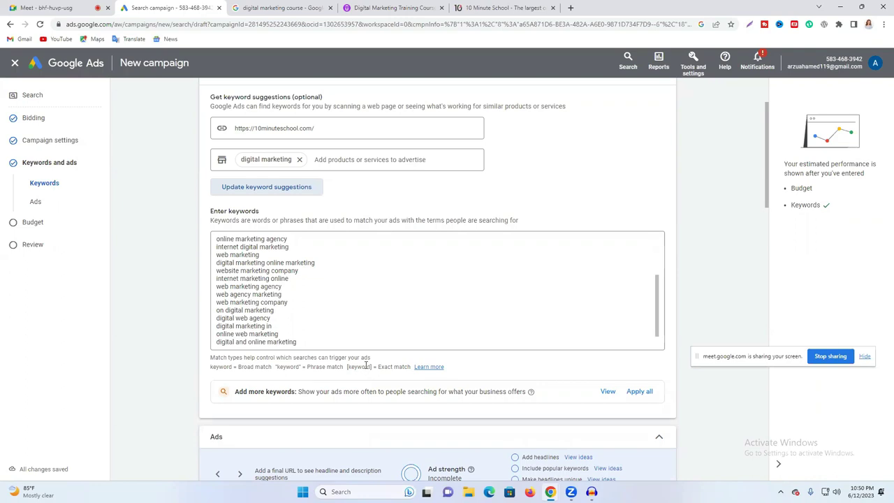
Review the new digital marketing keyword list down to its last entry.
left_click_drag(368, 366, 237, 367)
scroll(279, 294, "down", 1)
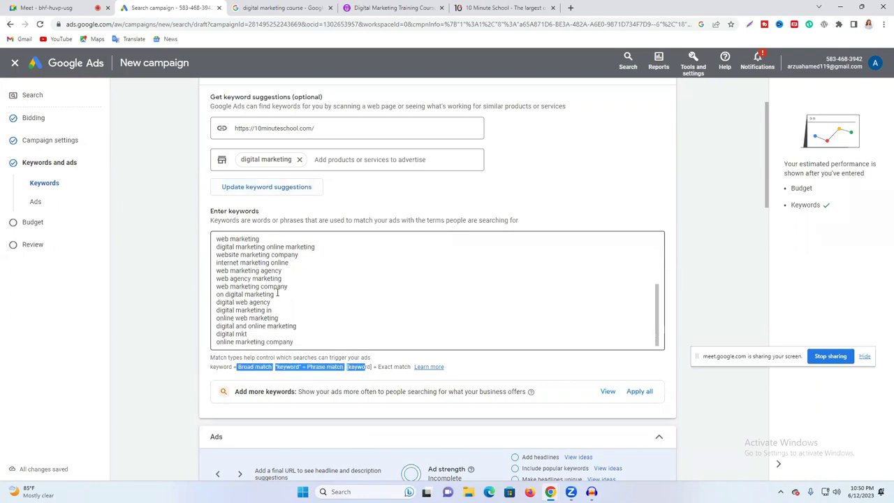
scroll(277, 294, "up", 4)
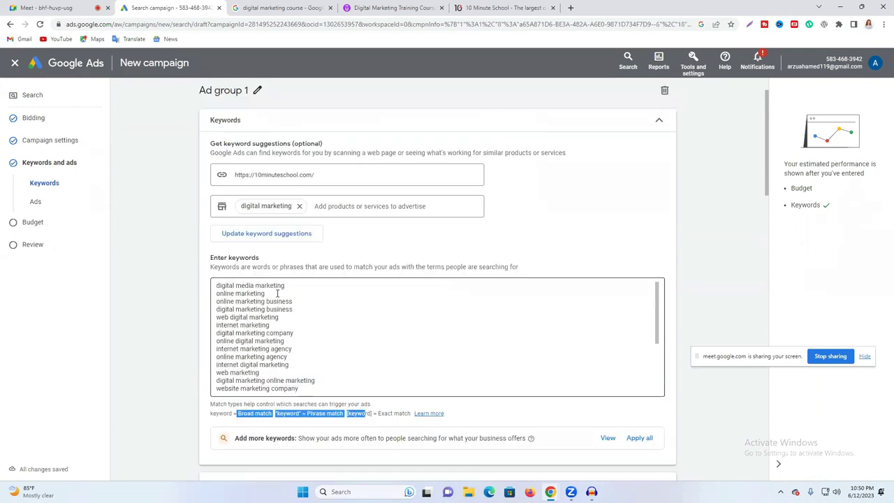
left_click(217, 286)
key("ctrl+End")
scroll(230, 315, "up", 5)
scroll(305, 255, "down", 5)
scroll(293, 227, "up", 5)
scroll(342, 322, "down", 3)
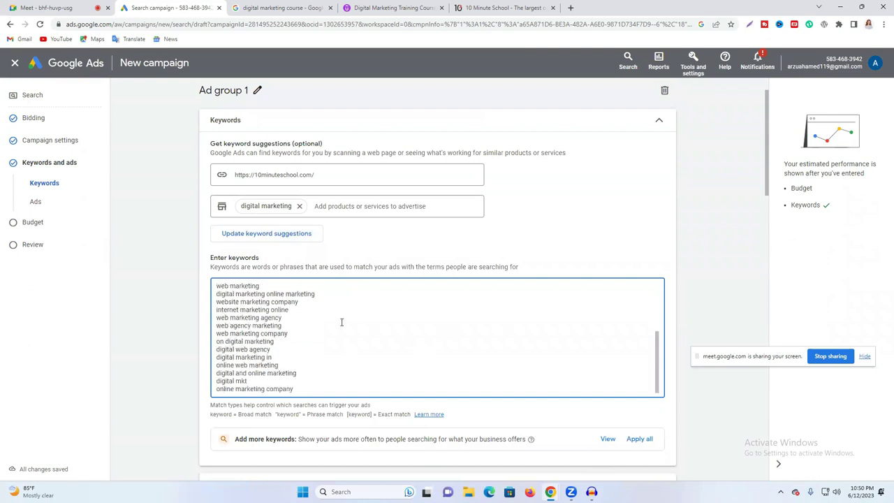
scroll(339, 324, "down", 2)
left_click_drag(301, 246, 211, 215)
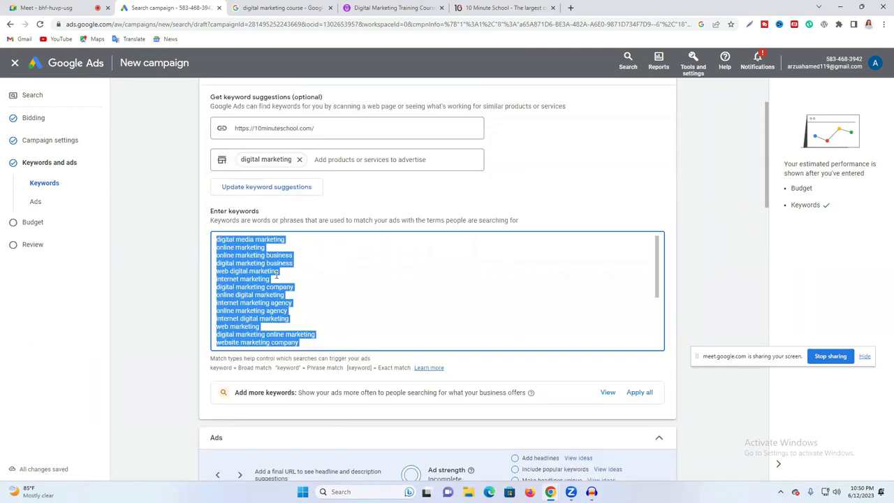
Copy the 10 Minute School site address from its browser tab.
left_click(307, 289)
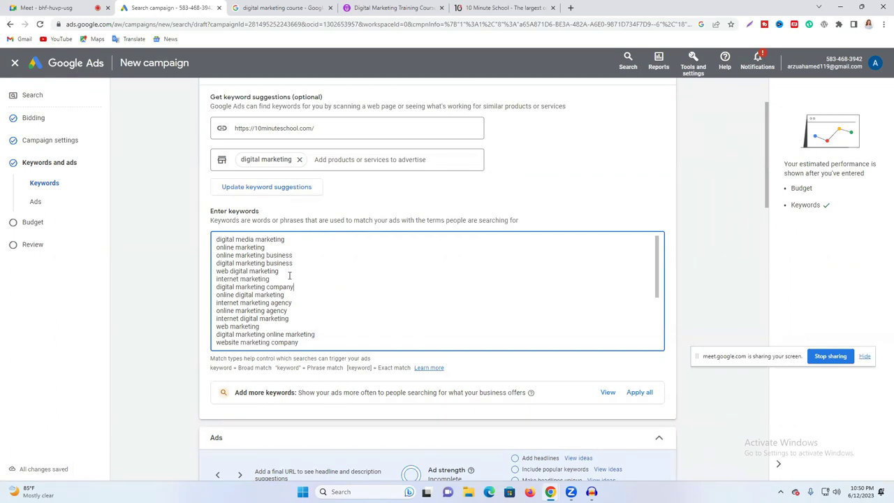
scroll(265, 285, "down", 5)
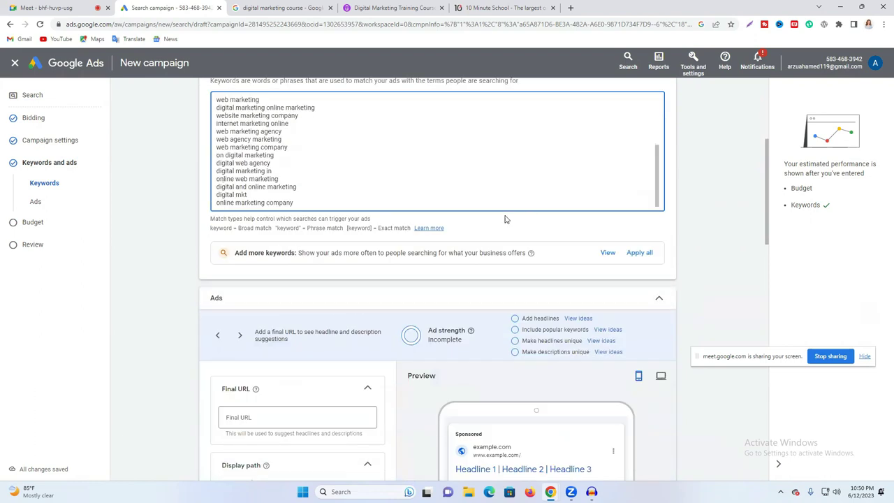
scroll(461, 221, "up", 3)
scroll(463, 238, "down", 6)
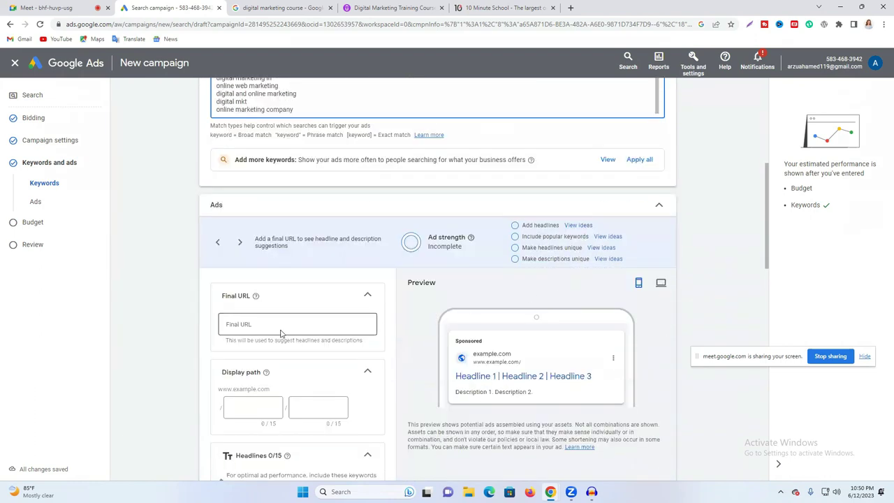
scroll(280, 333, "down", 1)
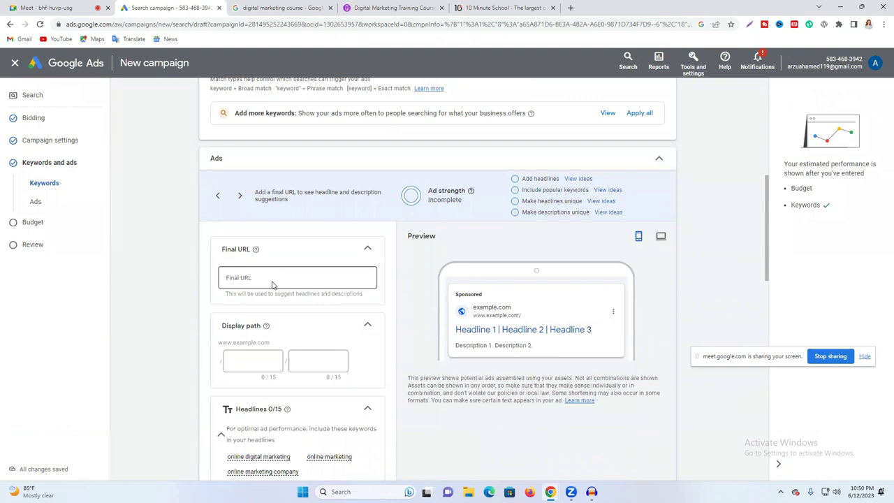
left_click(499, 8)
right_click(100, 29)
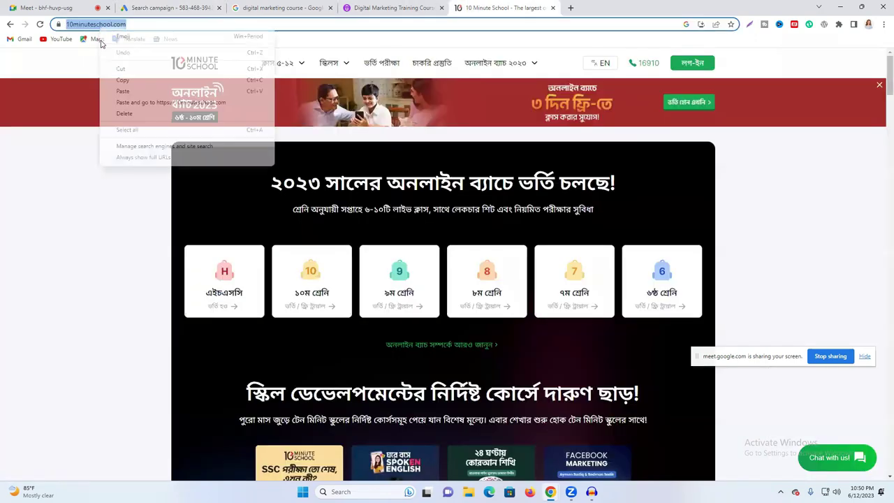
left_click(123, 80)
left_click(403, 8)
left_click(300, 8)
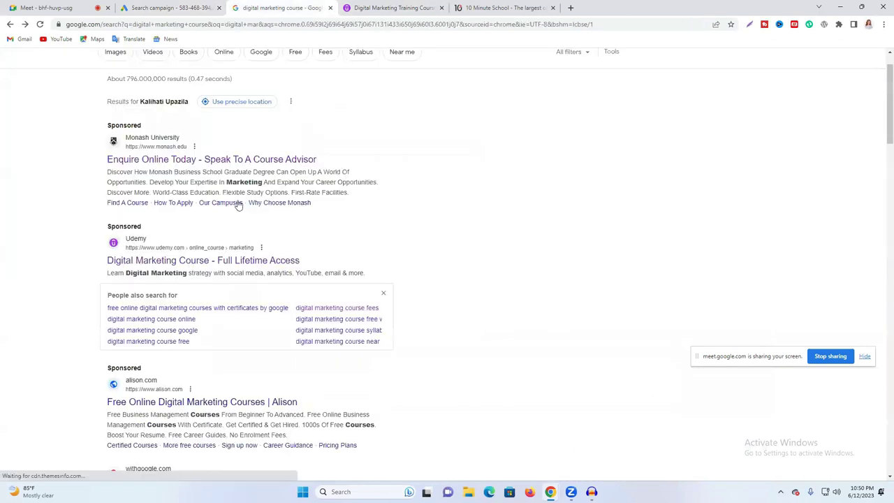
left_click(171, 8)
key("ctrl+v")
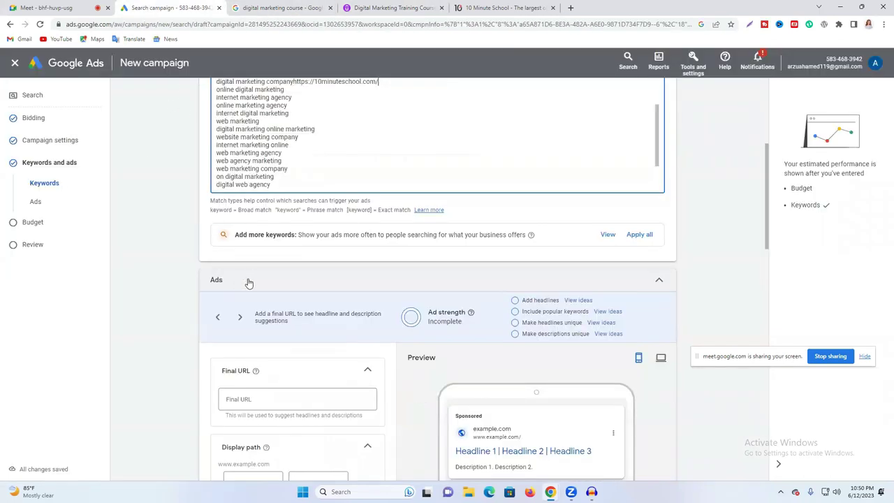
left_click(269, 396)
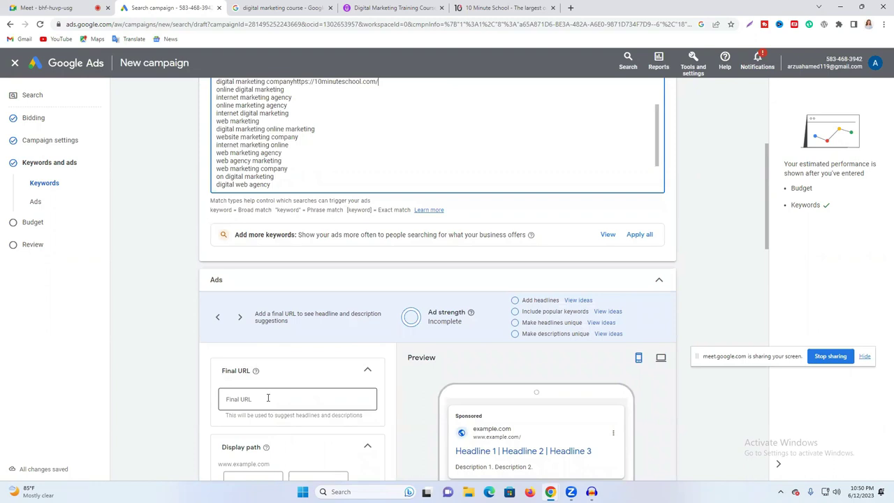
key("ctrl+v")
scroll(591, 393, "down", 2)
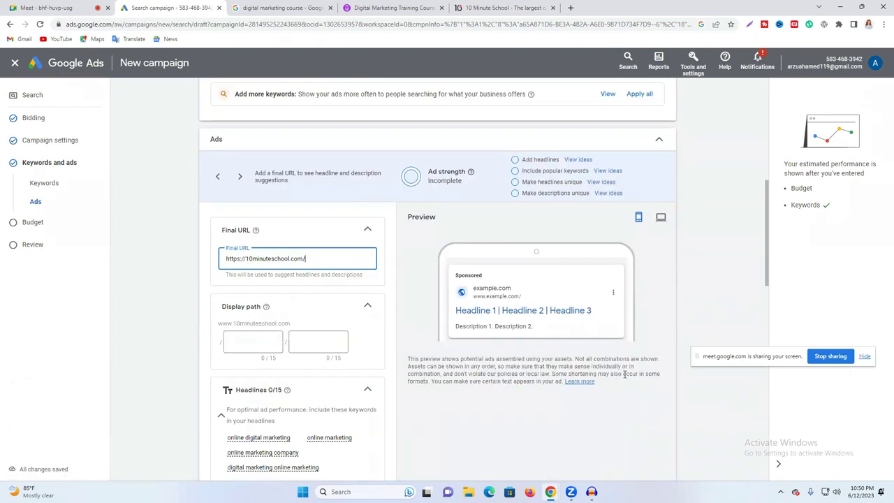
key("BackSpace")
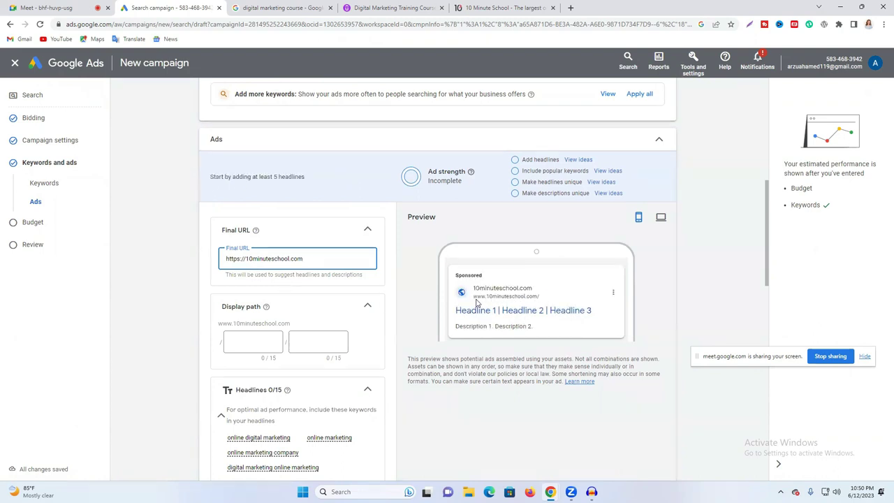
left_click(495, 8)
Compare the Udemy course, sponsored search results and 10 Minute School tabs, ending on 10 Minute School.
left_click(375, 7)
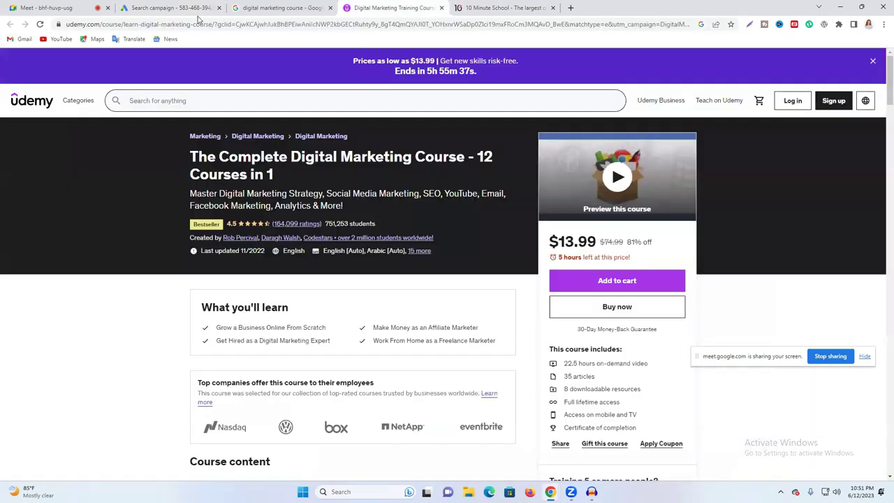
left_click(281, 8)
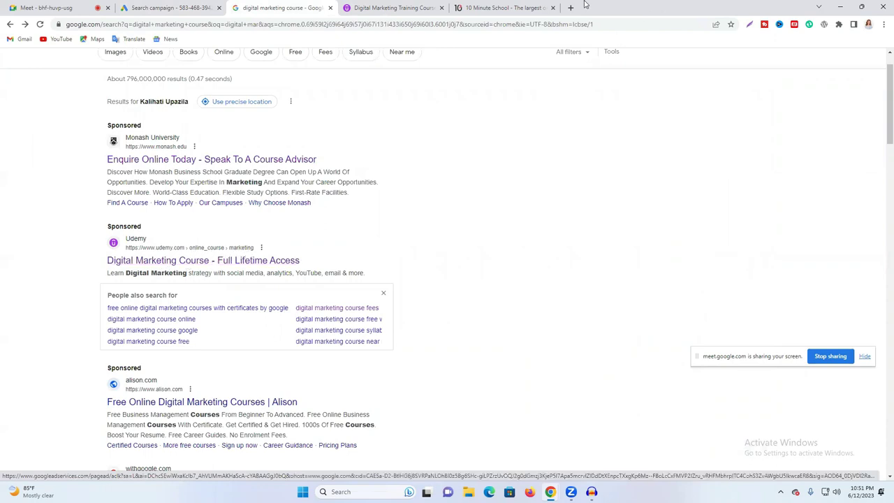
left_click(517, 8)
left_click(430, 5)
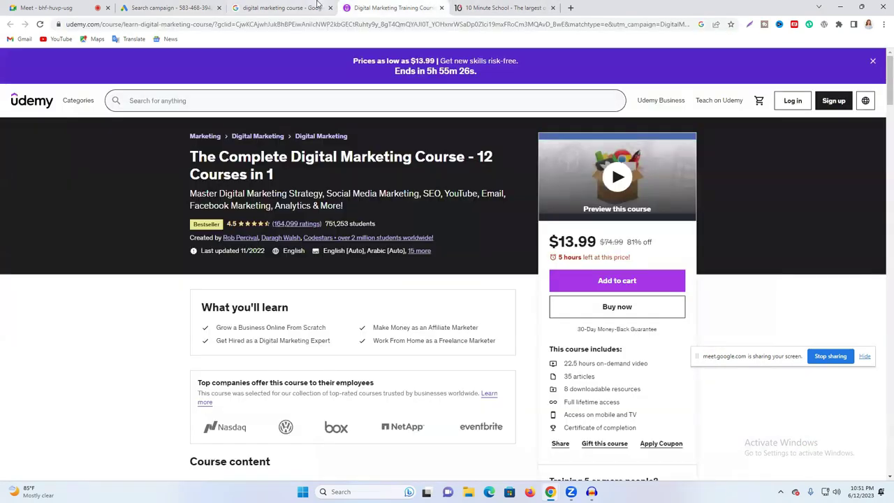
left_click(321, 6)
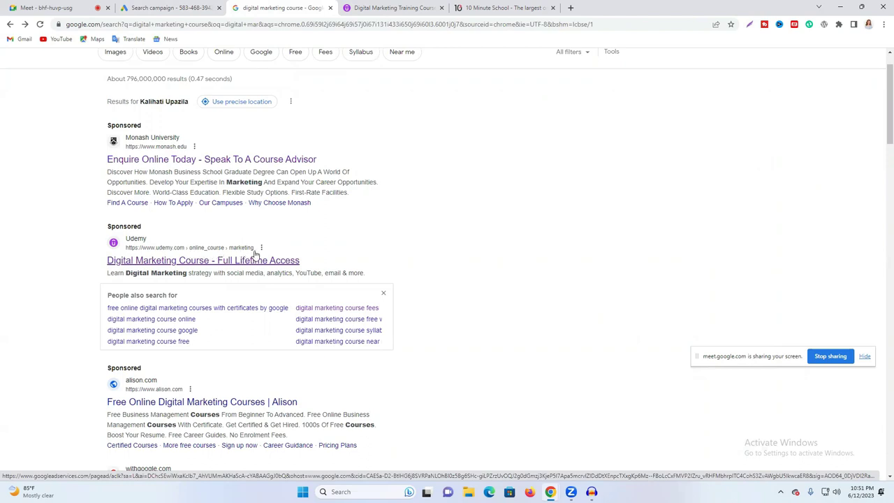
left_click(502, 8)
left_click(389, 7)
left_click(261, 8)
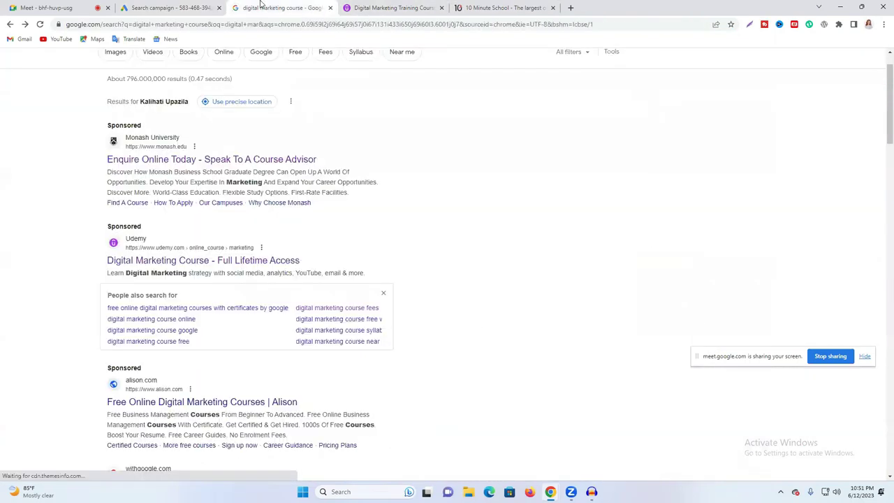
left_click(367, 6)
left_click(493, 7)
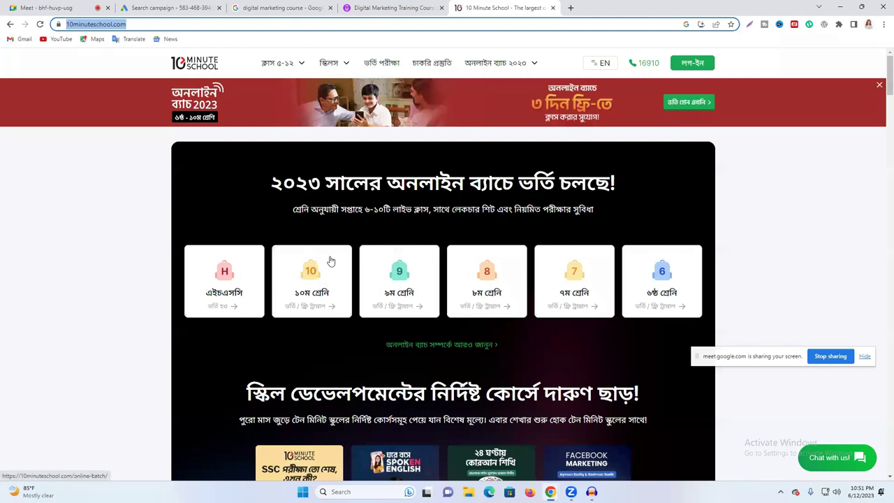
Replace the Final URL with the easy Quran reading course page address.
scroll(293, 289, "down", 2)
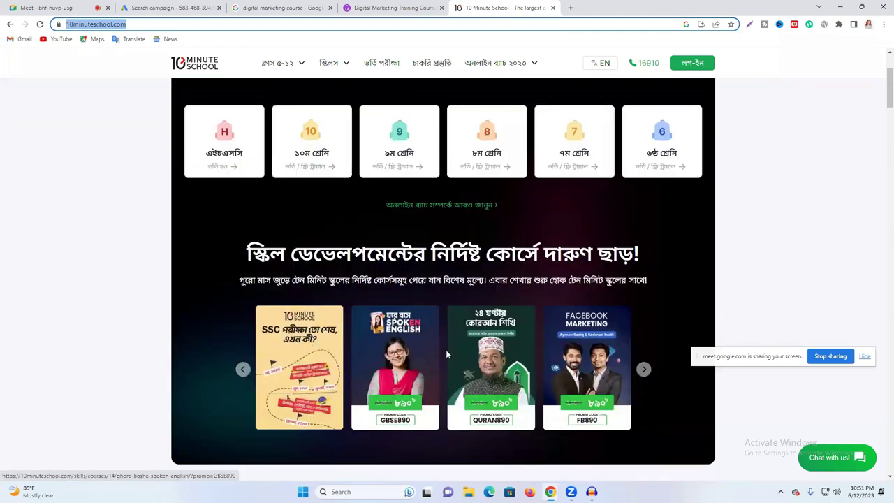
left_click(491, 356)
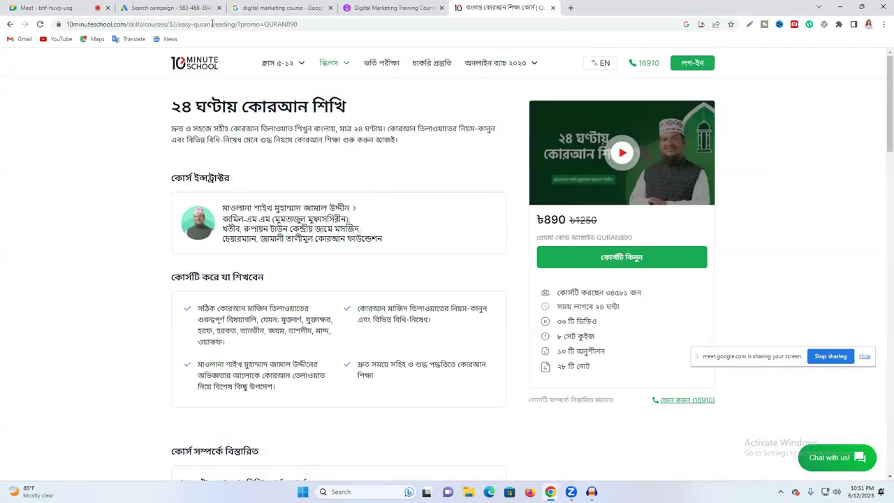
left_click(213, 24)
right_click(203, 23)
left_click(265, 78)
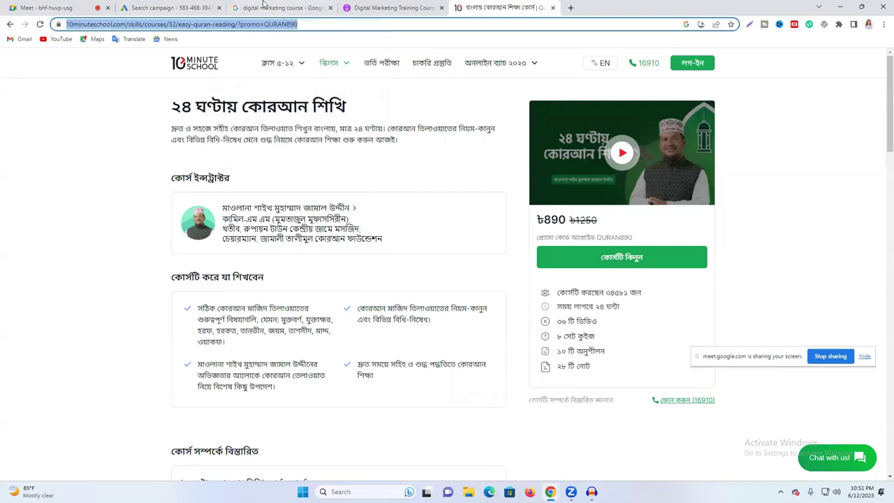
left_click(264, 5)
left_click(183, 6)
triple_click(287, 260)
key("ctrl+v")
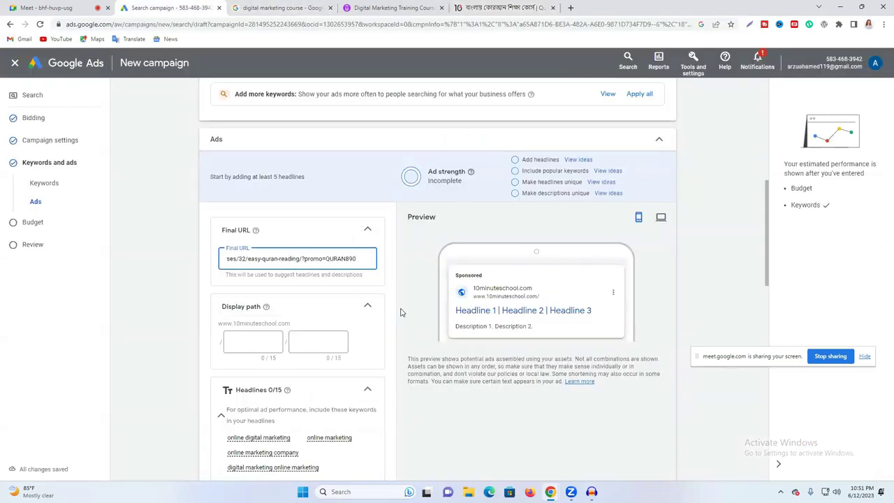
Admit the waiting participant into the meeting, then return to Google Ads.
left_click(60, 6)
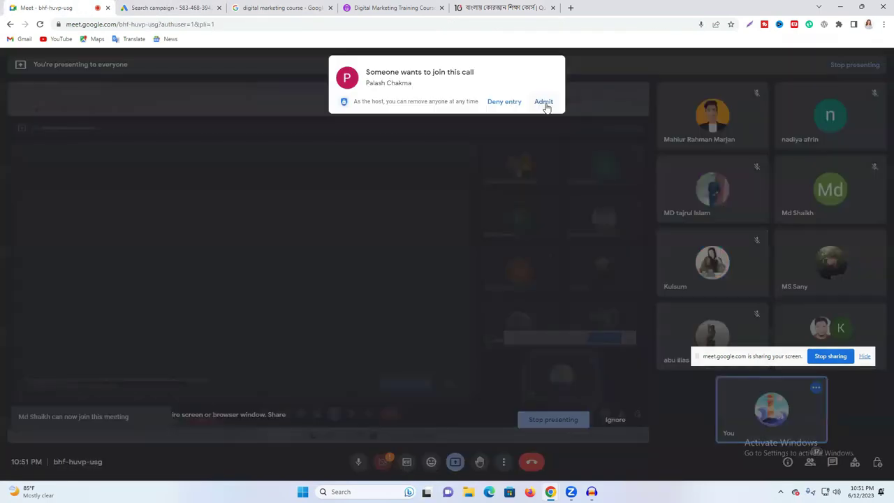
left_click(545, 105)
left_click(180, 5)
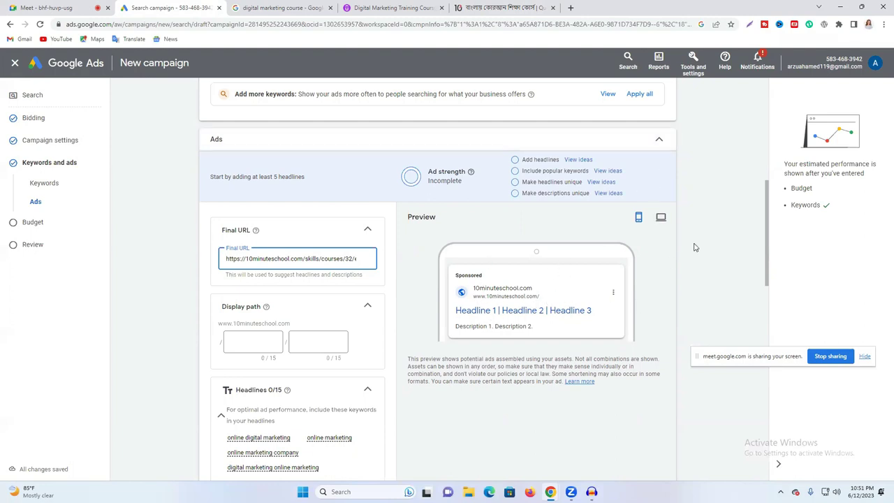
Switch the ad preview to desktop and start the first display path as 'digital_mark'.
left_click(661, 217)
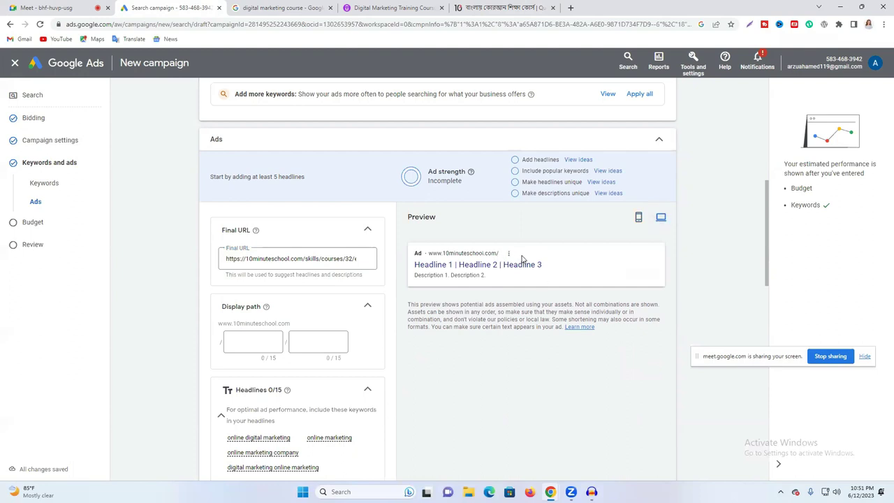
left_click(252, 343)
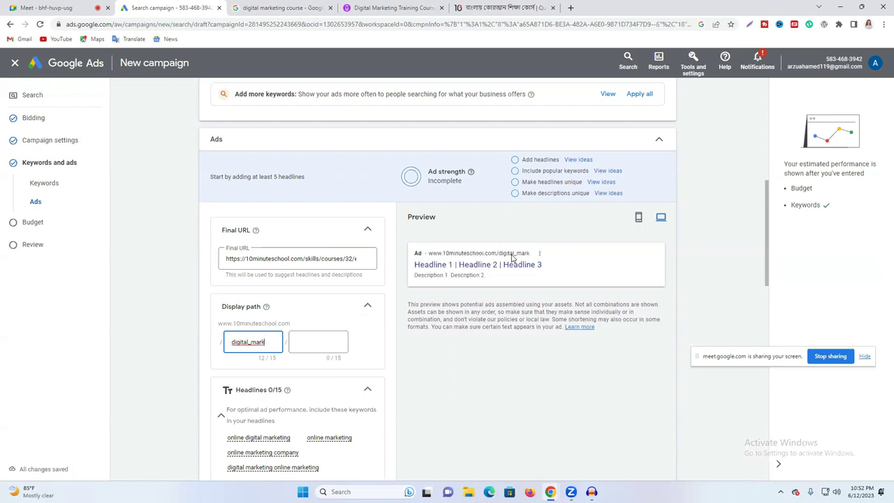
Try 'digital_marketing', shorten it to 'digital_cours', then clear the first display path entirely.
type("eting")
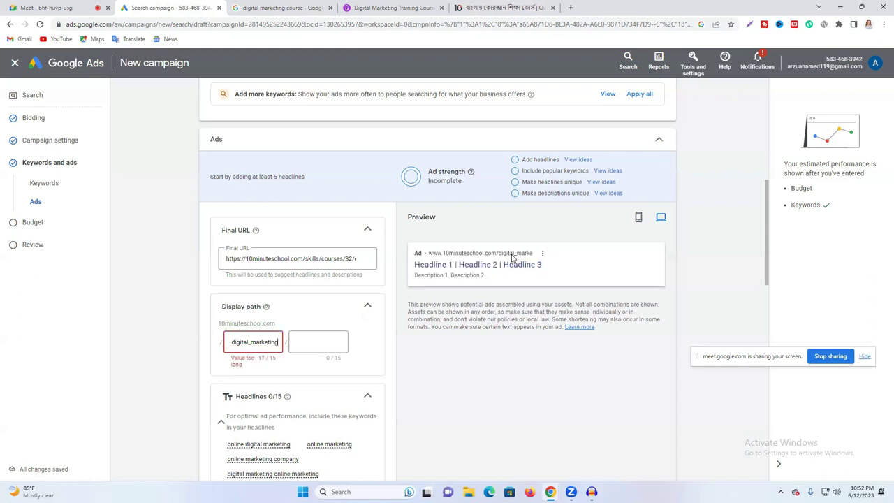
key("BackSpace")
key("BackSpace")
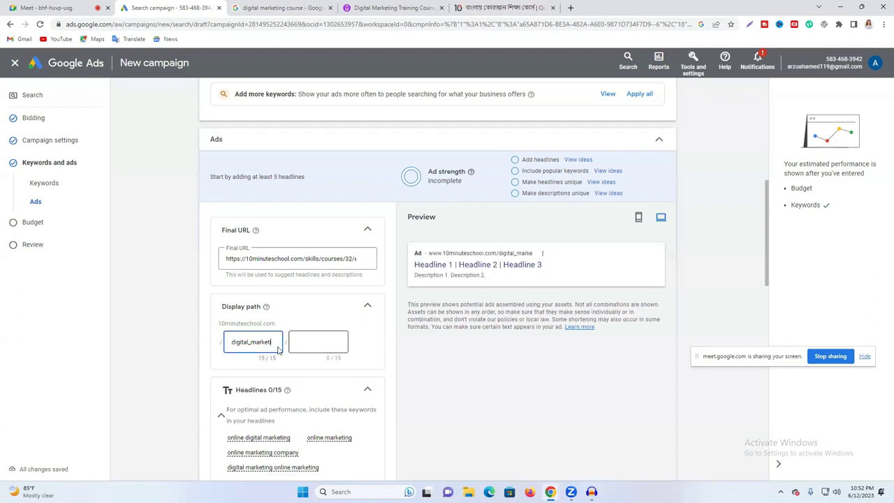
double_click(265, 343)
left_click(249, 342)
left_click_drag(250, 342, 281, 348)
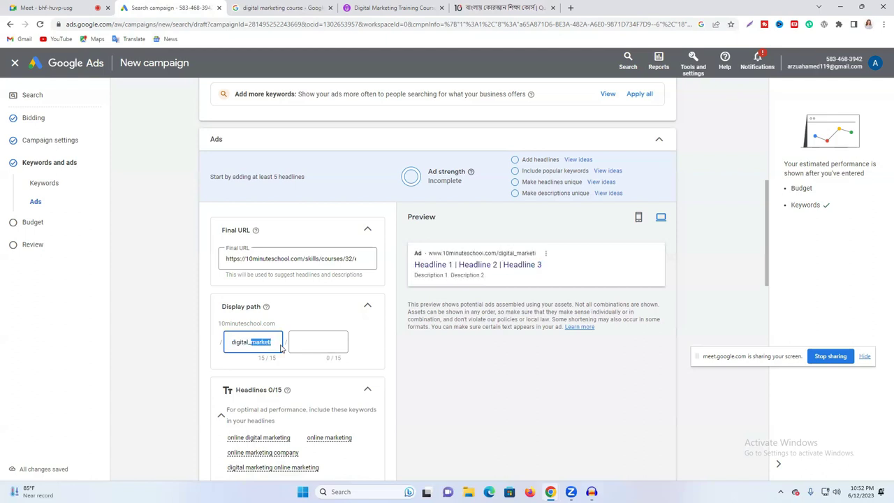
type("cours")
key("Tab")
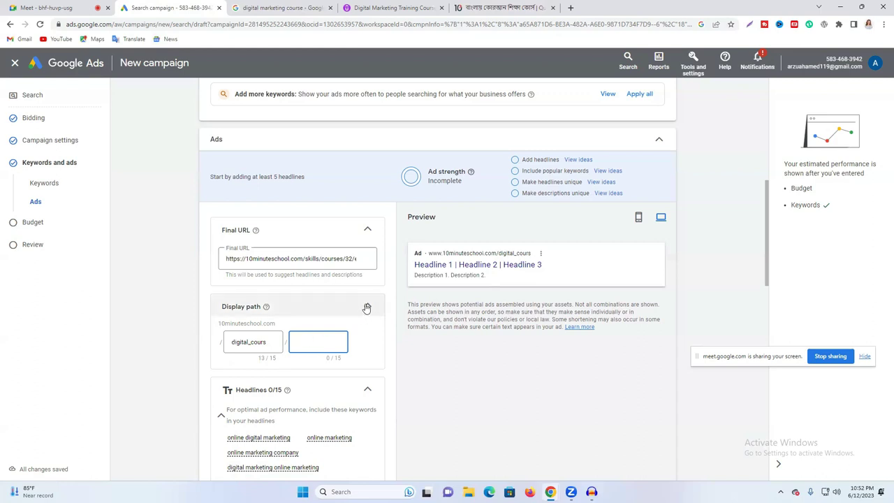
double_click(256, 341)
key("BackSpace")
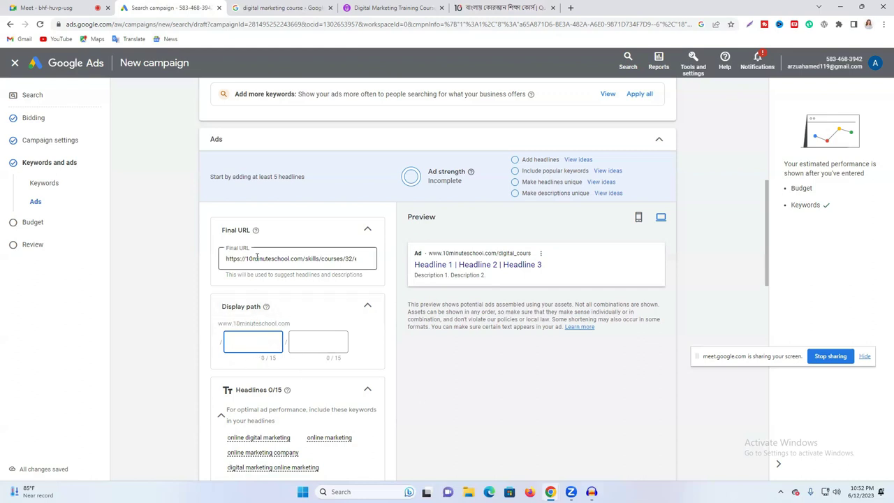
Switch the ad preview to mobile, then bring up the 'digital marketing course' search results.
scroll(311, 361, "down", 2)
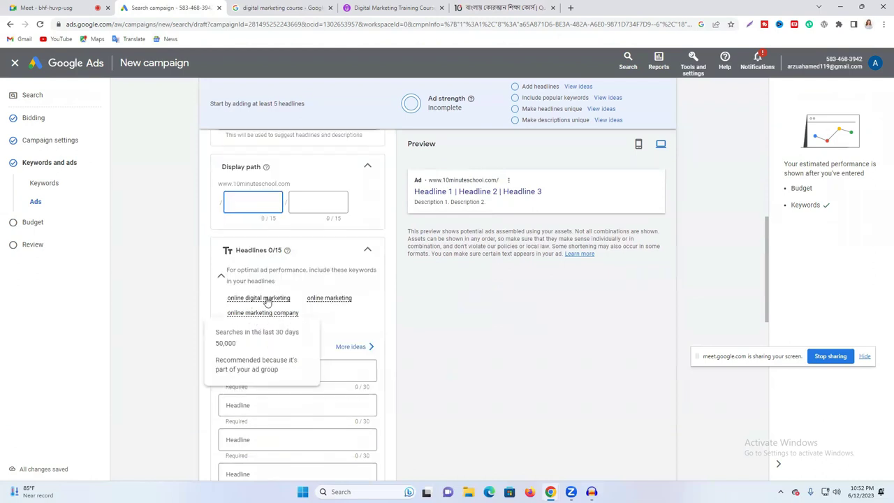
mouse_move(259, 297)
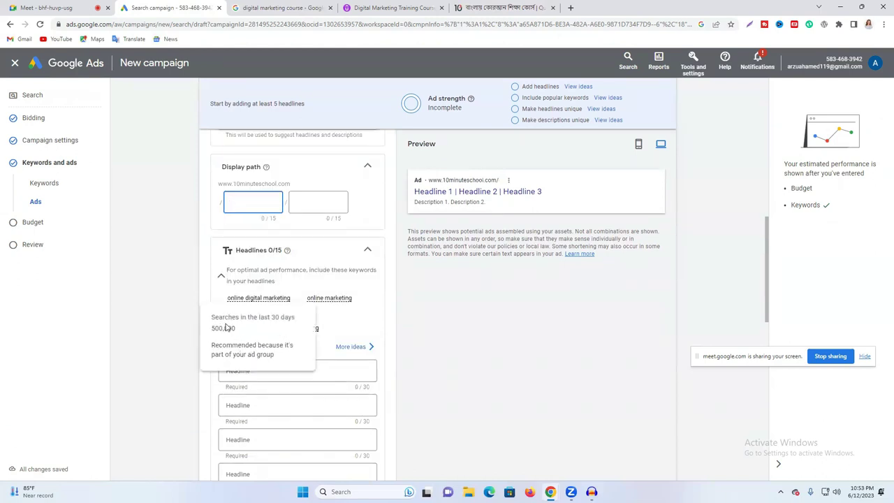
left_click(416, 330)
mouse_move(318, 300)
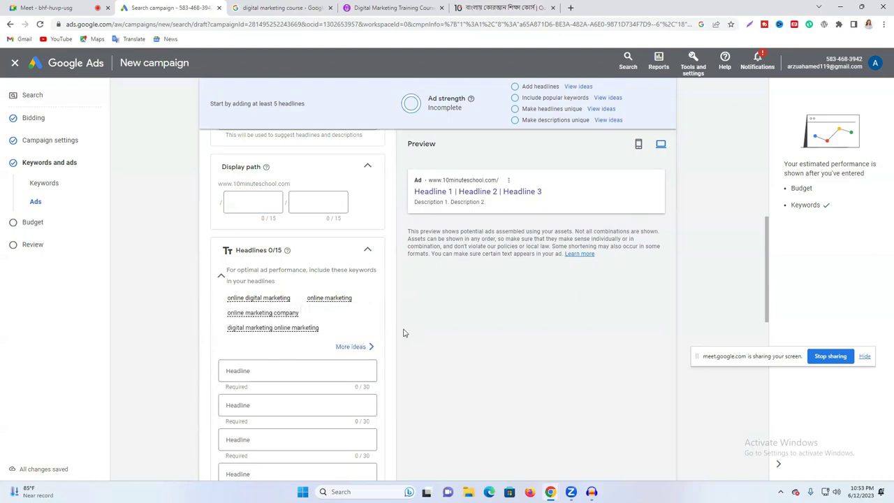
scroll(403, 333, "up", 1)
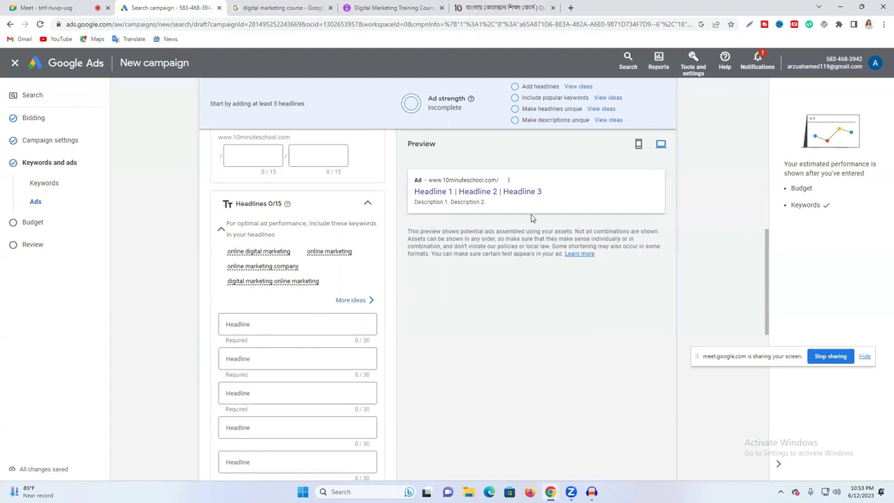
left_click(638, 144)
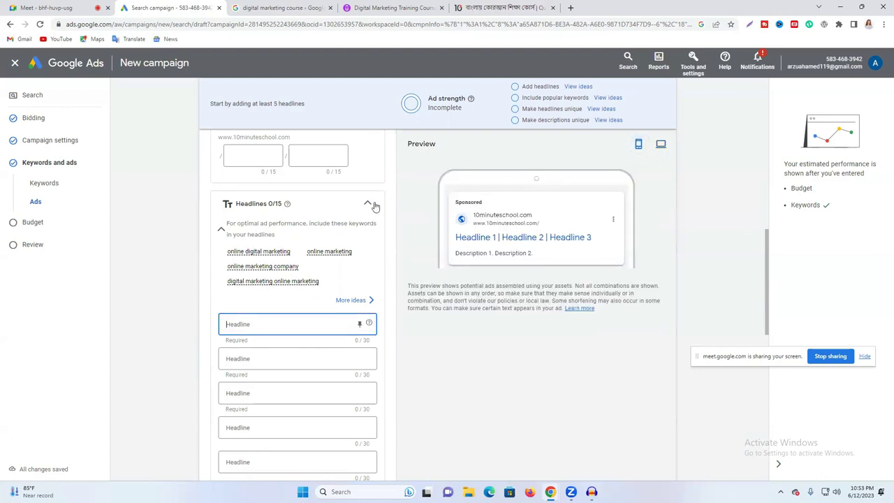
left_click(489, 7)
left_click(279, 8)
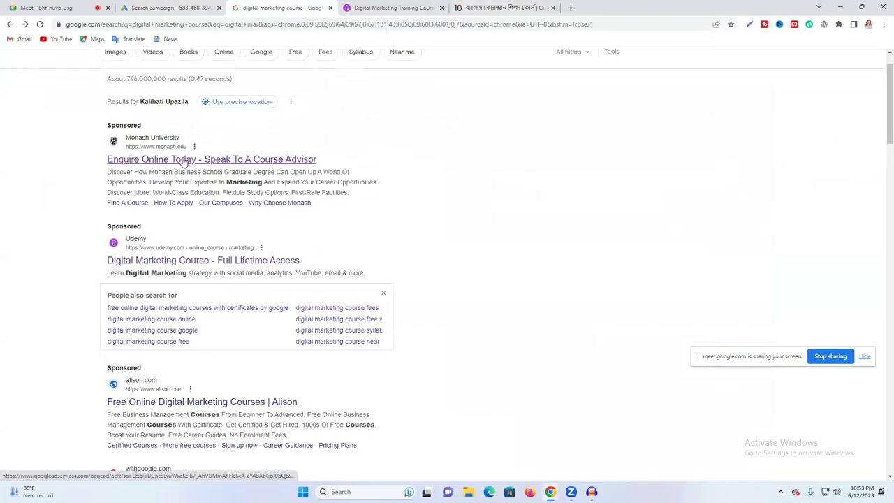
Paste 'Digital Marketing Course' from the Udemy search ad as the first headline.
left_click_drag(105, 260, 210, 260)
key("ctrl+c")
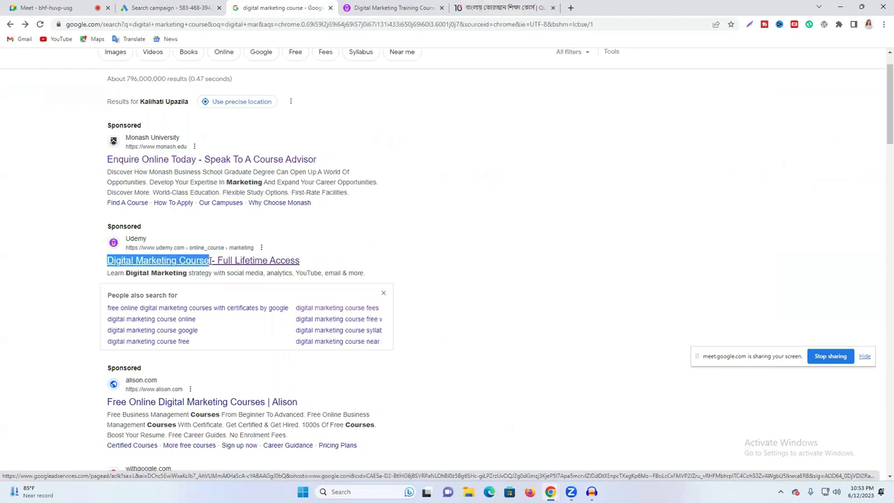
left_click(183, 8)
key("ctrl+v")
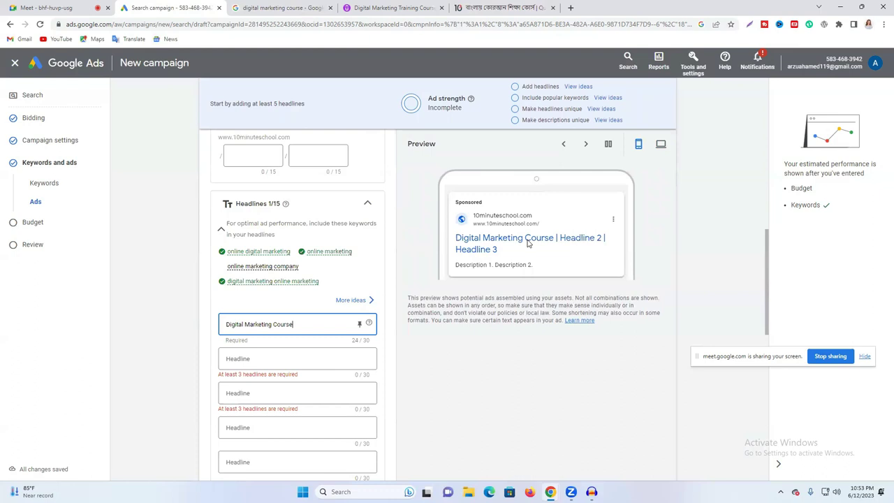
Copy 'Full Lifetime Access' from the Udemy ad into Headline 2.
left_click(545, 8)
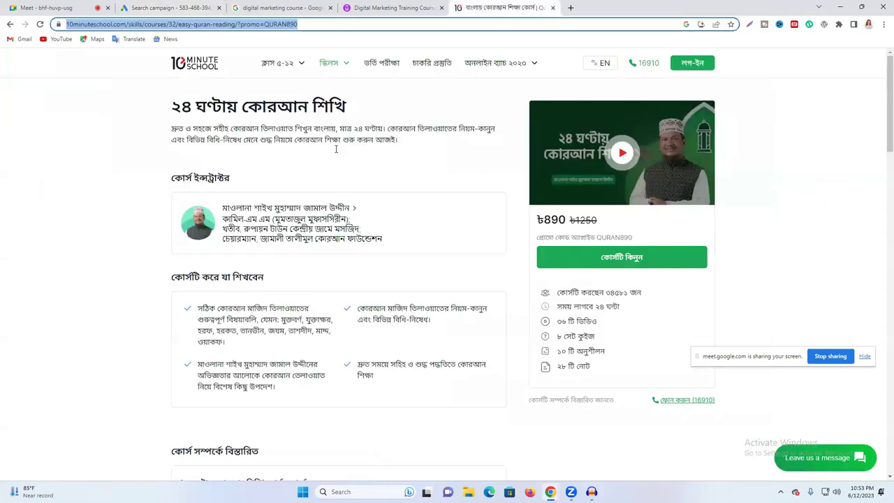
left_click(274, 8)
left_click_drag(299, 260, 218, 260)
key("ctrl+c")
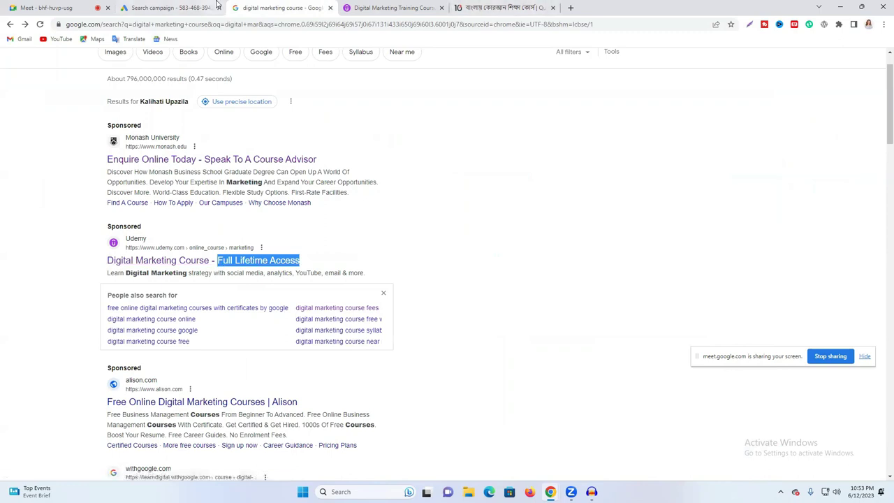
left_click(168, 8)
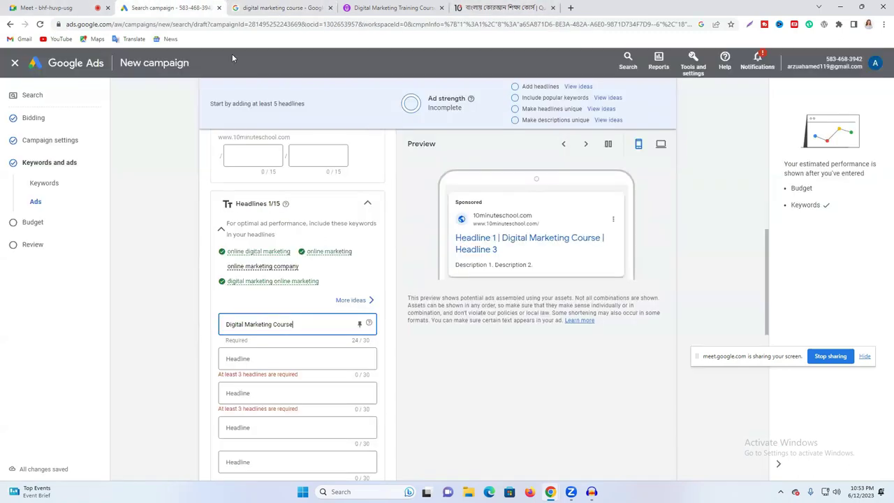
left_click(291, 359)
key("ctrl+v")
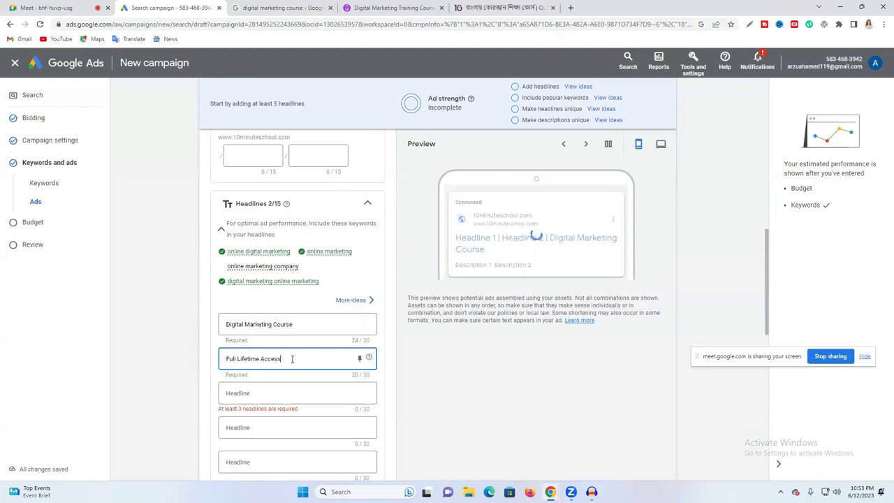
Enter 'Best Udemy Course Online' as Headline 3.
left_click(249, 393)
type("Best U")
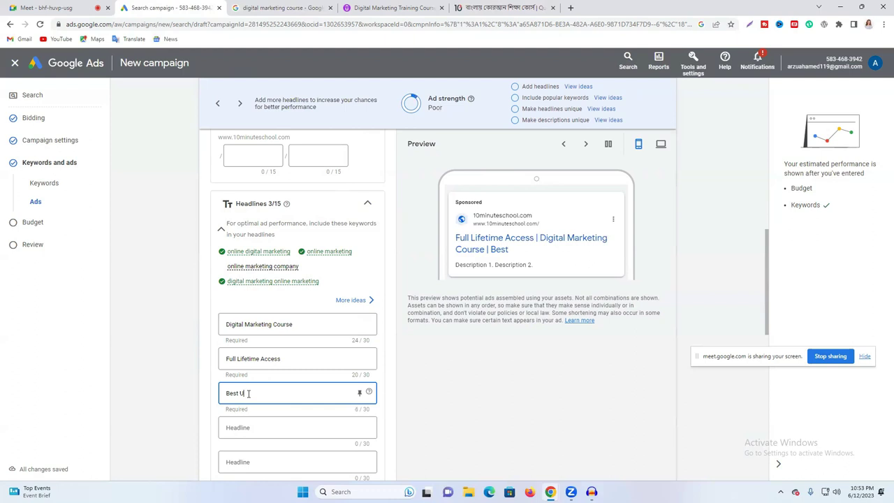
left_click(391, 7)
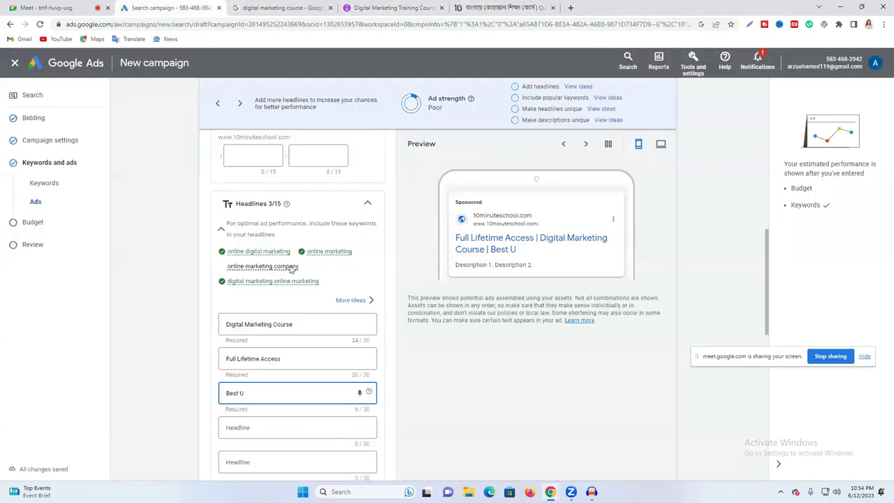
left_click(168, 7)
type("demy")
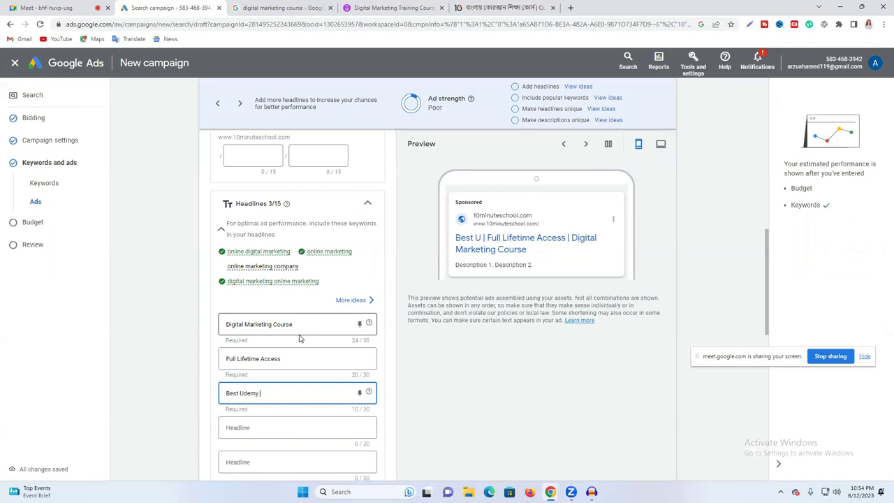
type(" Course Online")
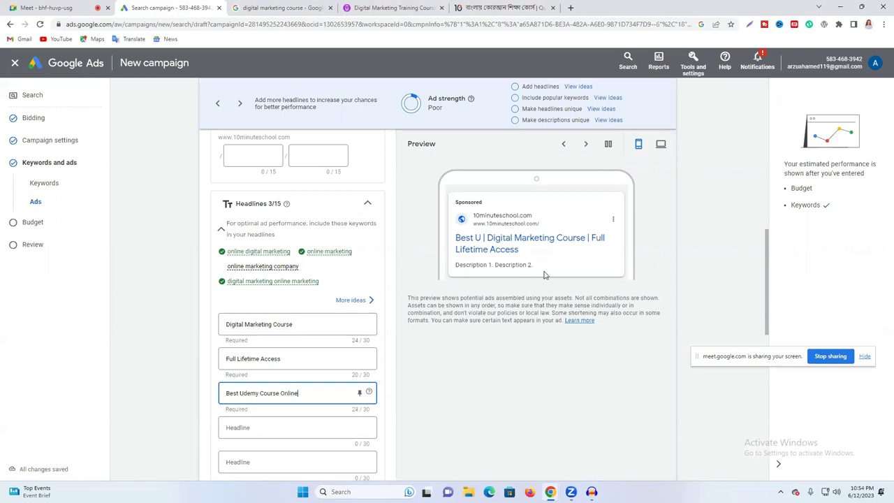
scroll(351, 371, "down", 1)
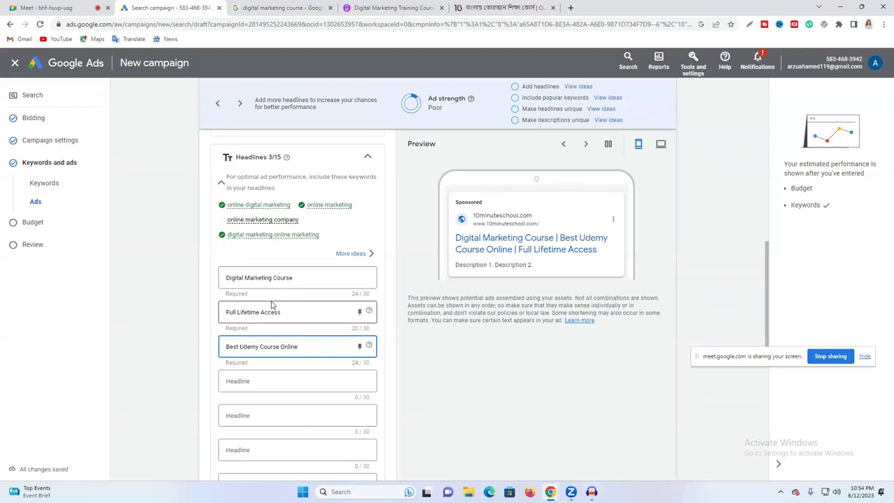
scroll(272, 304, "down", 2)
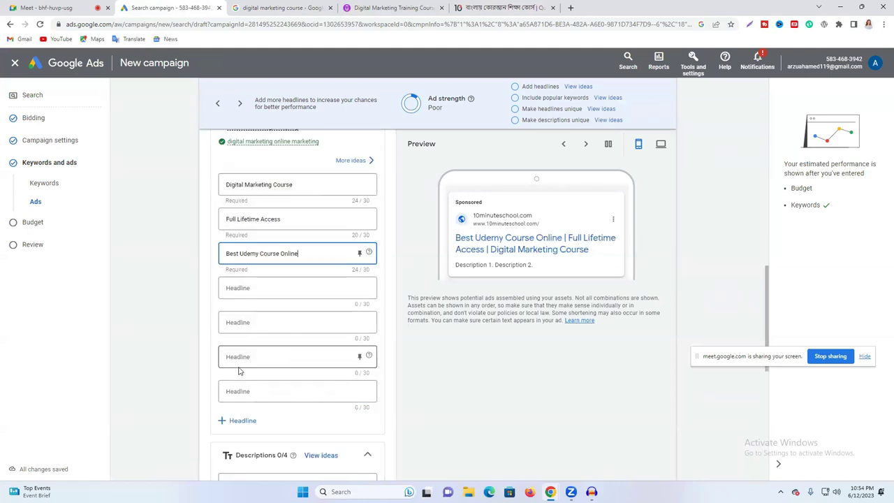
scroll(281, 373, "down", 2)
scroll(233, 379, "down", 1)
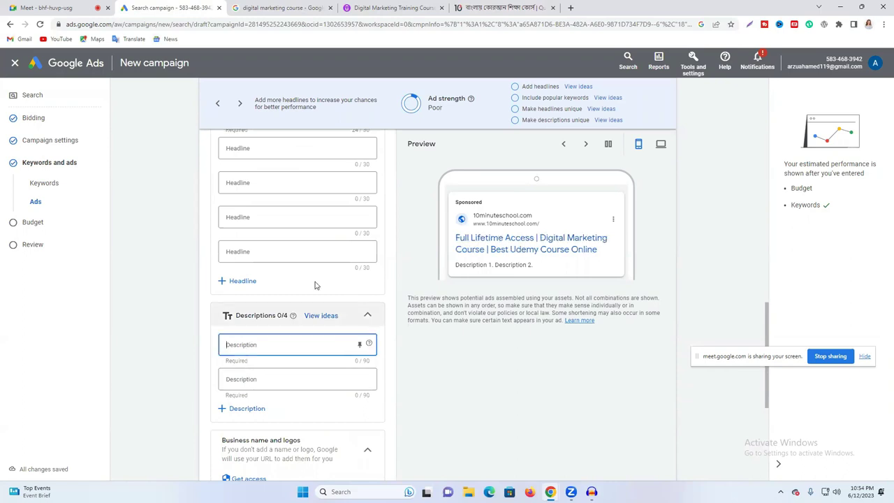
scroll(226, 259, "up", 3)
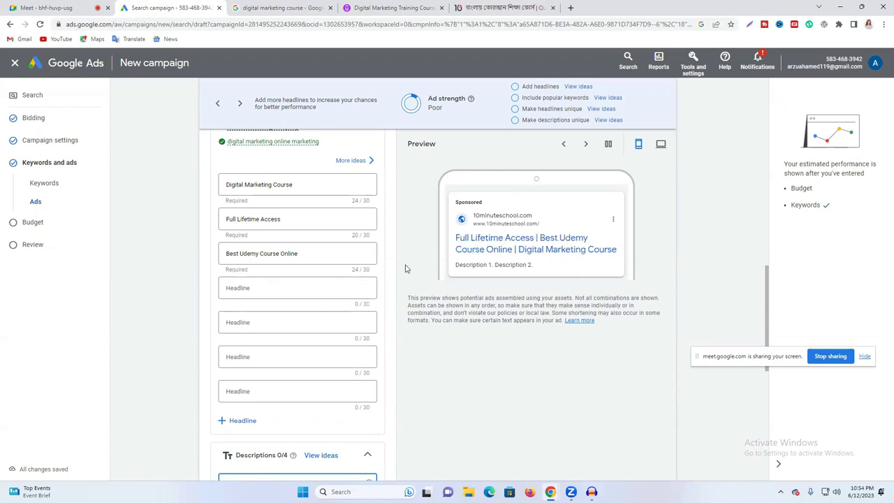
left_click(660, 145)
left_click(638, 145)
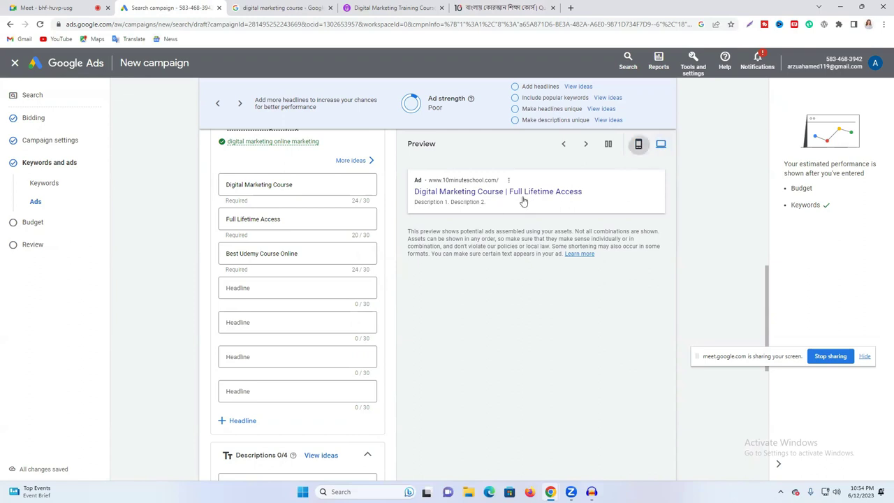
left_click(663, 145)
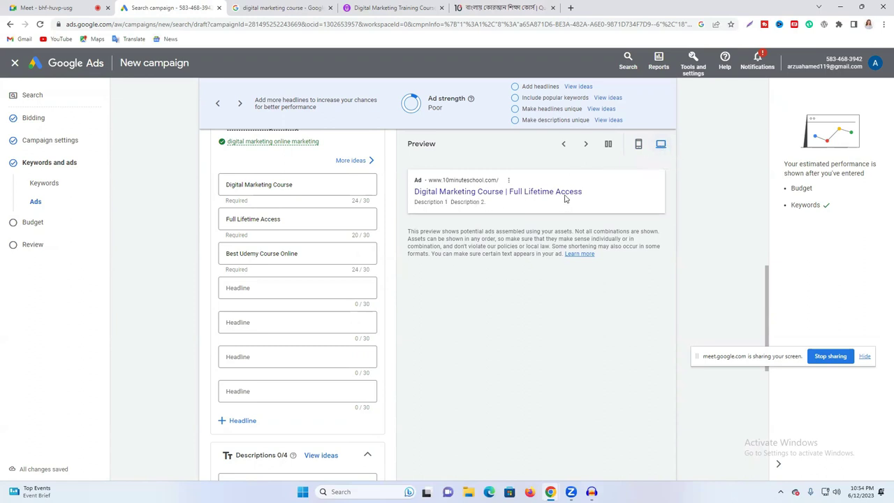
left_click(638, 144)
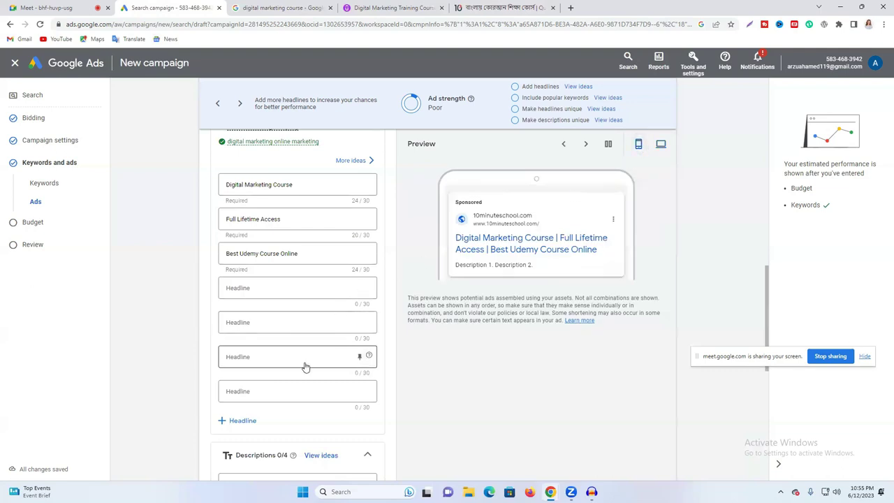
scroll(300, 377, "down", 2)
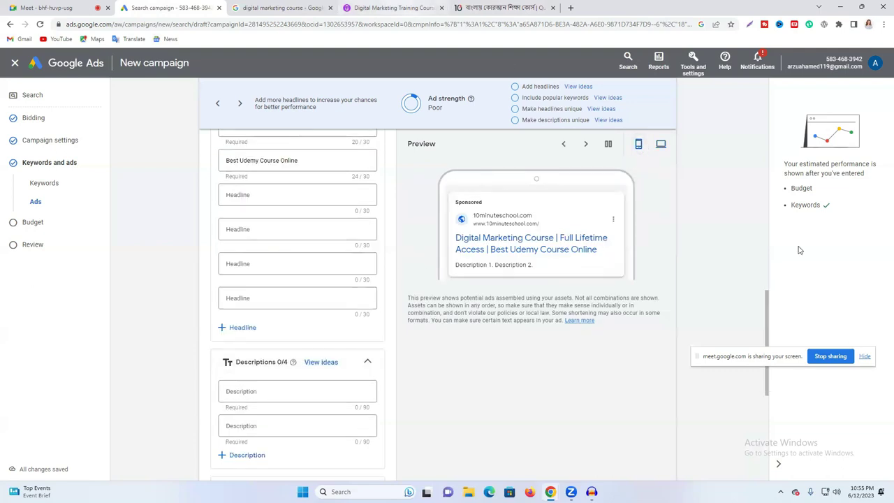
Paste the Monash ad's description as the first description, cutting the excess to fit 90 characters.
left_click(314, 8)
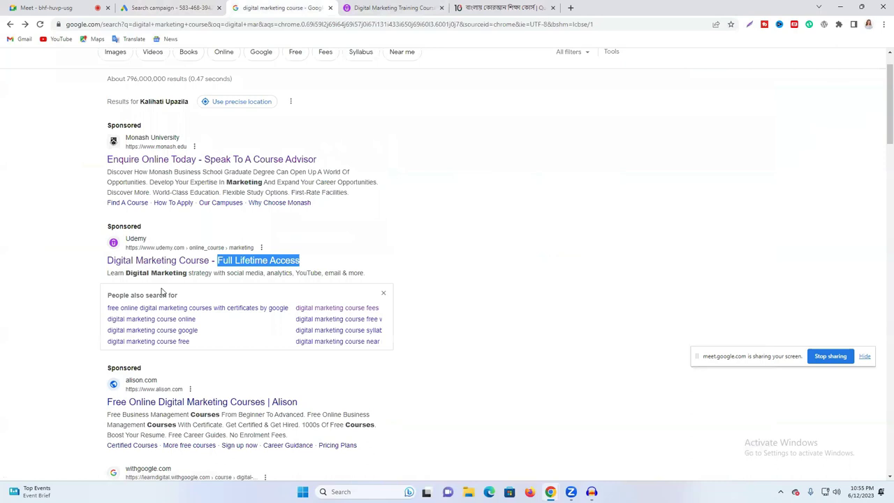
left_click(415, 262)
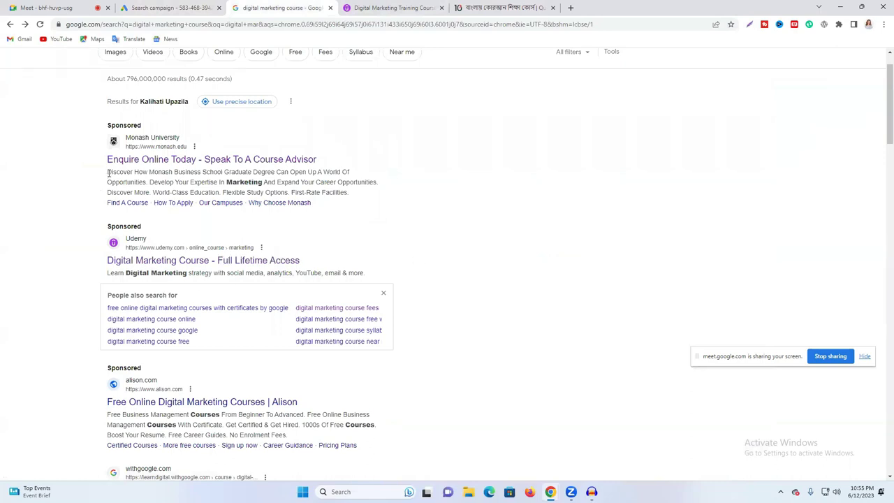
left_click_drag(108, 171, 351, 193)
right_click(320, 190)
left_click(339, 200)
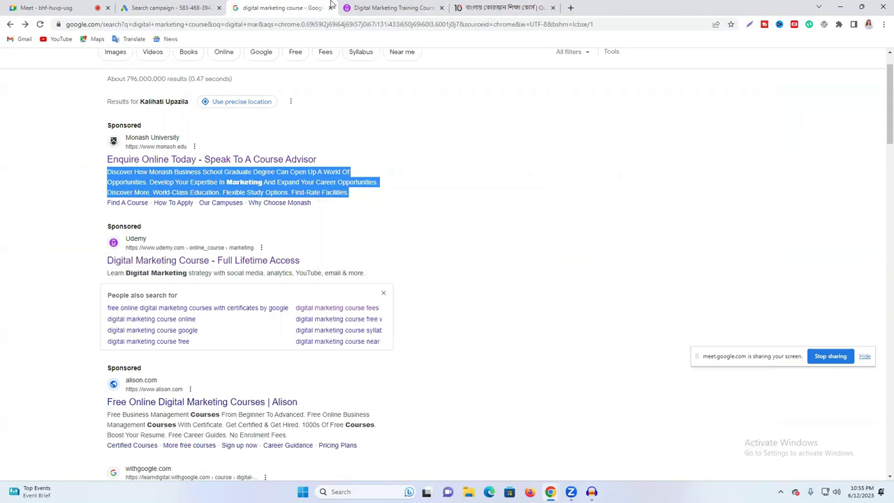
left_click(390, 8)
left_click(206, 8)
left_click(259, 391)
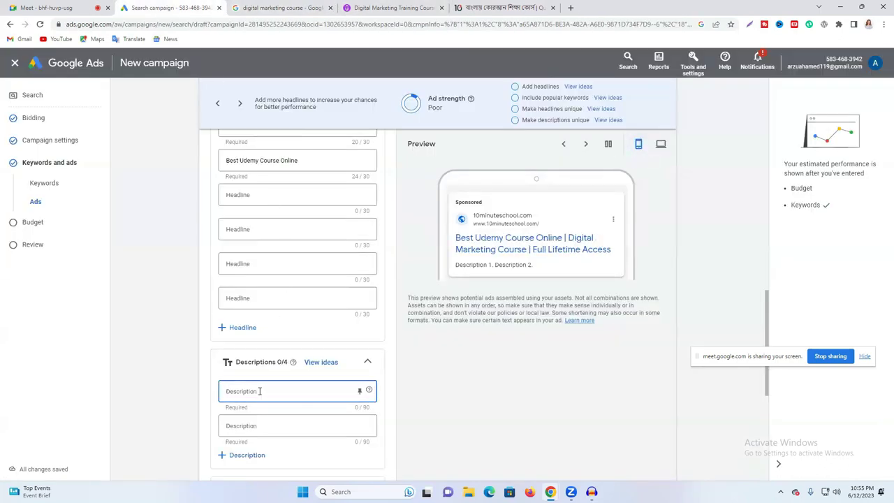
key("ctrl+v")
left_click_drag(264, 425, 264, 399)
right_click(264, 399)
left_click(302, 248)
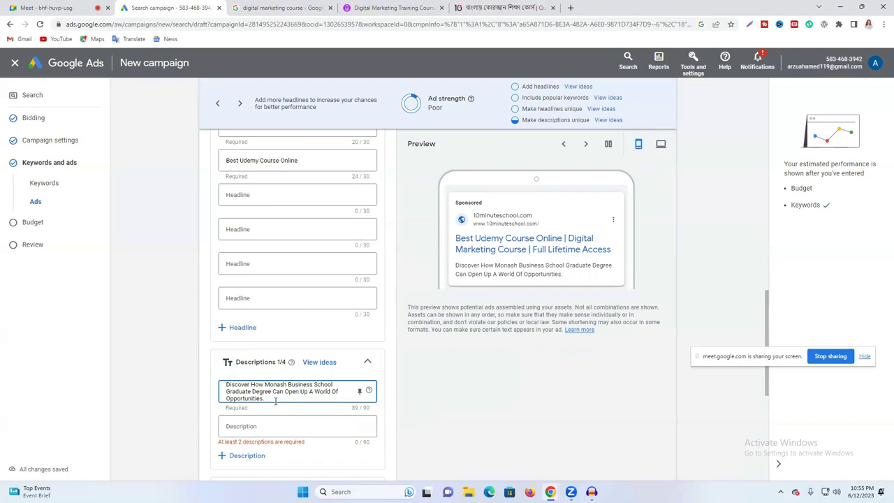
Replace the first description with the copied Udemy ad description.
scroll(275, 402, "down", 2)
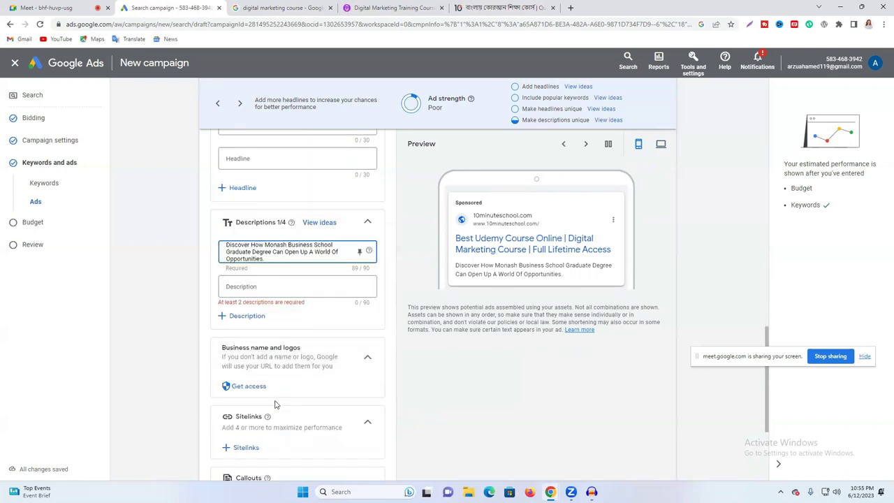
right_click(263, 287)
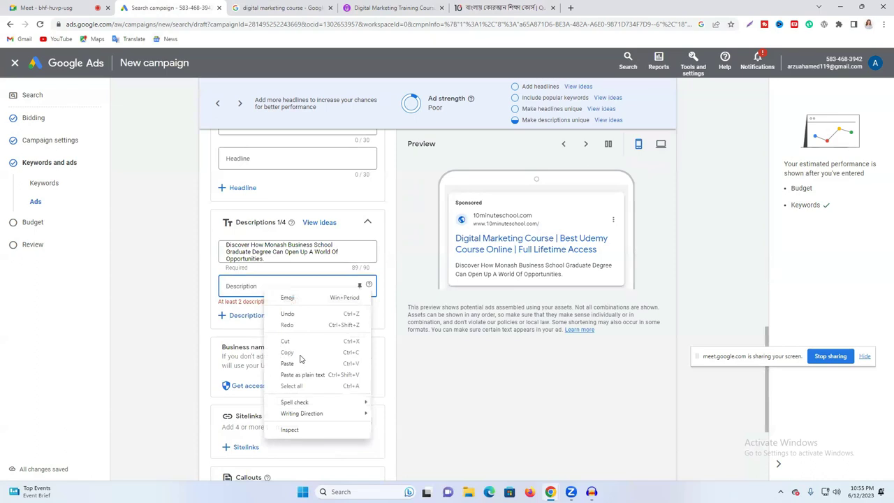
left_click(315, 6)
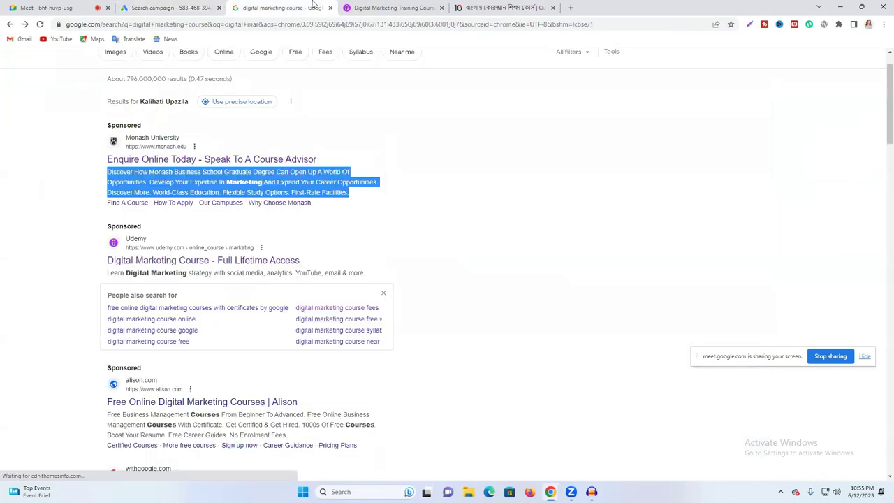
left_click(441, 228)
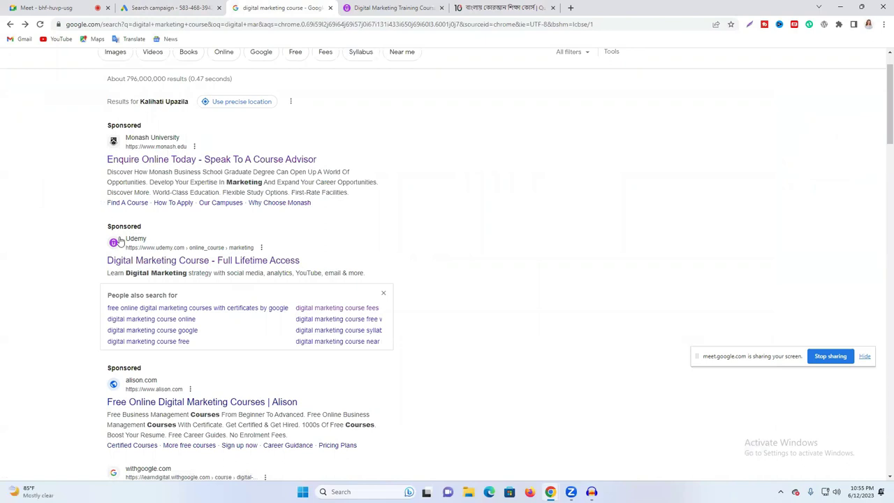
left_click_drag(104, 278, 354, 270)
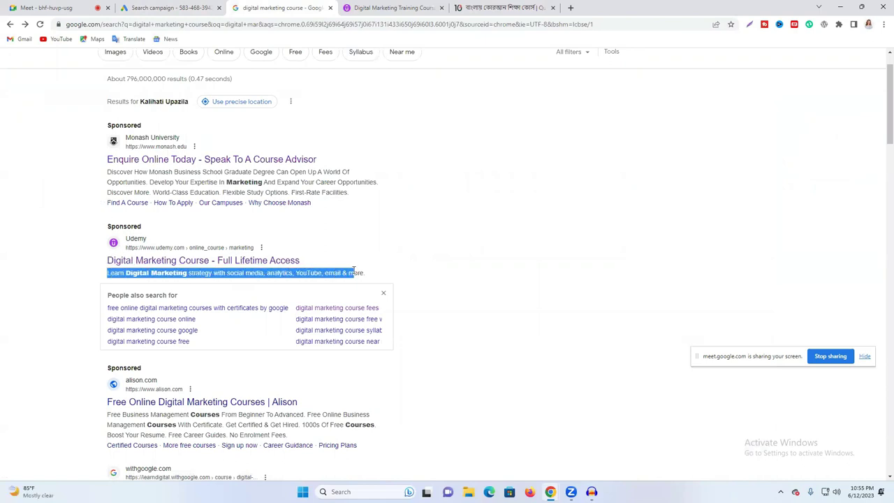
right_click(349, 273)
left_click(399, 285)
left_click(391, 8)
left_click(168, 8)
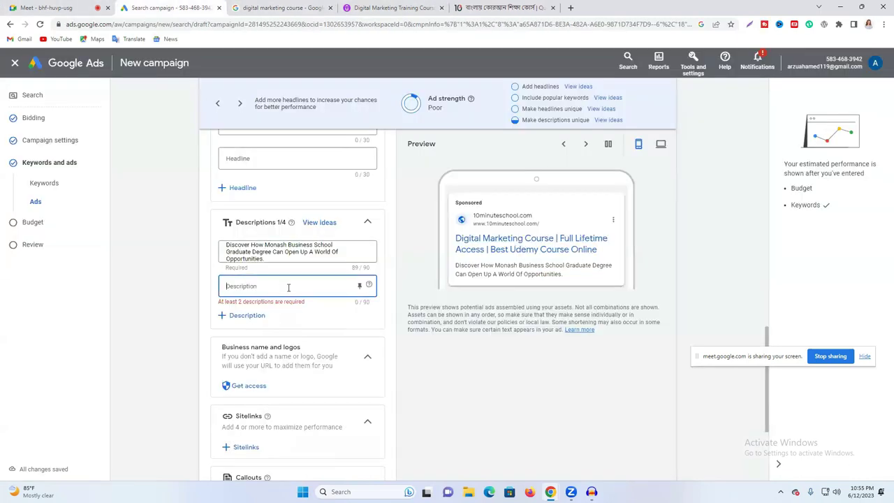
triple_click(258, 257)
key("ctrl+v")
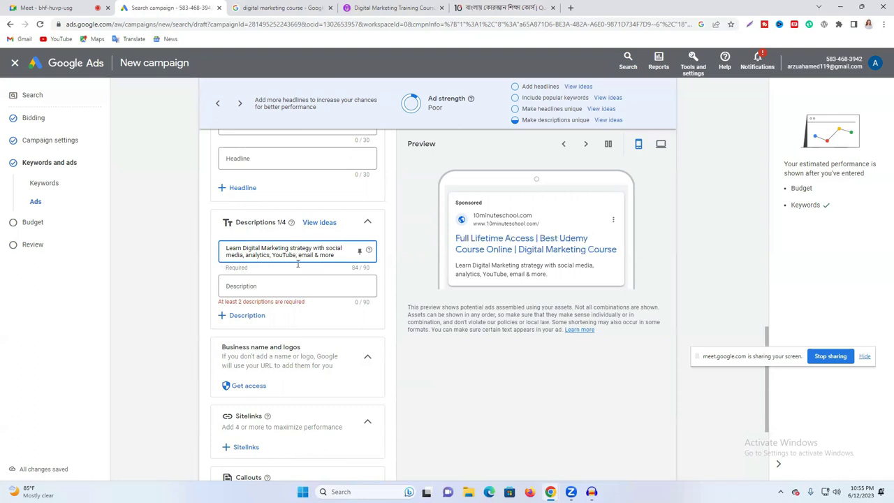
Copy the Alison ad's description from the search results into the second description.
left_click(499, 7)
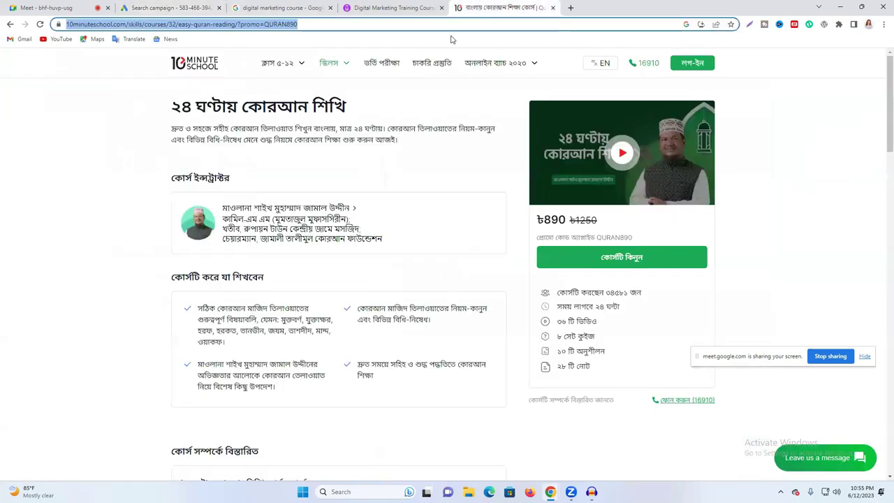
triple_click(210, 138)
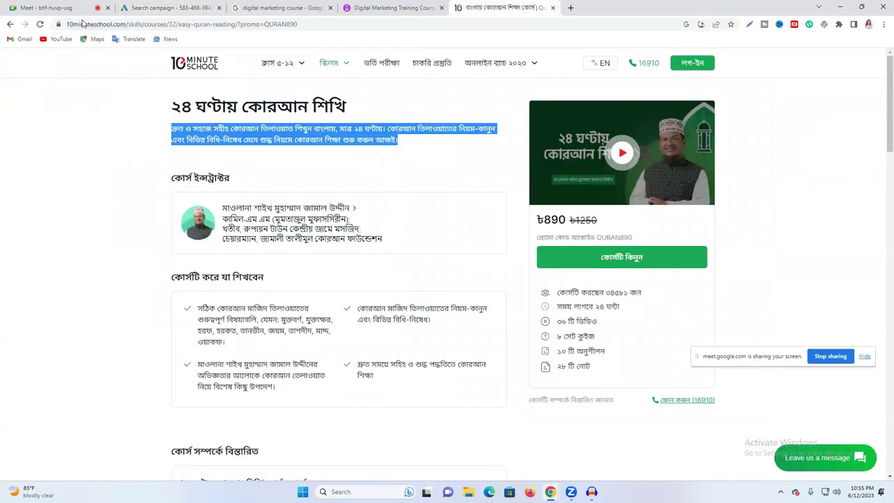
left_click(171, 8)
left_click(301, 5)
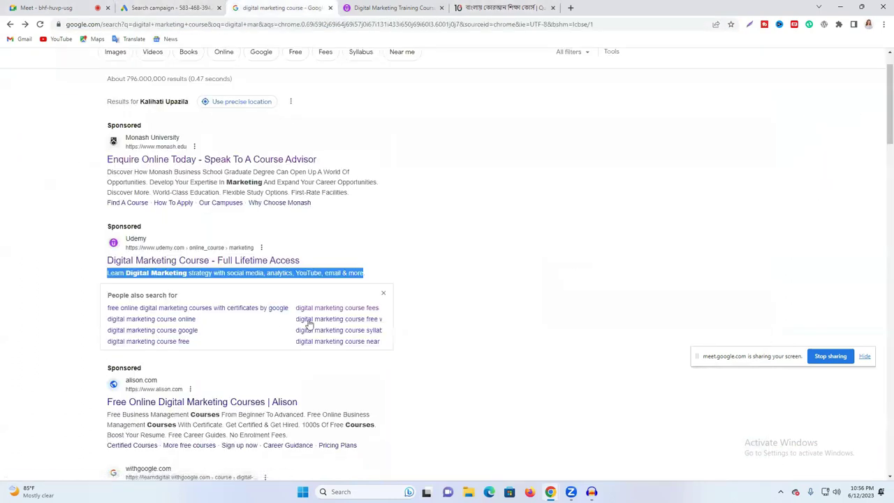
scroll(307, 325, "down", 3)
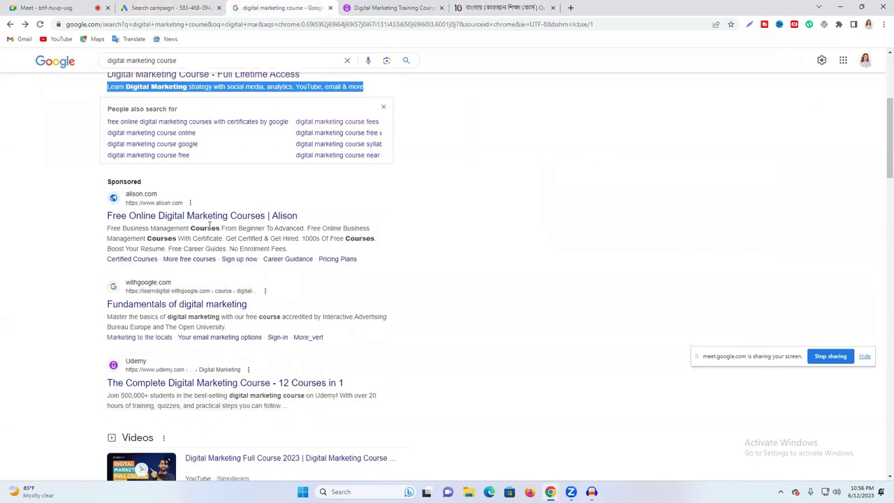
scroll(208, 227, "up", 2)
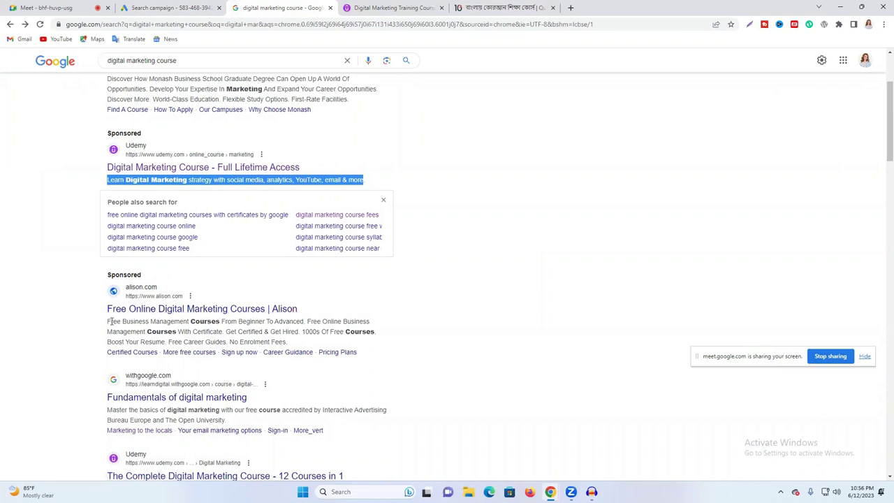
left_click_drag(108, 321, 375, 338)
right_click(338, 327)
left_click(371, 339)
left_click(139, 7)
left_click(277, 288)
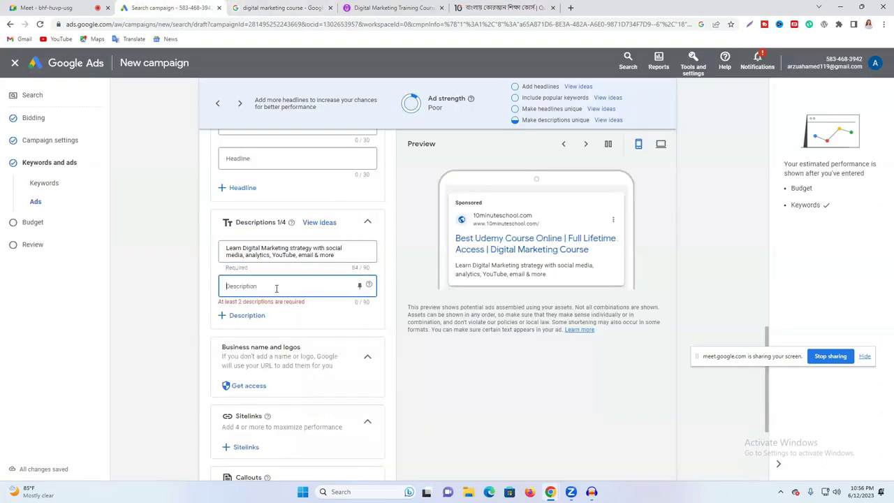
key("ctrl+v")
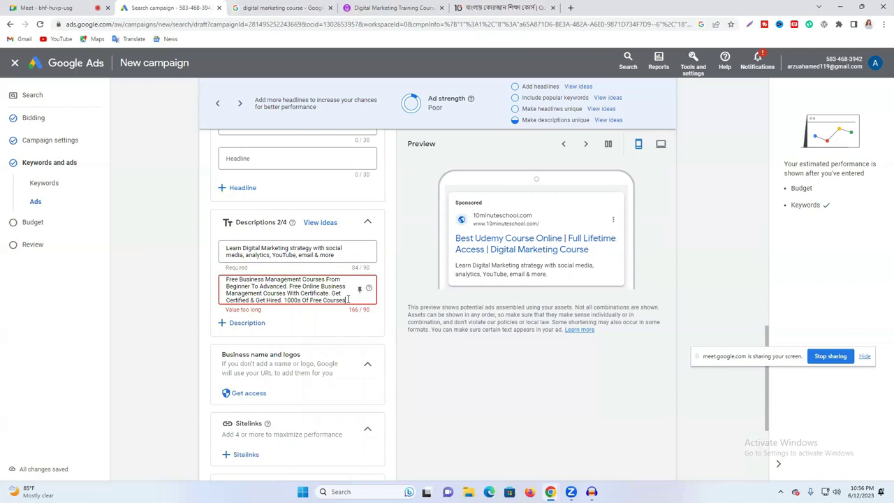
Trim the second description under 90 characters by deleting extra words and sentences.
mouse_move(345, 300)
left_mouse_down()
mouse_move(308, 300)
mouse_move(293, 294)
mouse_move(298, 286)
mouse_move(284, 300)
mouse_move(332, 293)
left_mouse_up()
key("BackSpace")
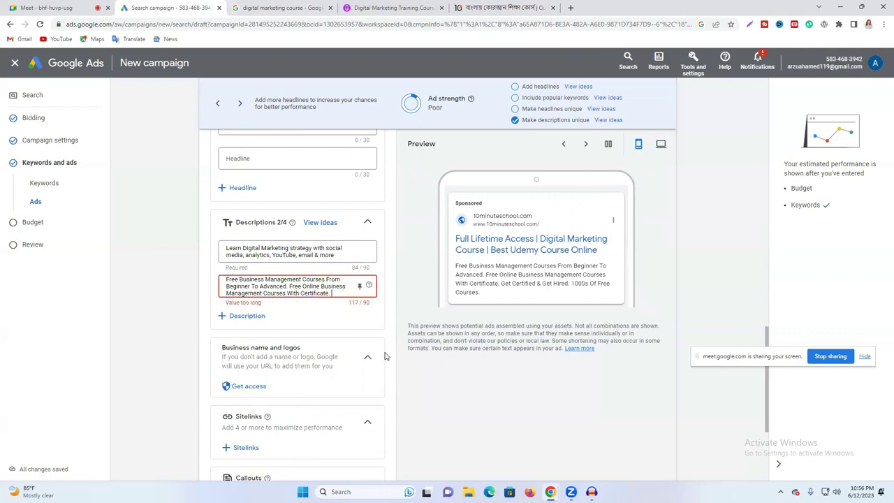
double_click(251, 279)
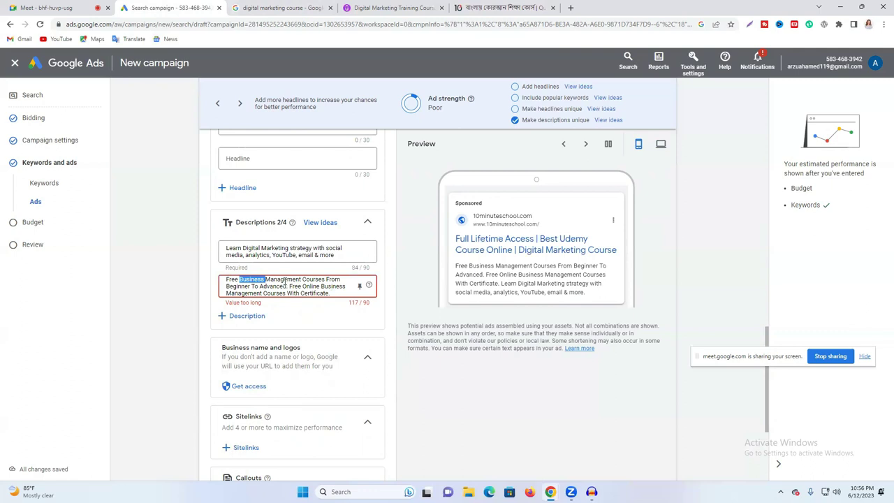
key("BackSpace")
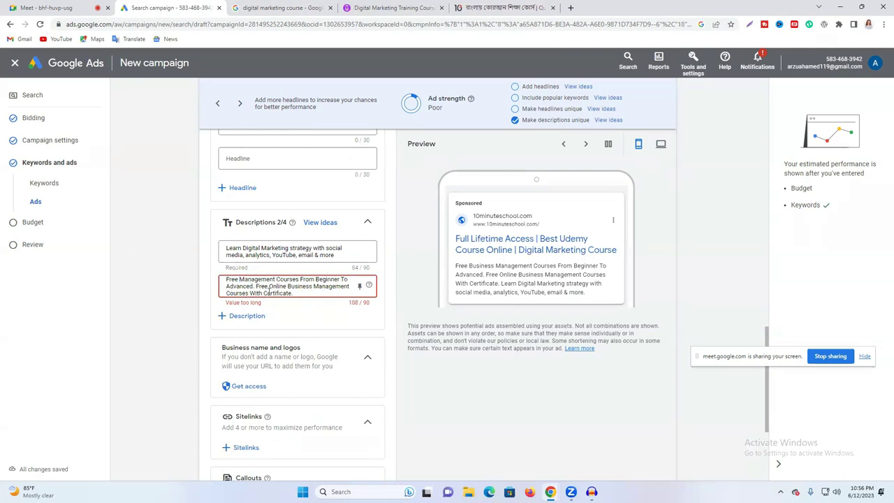
double_click(258, 279)
key("BackSpace")
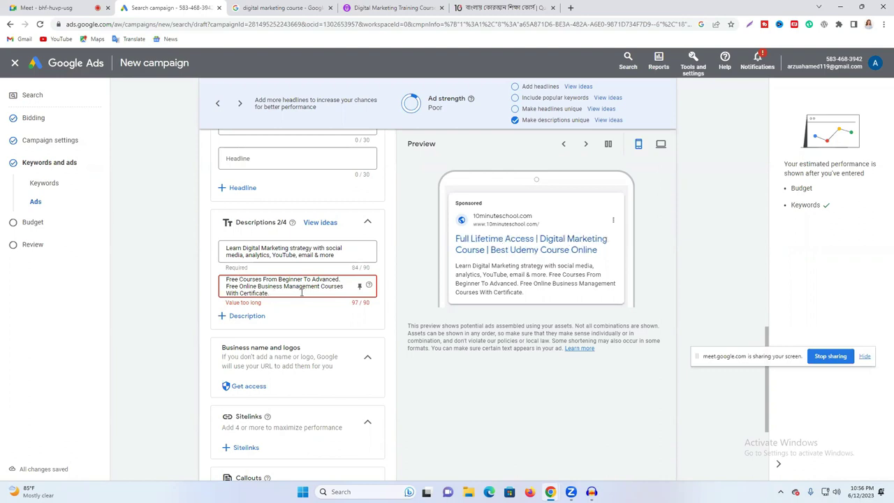
left_click_drag(344, 279, 226, 282)
key("BackSpace")
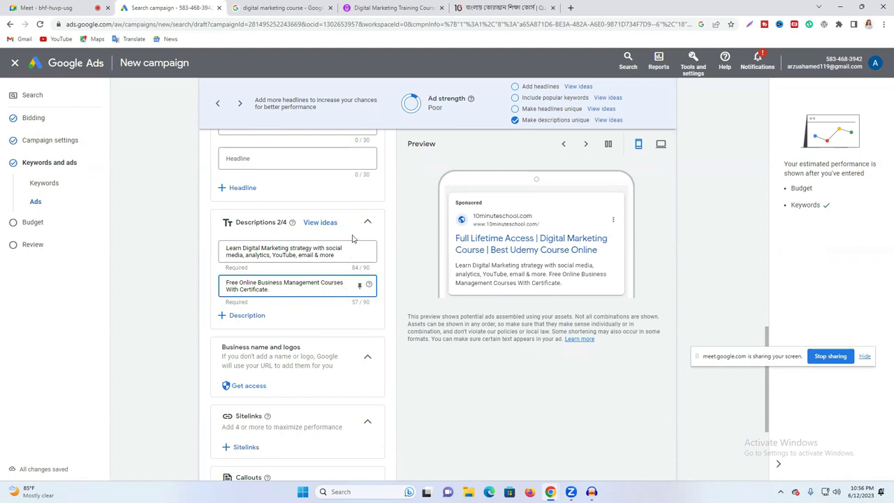
Review the Digital Marketing Course and Full Lifetime Access headlines and the first description.
scroll(354, 238, "up", 6)
scroll(366, 306, "up", 1)
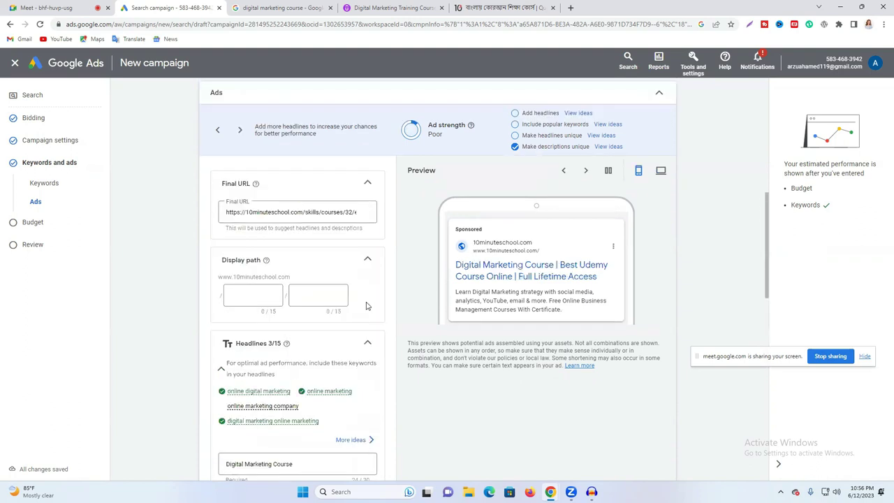
scroll(365, 301, "down", 3)
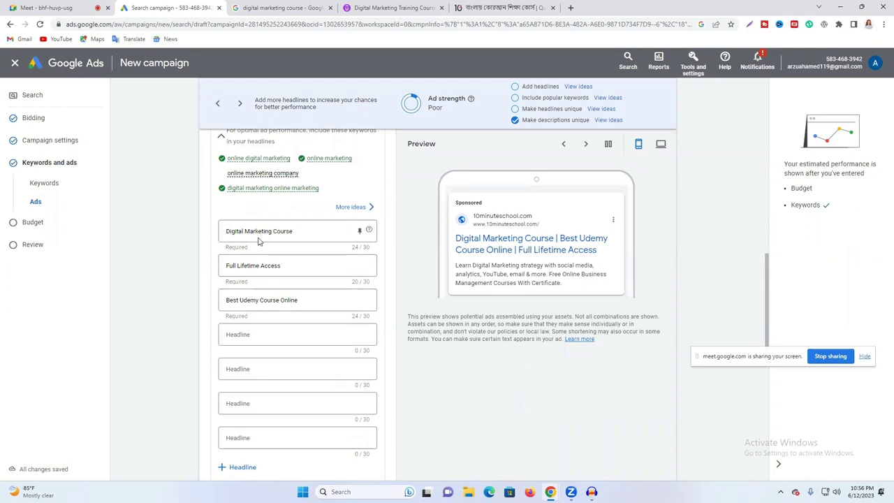
left_click(364, 246)
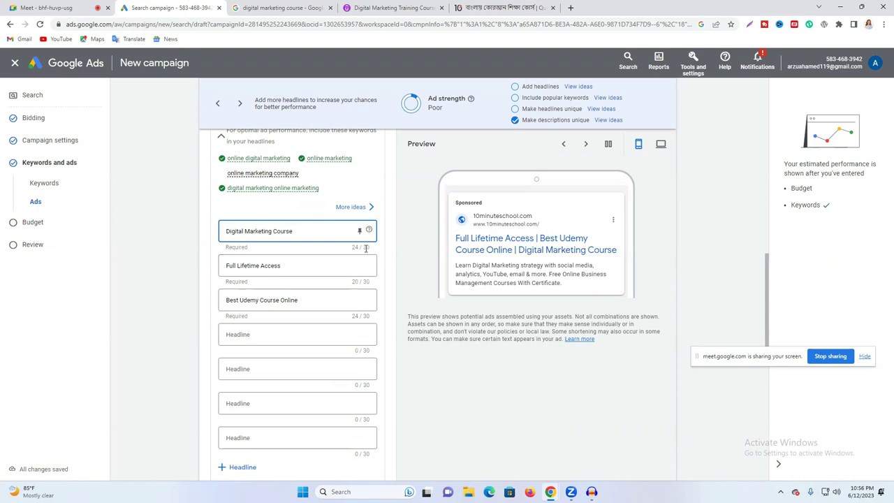
left_click(328, 266)
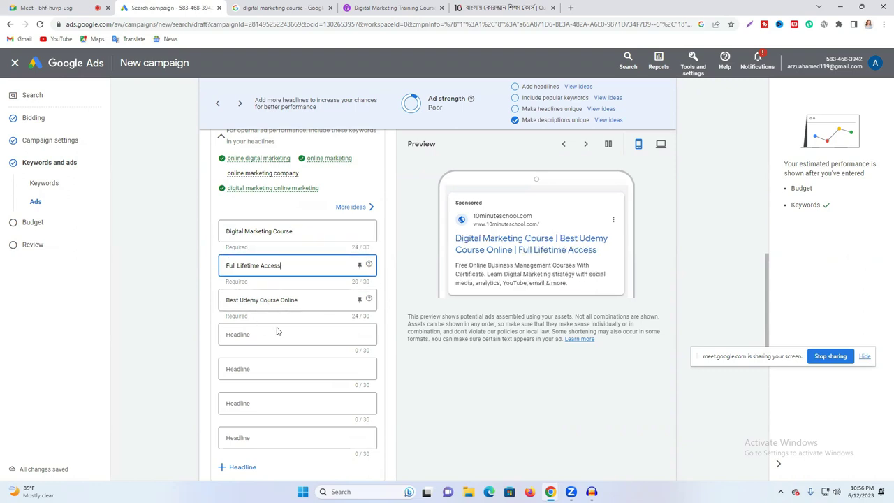
scroll(277, 329, "down", 3)
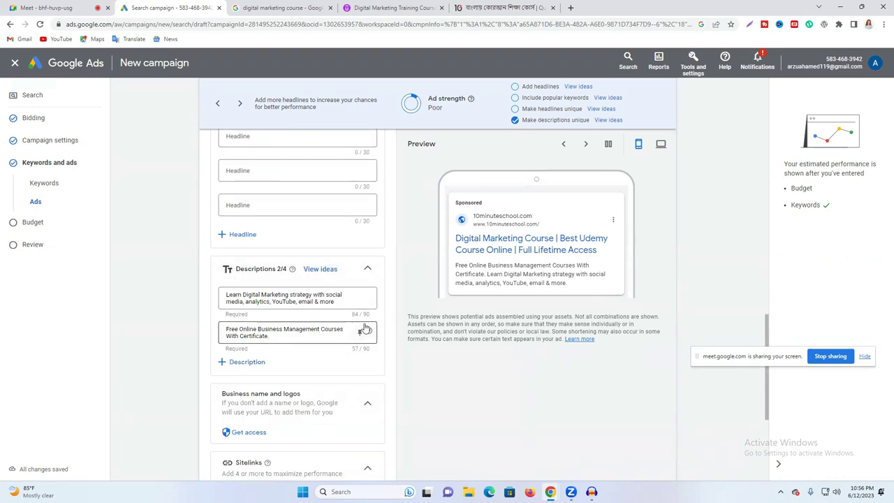
left_click(365, 314)
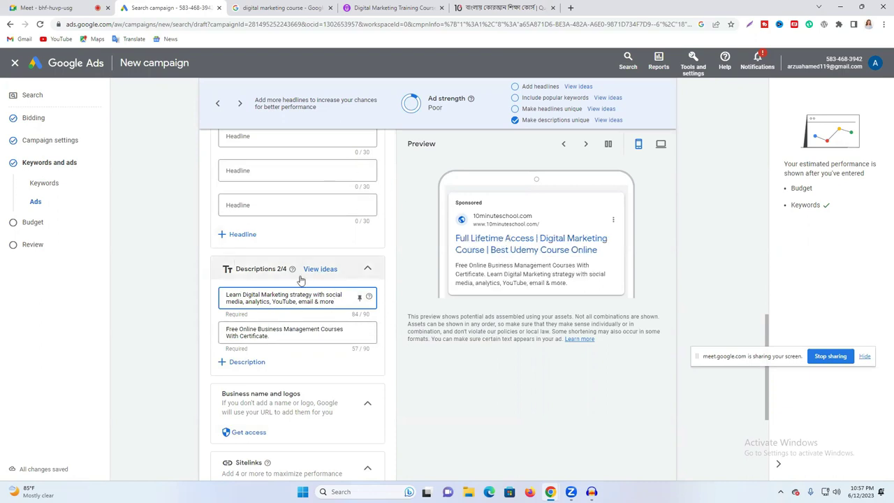
Glance at the other browser tabs, then switch the ad preview to desktop layout.
left_click(70, 8)
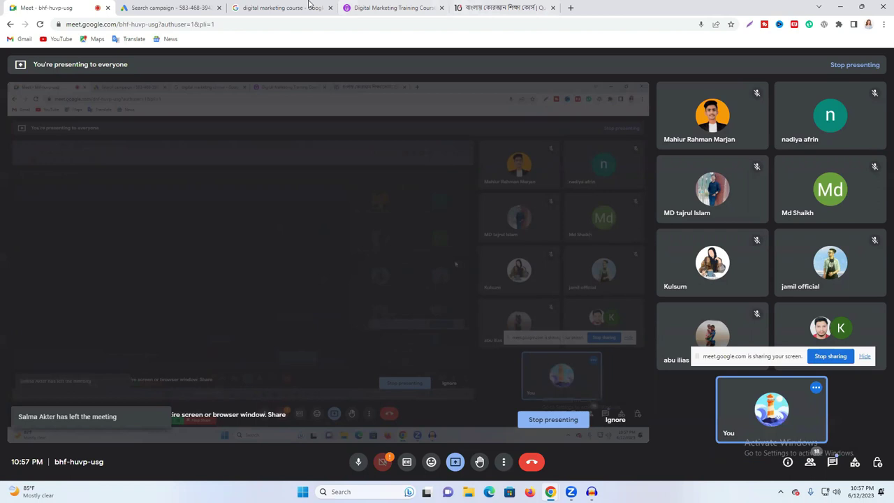
left_click(276, 8)
left_click(398, 6)
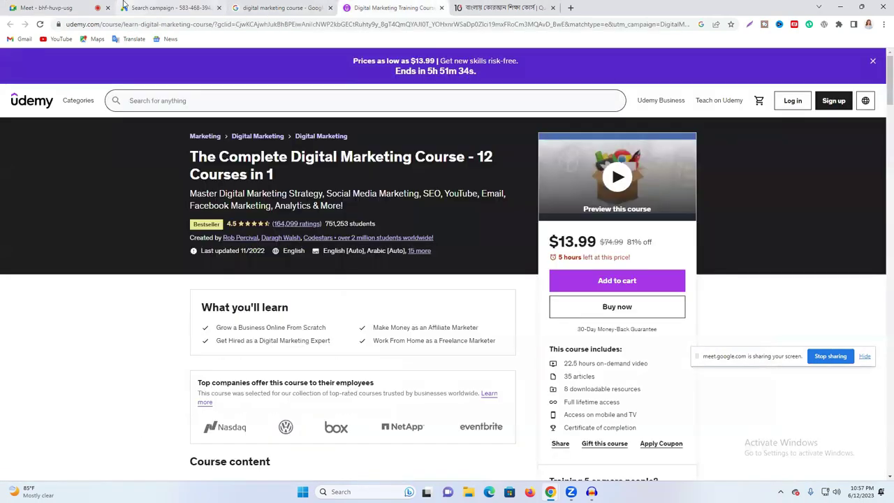
left_click(155, 8)
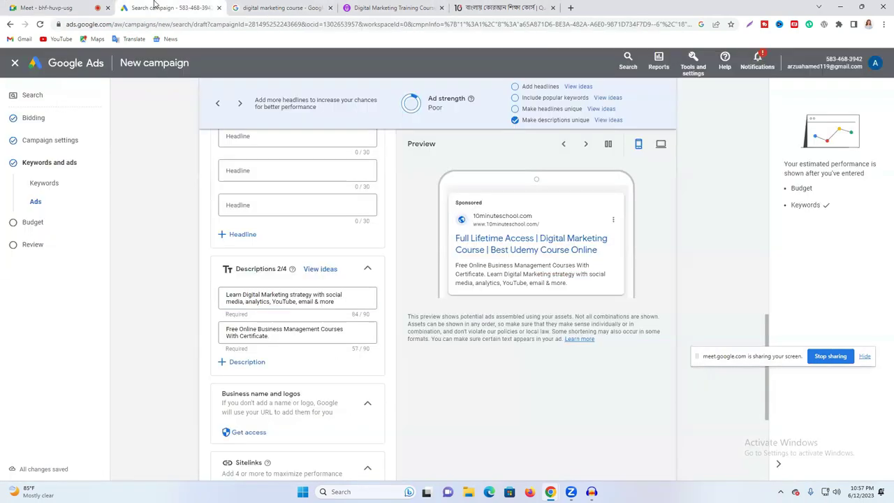
left_click(179, 325)
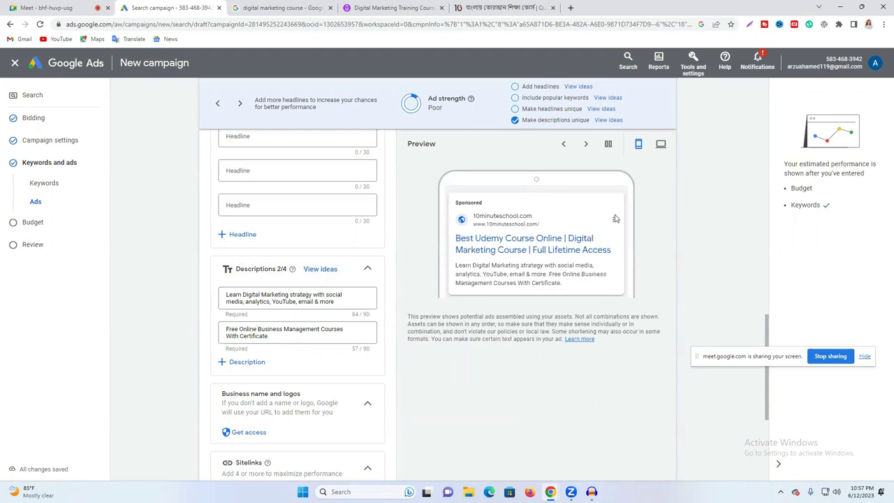
left_click(661, 144)
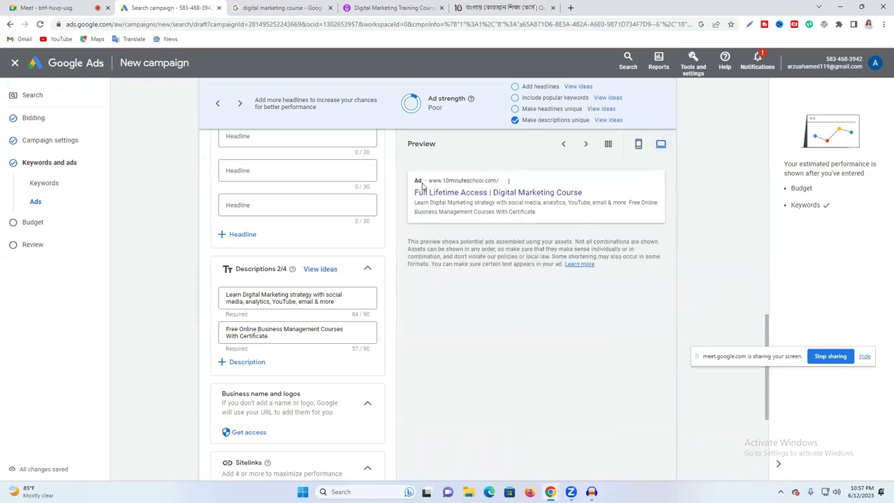
left_click_drag(413, 180, 432, 182)
left_click(509, 317)
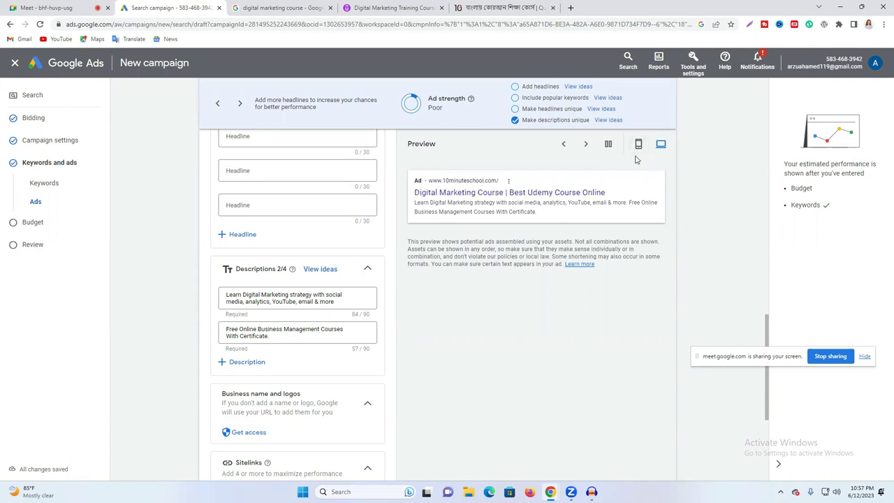
scroll(283, 249, "up", 3)
Copy the Udemy course page URL and paste it as the ad's Final URL.
left_click(380, 7)
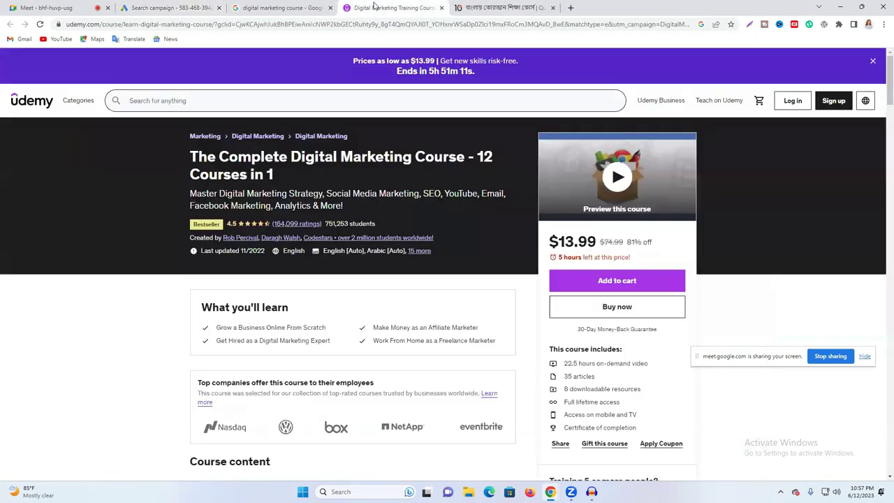
left_click(164, 24)
right_click(164, 25)
left_click(200, 79)
left_click(171, 7)
scroll(286, 261, "up", 10)
left_click(264, 351)
key("ctrl+a")
key("ctrl+v")
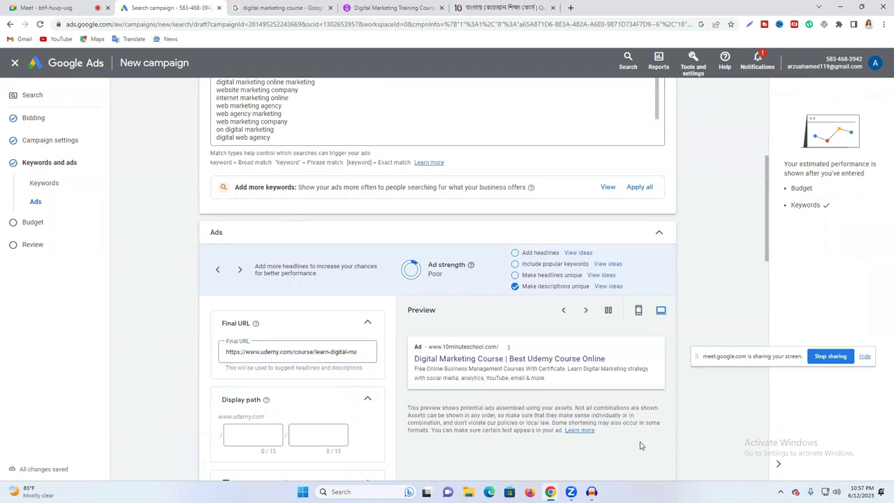
Switch the ad preview back to mobile and scroll through the ad editor.
scroll(640, 444, "down", 1)
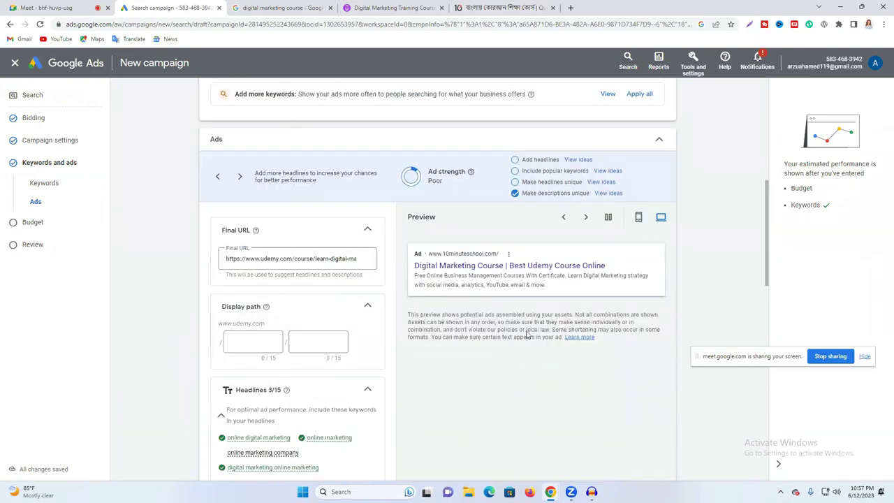
left_click(638, 217)
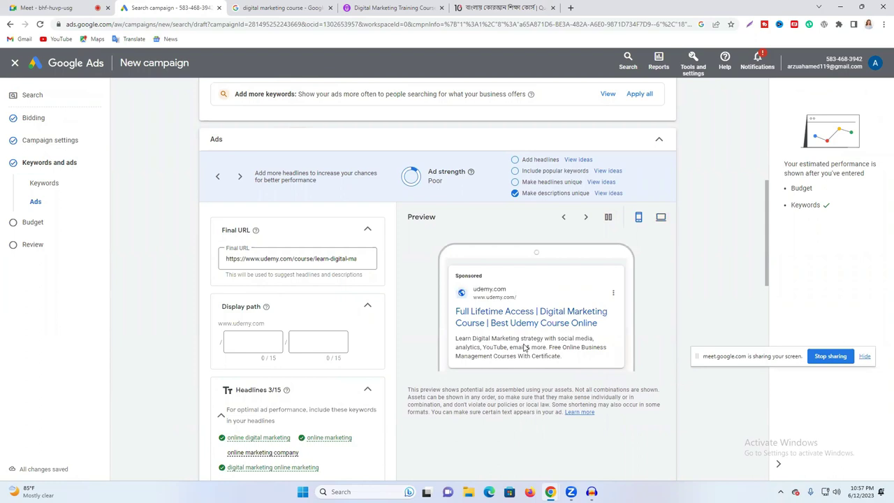
scroll(475, 305, "down", 3)
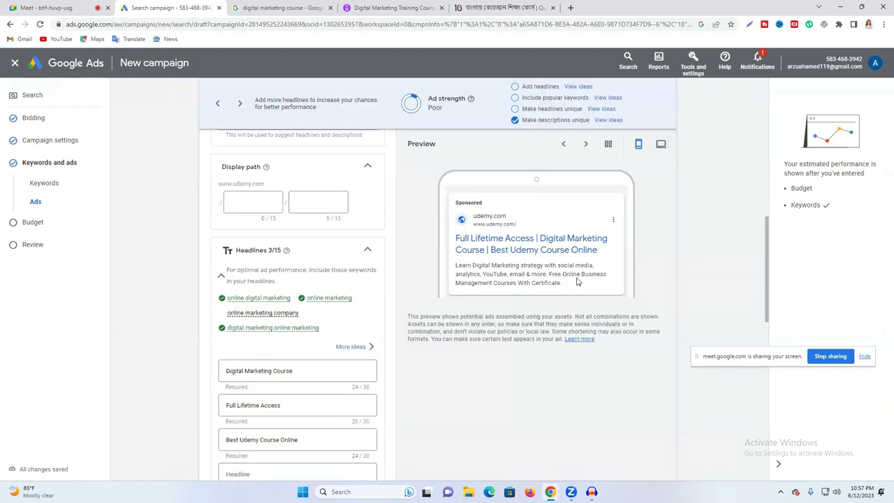
scroll(279, 321, "down", 3)
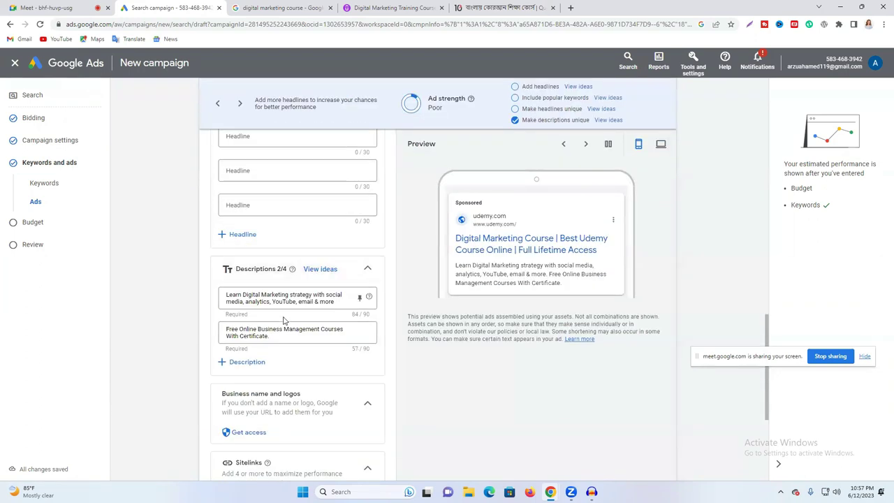
scroll(263, 326, "down", 1)
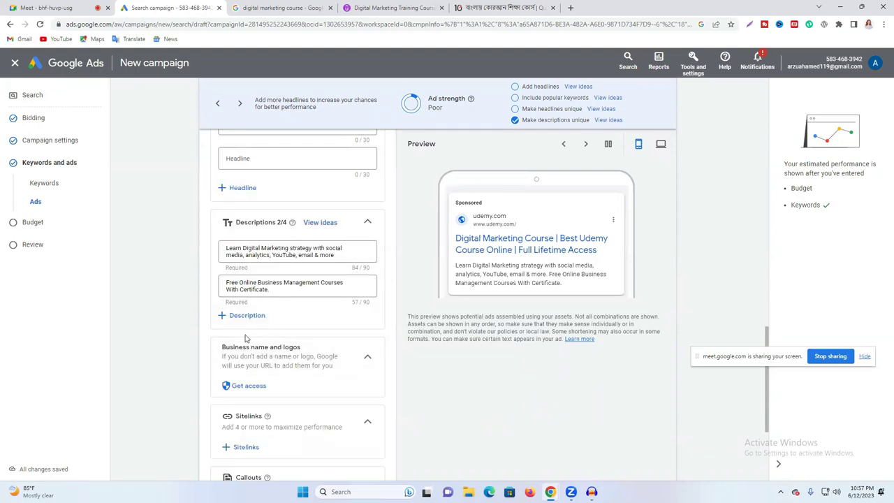
scroll(270, 351, "down", 1)
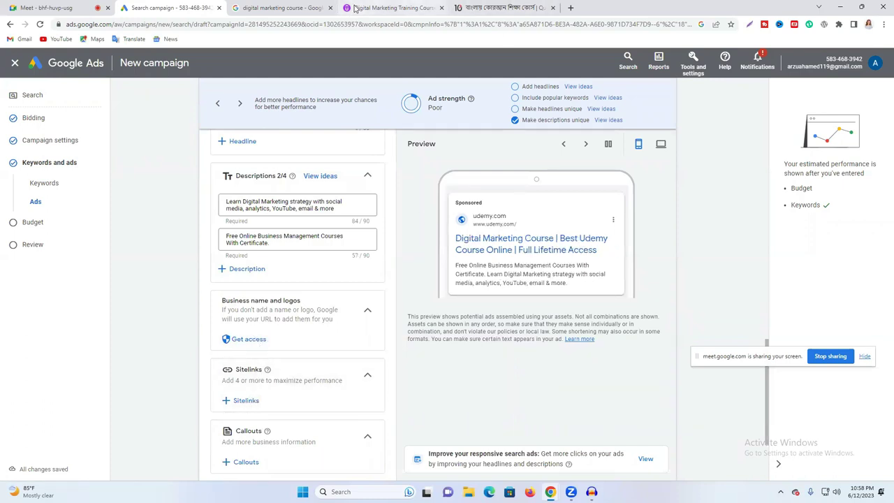
Go back to the digital marketing course results and look over the People also search for suggestions.
left_click(570, 7)
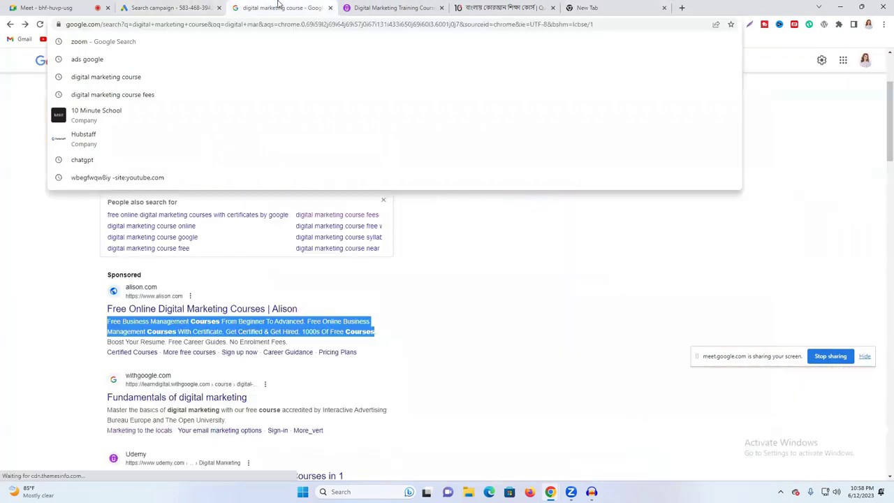
left_click(275, 7)
scroll(573, 286, "down", 7)
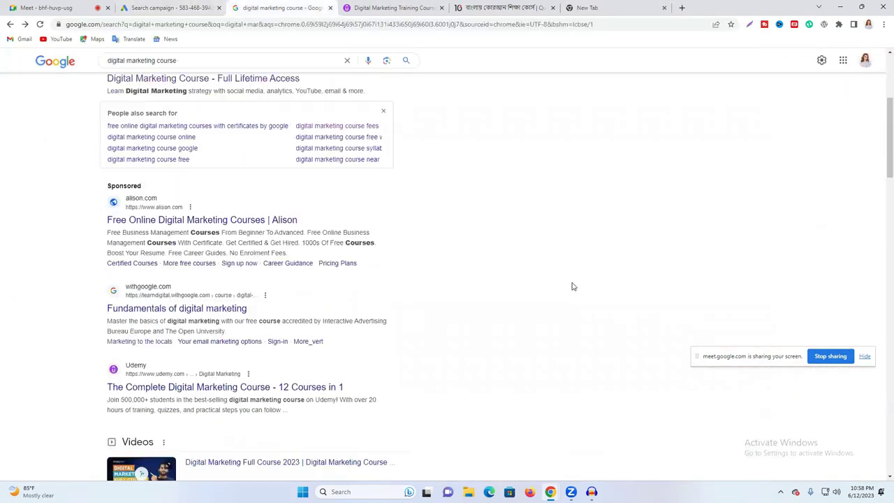
scroll(573, 286, "down", 12)
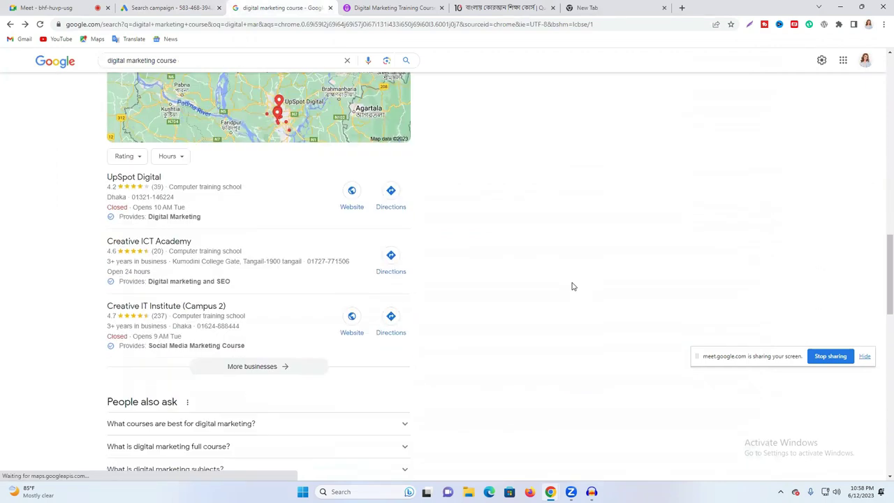
scroll(572, 286, "down", 6)
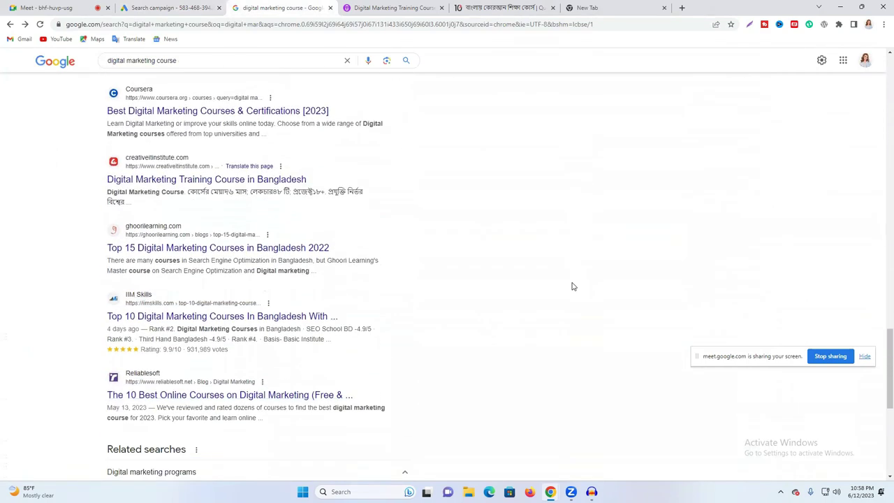
scroll(265, 342, "up", 18)
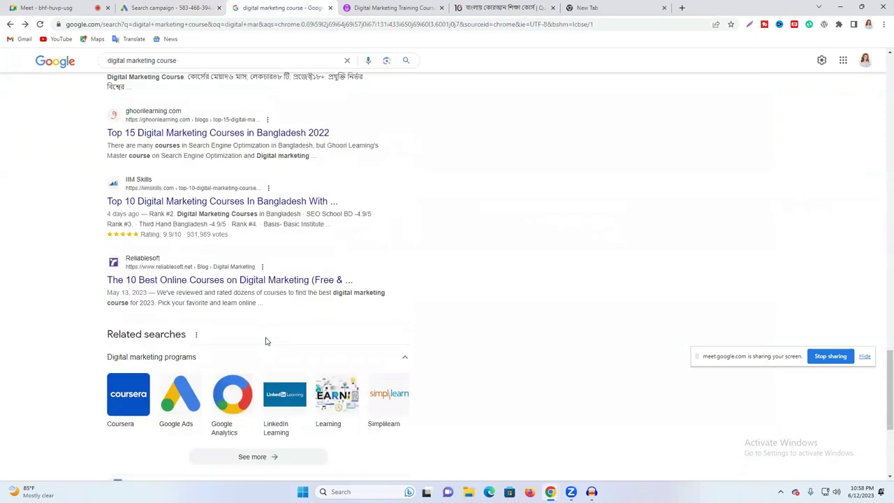
scroll(265, 340, "up", 8)
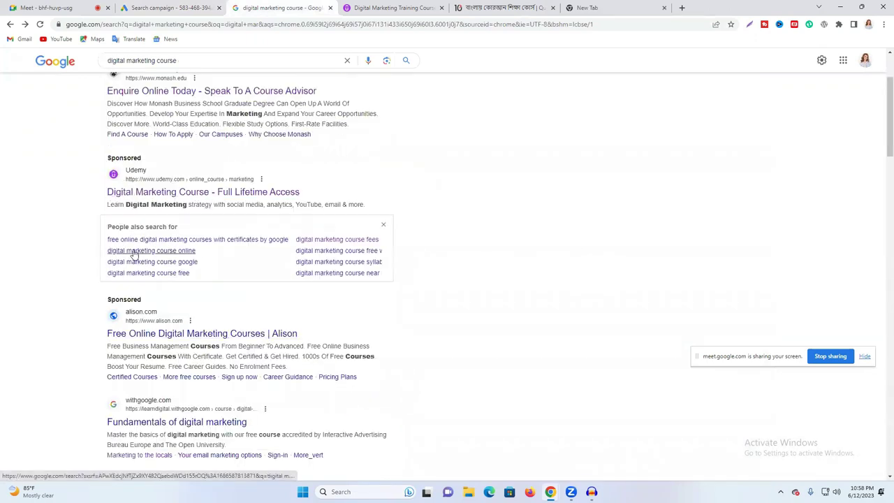
left_click_drag(97, 231, 396, 240)
left_click(441, 243)
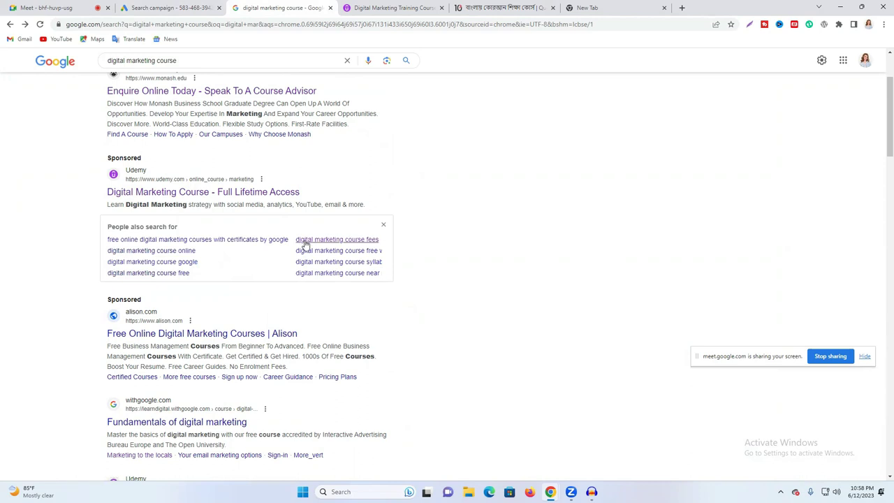
scroll(316, 243, "up", 3)
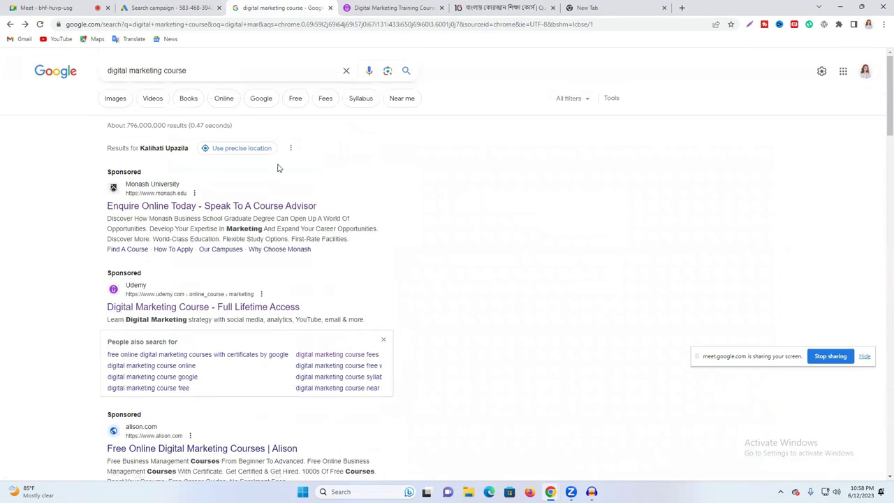
Search Google for 'site link sample' in place of the current query.
triple_click(200, 67)
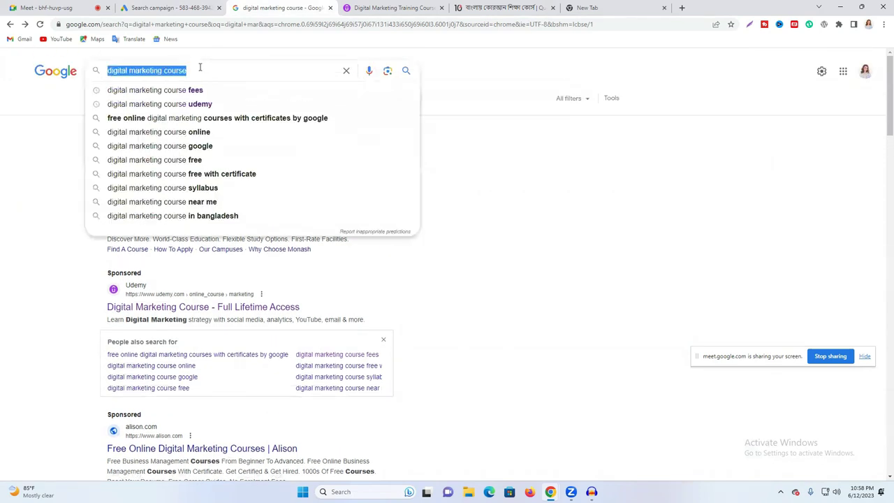
type("site ")
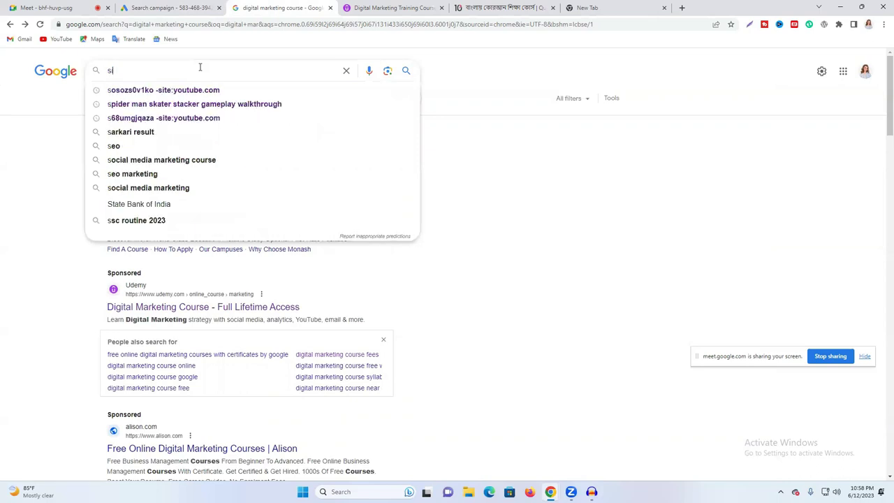
type("lin")
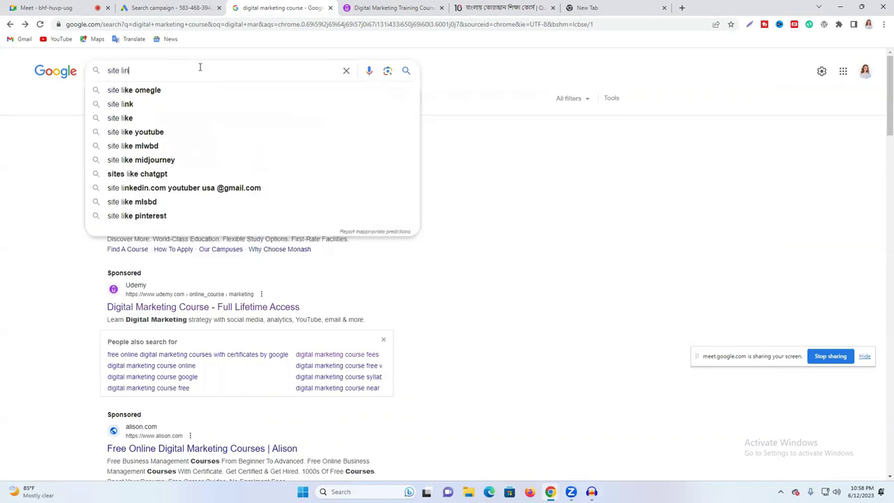
type("k sam")
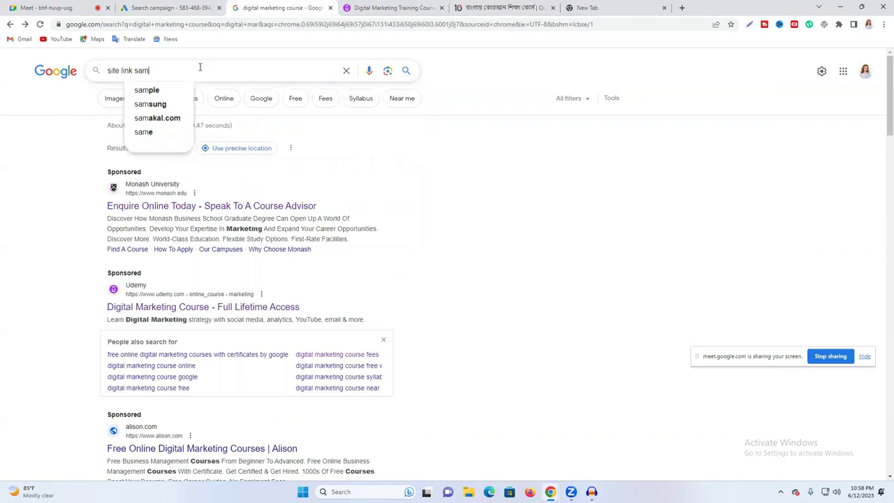
type("ple")
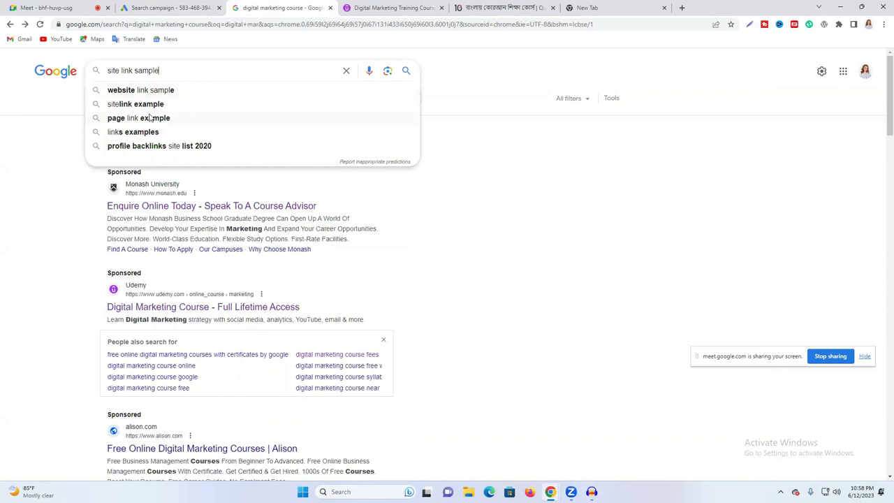
key("Return")
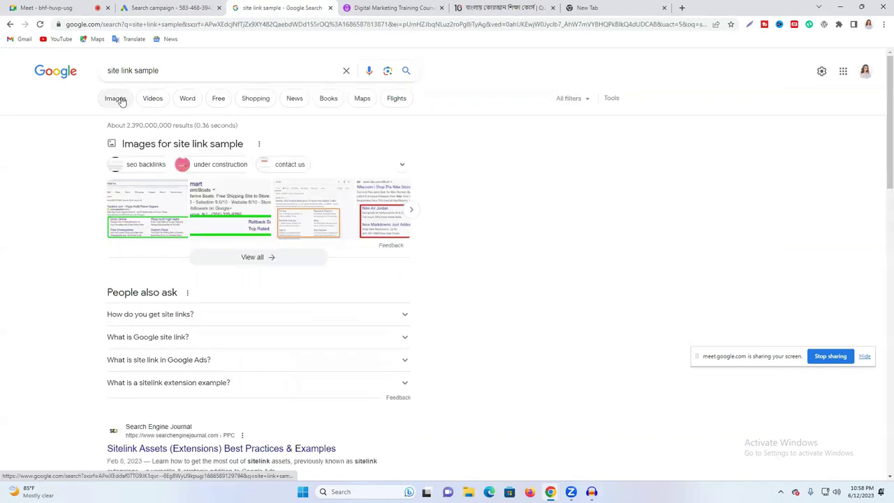
View the Pizza Hut and Ahrefs sitelink example images, then return to the Google Ads campaign.
left_click(144, 234)
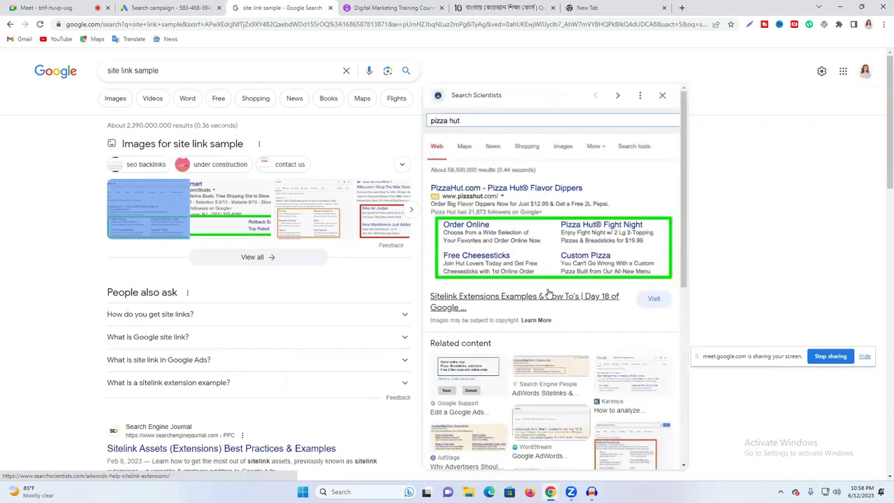
scroll(530, 244, "down", 1)
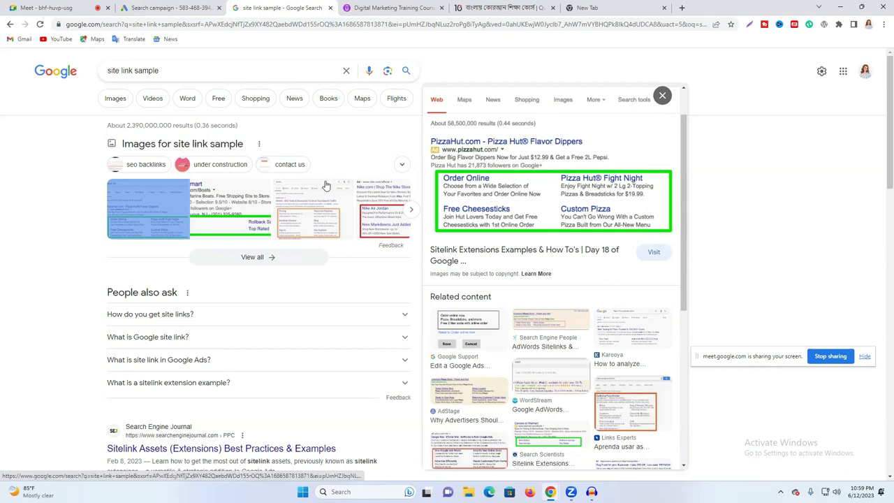
left_click(305, 207)
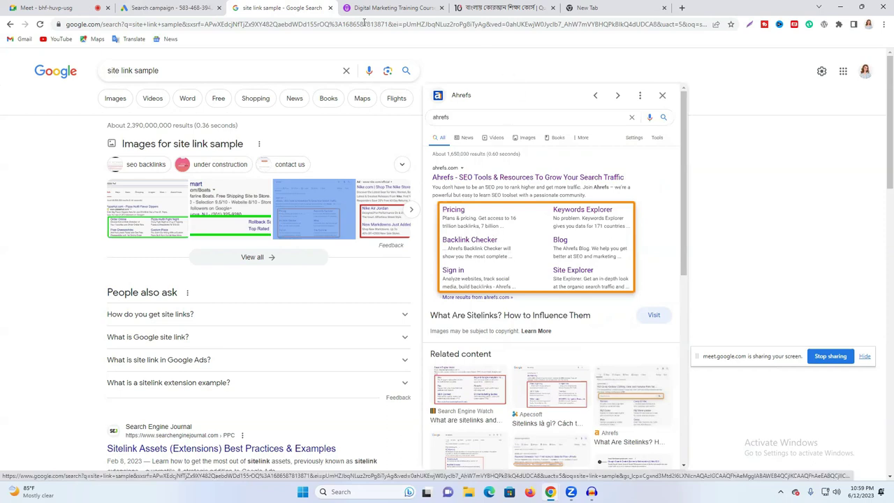
left_click(171, 7)
scroll(284, 342, "down", 3)
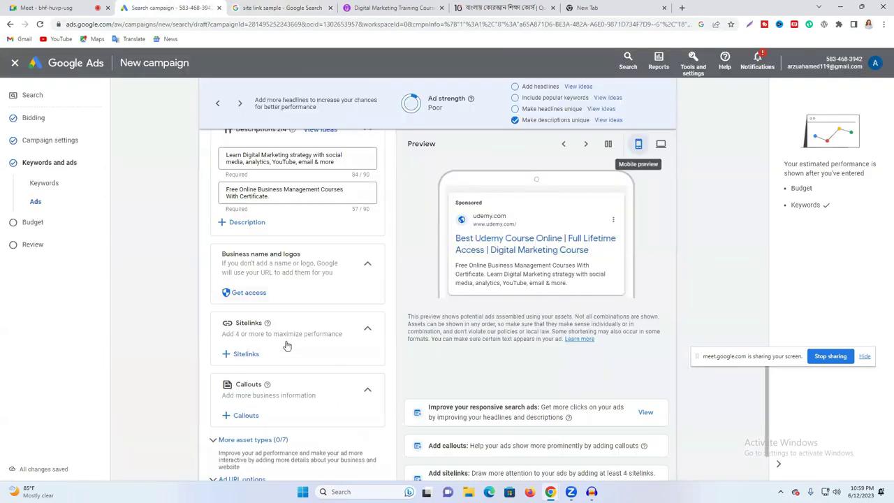
left_click(243, 264)
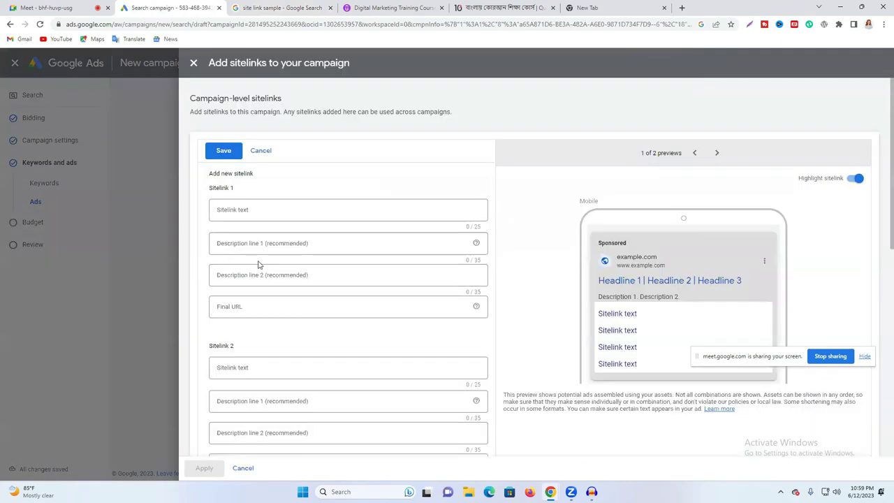
scroll(626, 327, "down", 1)
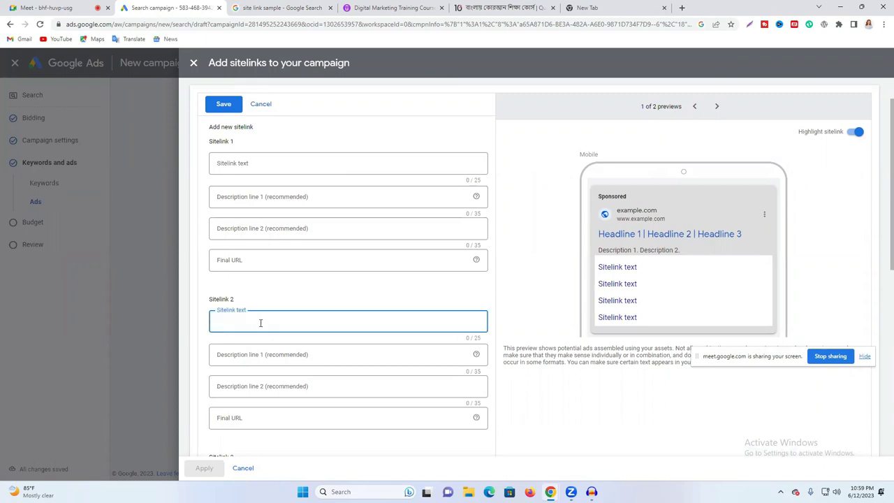
left_click(250, 354)
left_click(239, 417)
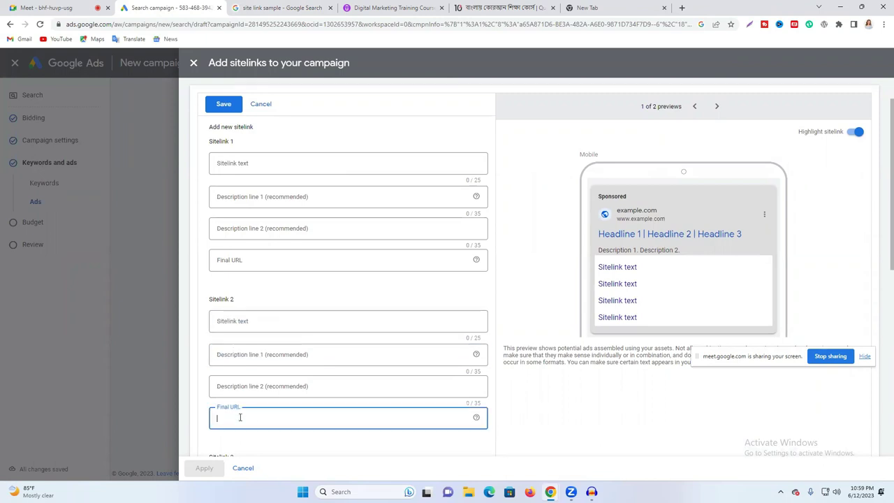
left_click(255, 320)
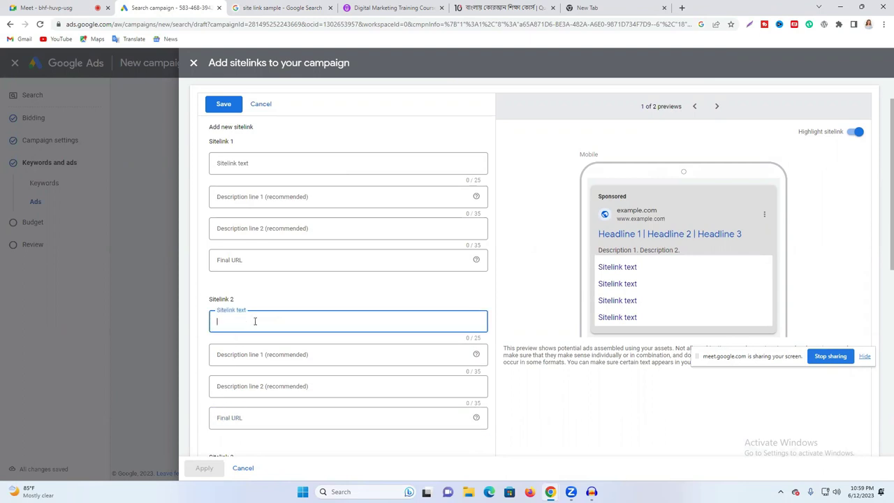
left_click(239, 419)
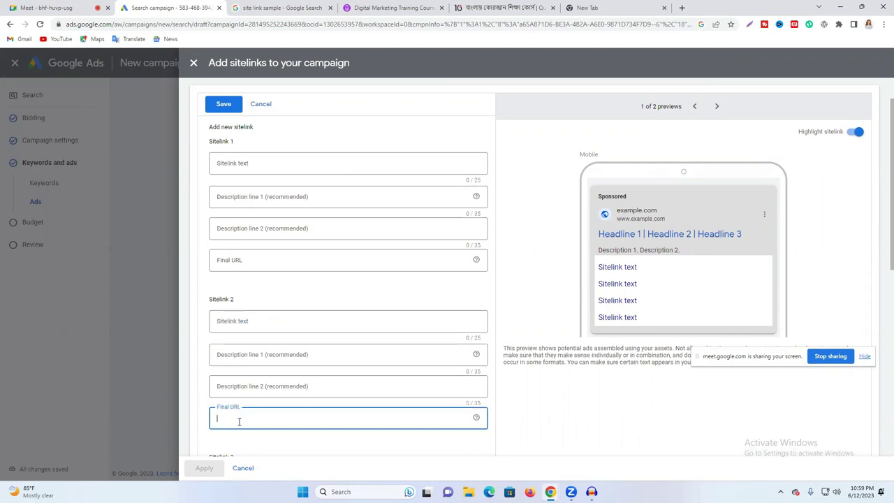
left_click(233, 354)
left_click(239, 417)
scroll(387, 283, "down", 5)
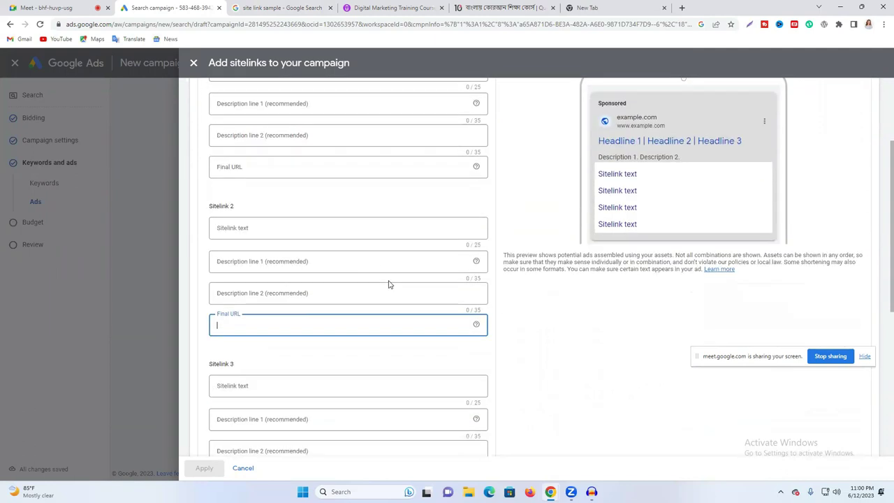
scroll(382, 306, "down", 2)
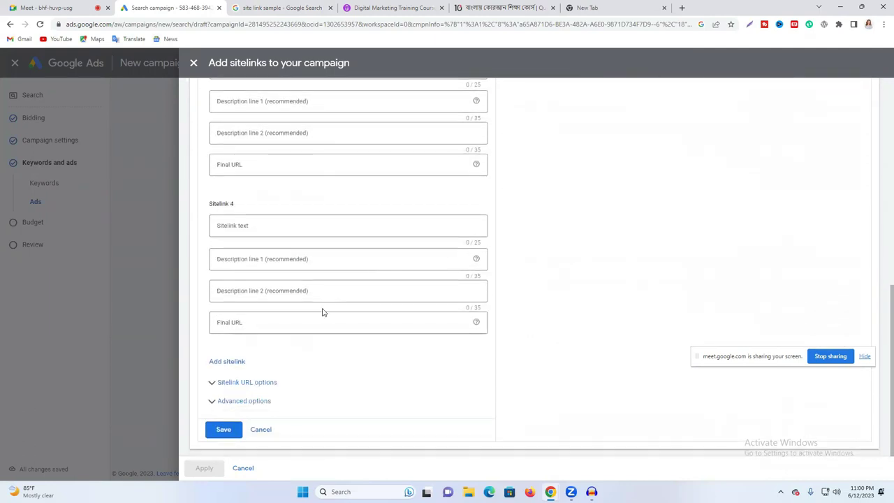
left_click(224, 362)
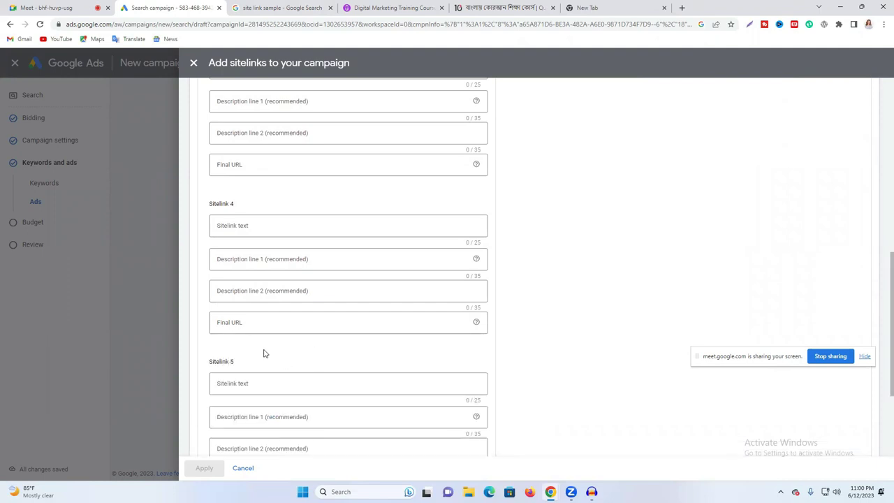
scroll(279, 349, "up", 10)
scroll(495, 335, "down", 2)
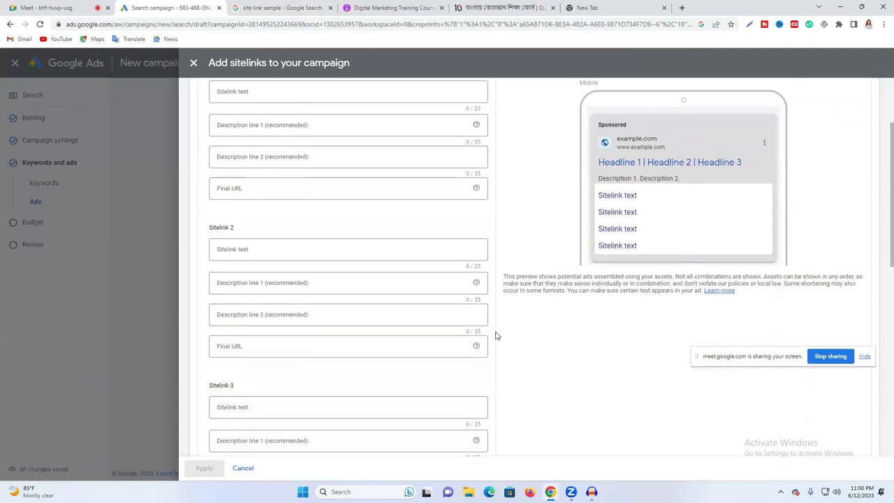
scroll(347, 333, "up", 3)
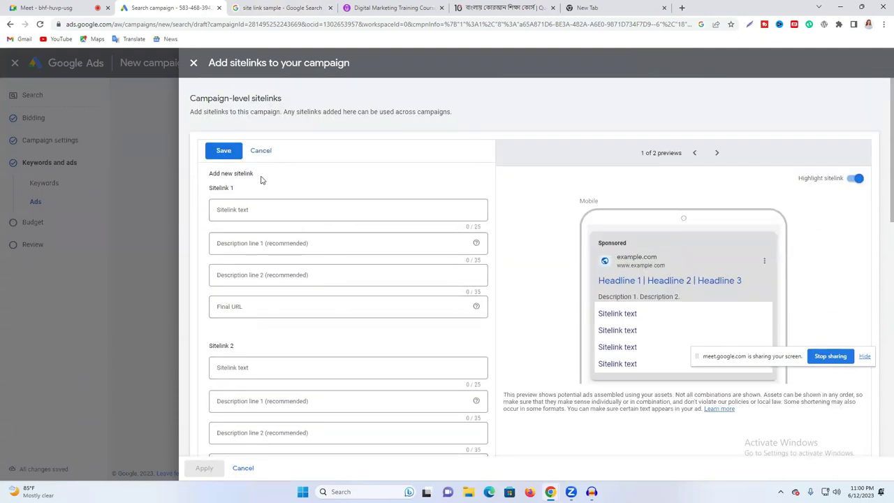
left_click(219, 159)
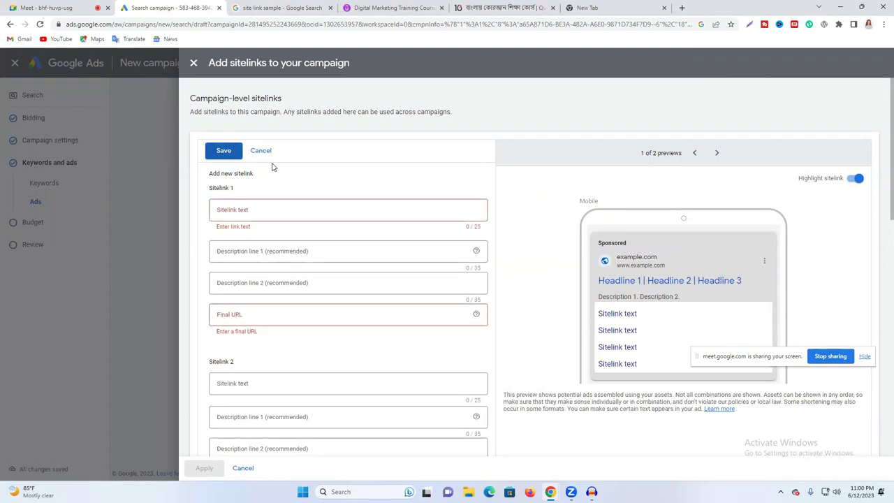
left_click(194, 63)
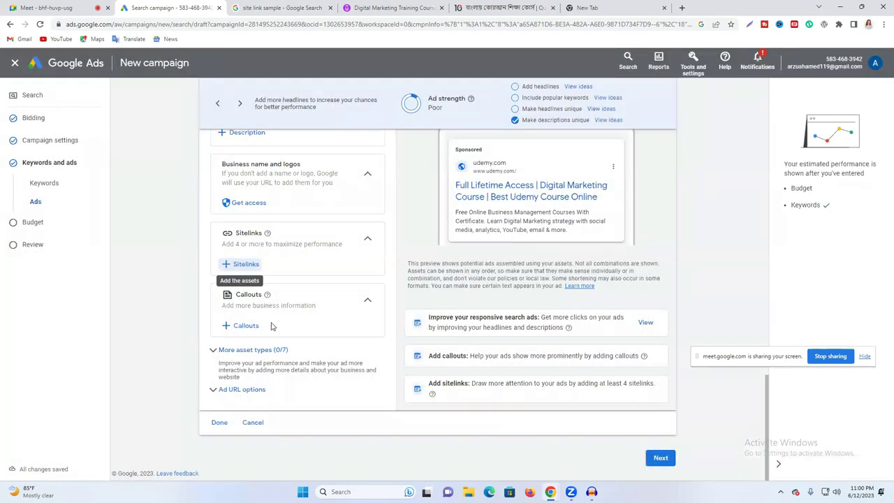
left_click(246, 325)
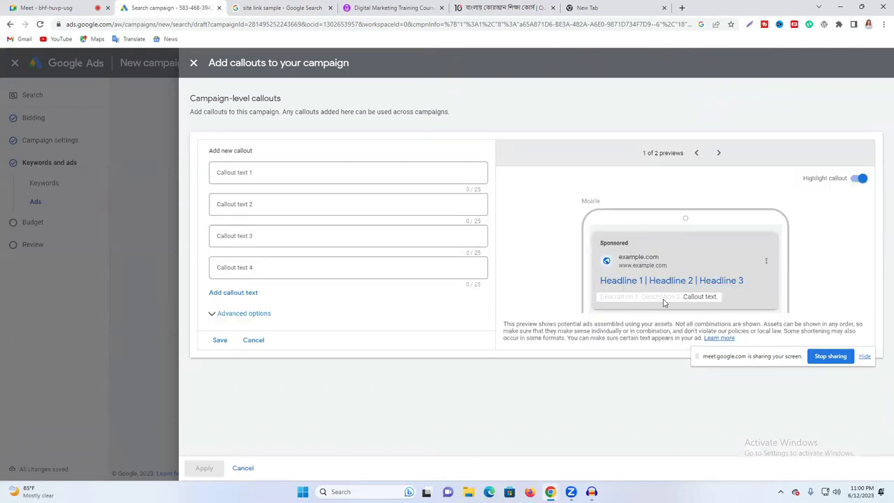
left_click(193, 62)
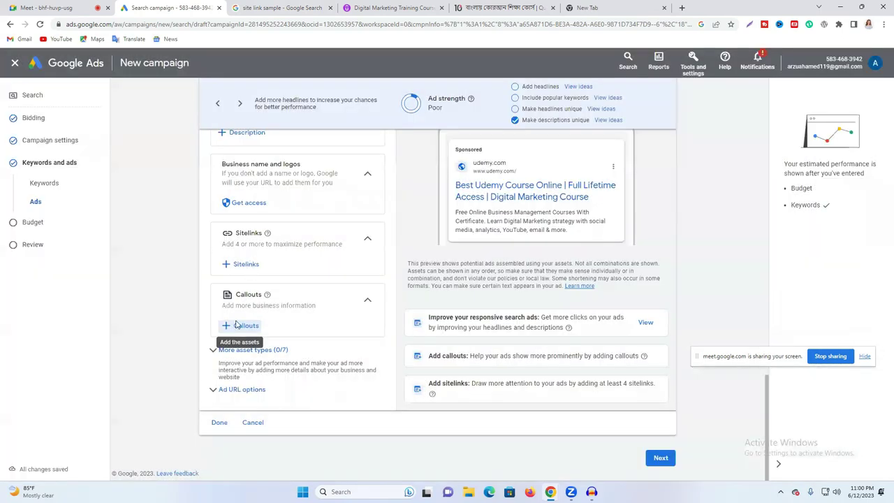
left_click(244, 391)
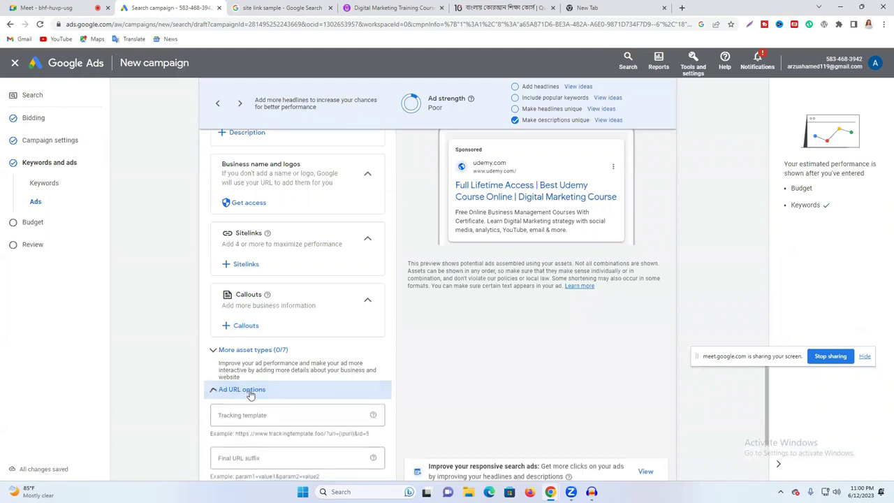
scroll(291, 393, "down", 2)
left_click(258, 325)
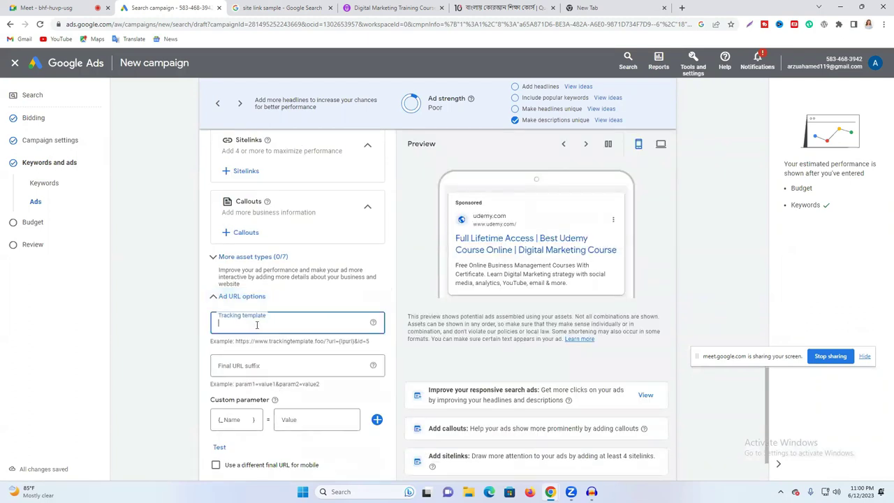
left_click(221, 299)
scroll(237, 307, "up", 2)
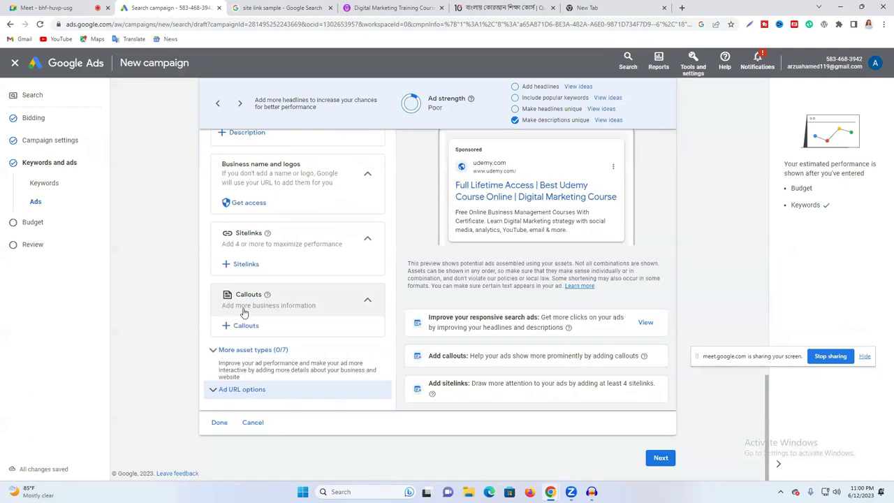
scroll(307, 381, "up", 2)
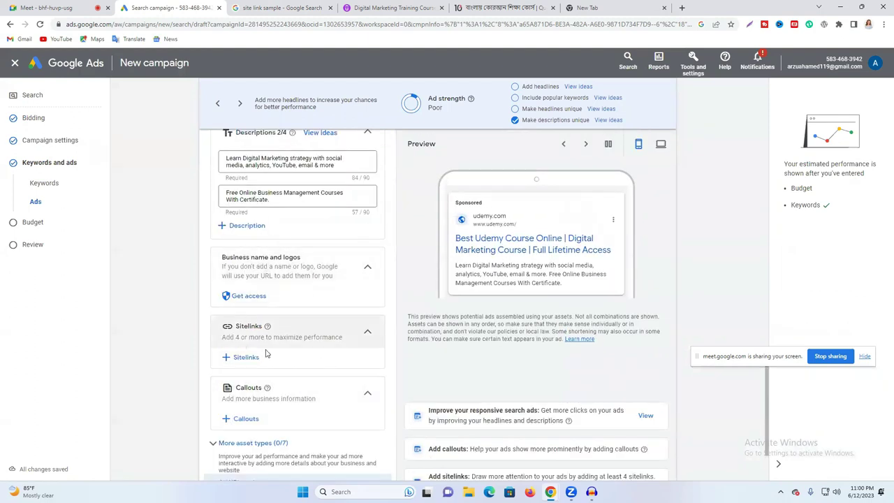
left_click(245, 297)
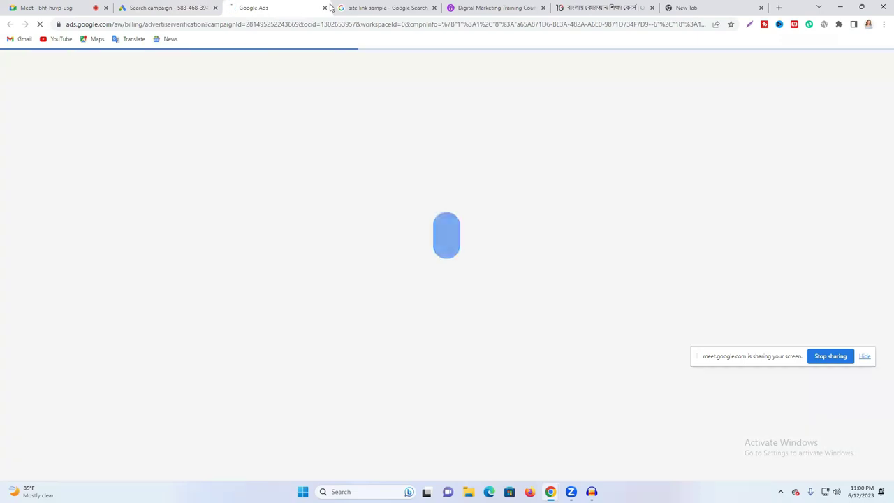
Close the verification tab and save the finished Udemy ad with Done.
left_click(324, 7)
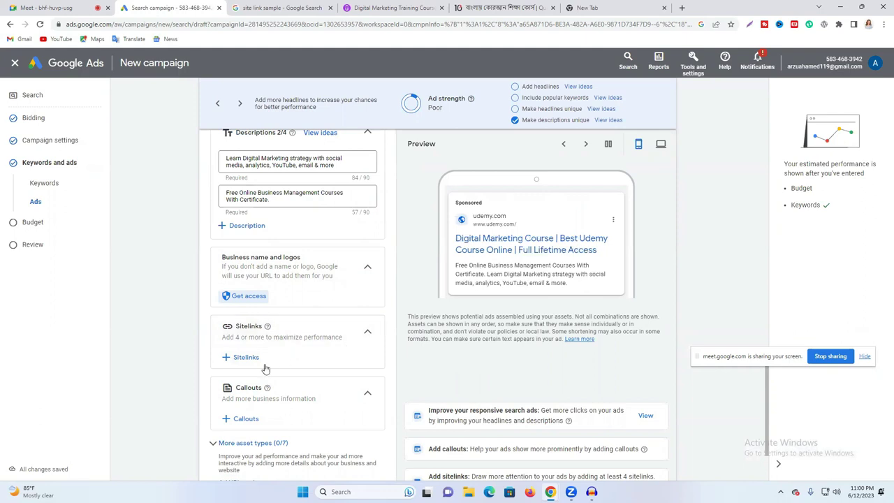
scroll(321, 353, "down", 2)
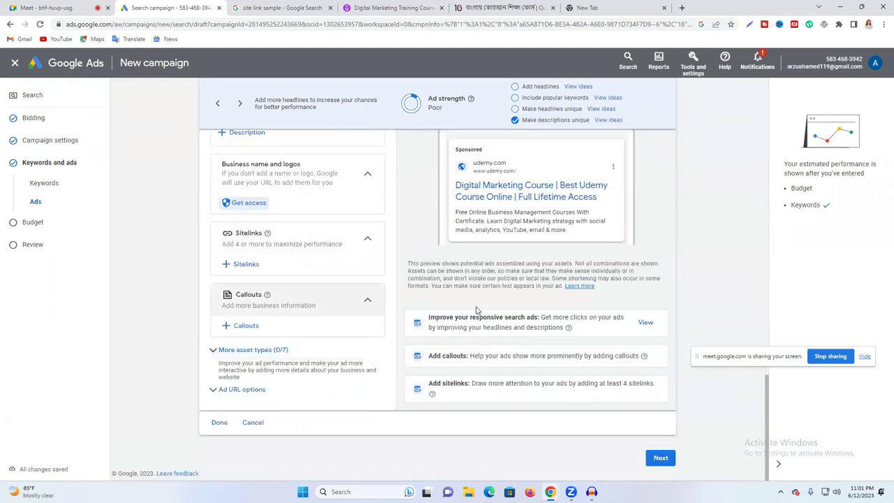
scroll(353, 327, "up", 15)
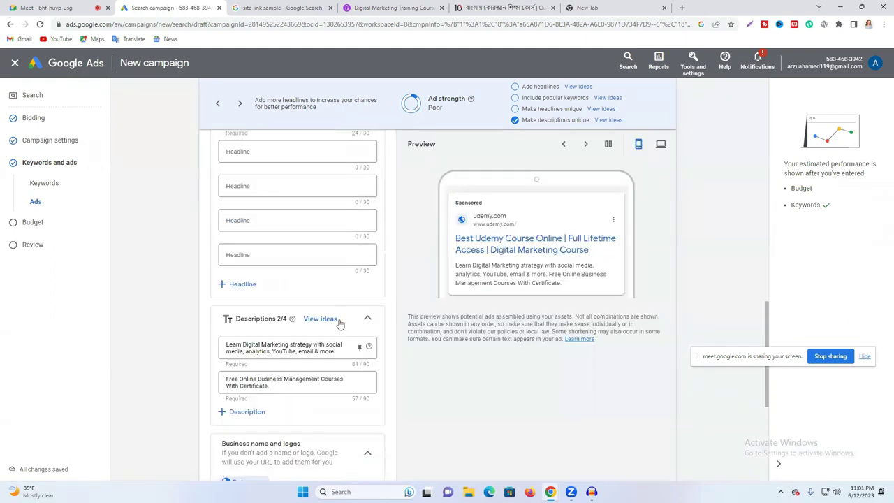
scroll(339, 319, "up", 3)
scroll(340, 320, "down", 7)
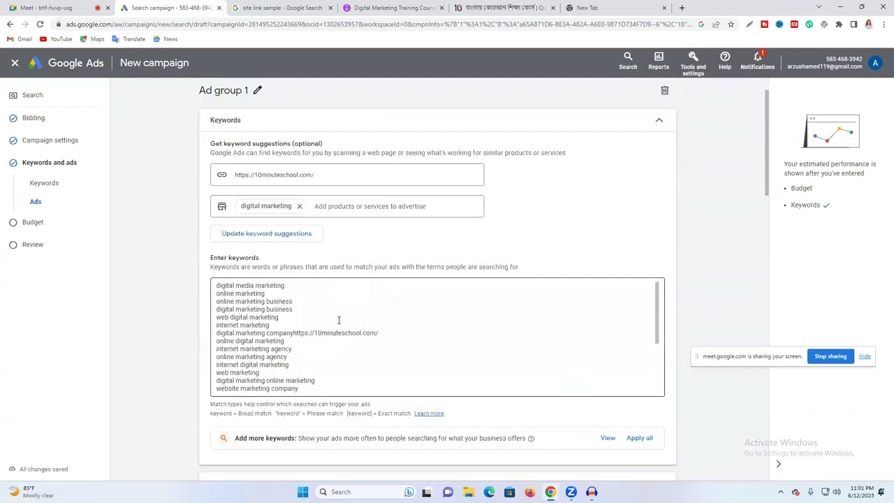
scroll(391, 350, "down", 10)
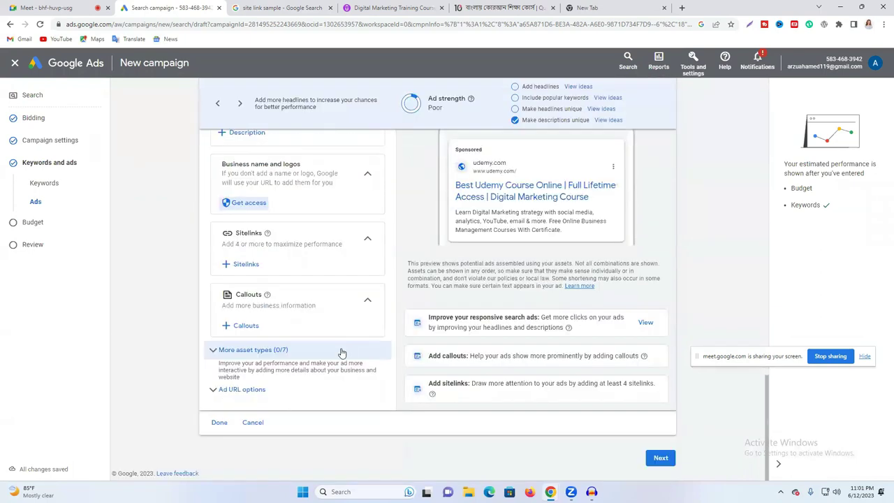
left_click(218, 422)
scroll(295, 371, "down", 3)
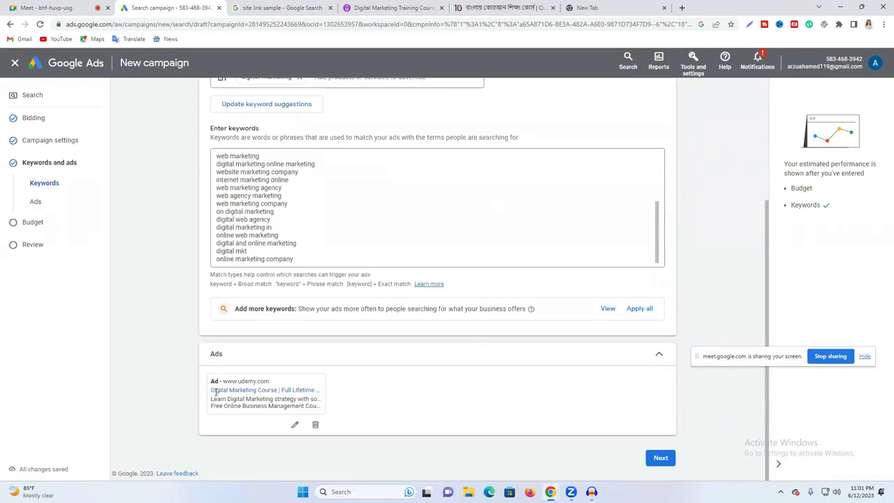
left_click_drag(223, 389, 325, 409)
left_click(447, 409)
Set the campaign's average daily budget to $10.00.
left_click(660, 458)
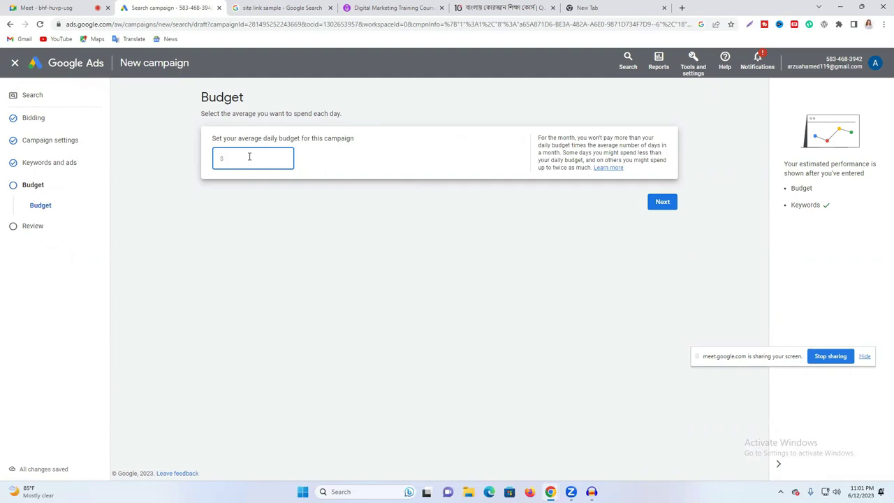
type("10")
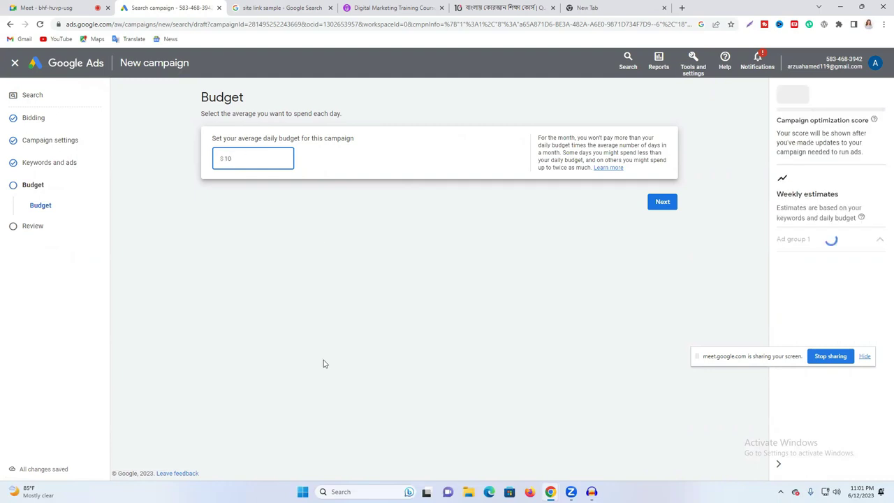
left_click(488, 273)
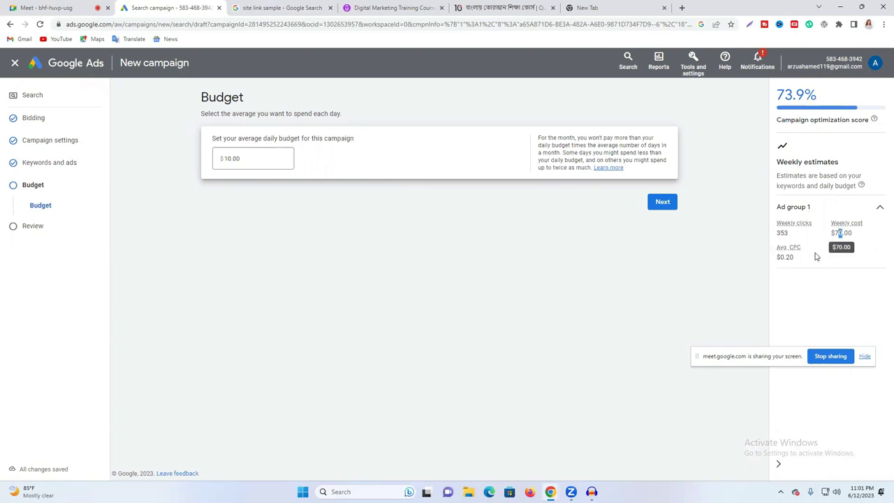
Check the weekly estimates of 353 clicks and $70.00 cost, including the average CPC.
double_click(783, 236)
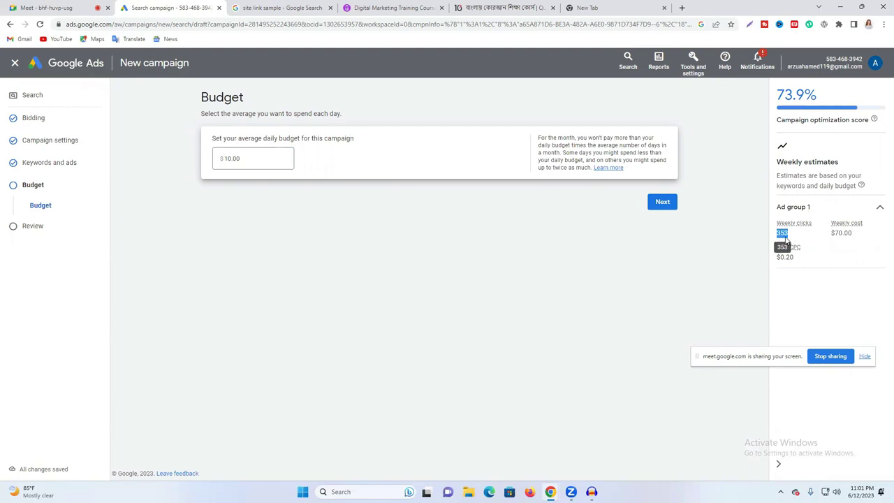
left_click_drag(795, 260, 779, 258)
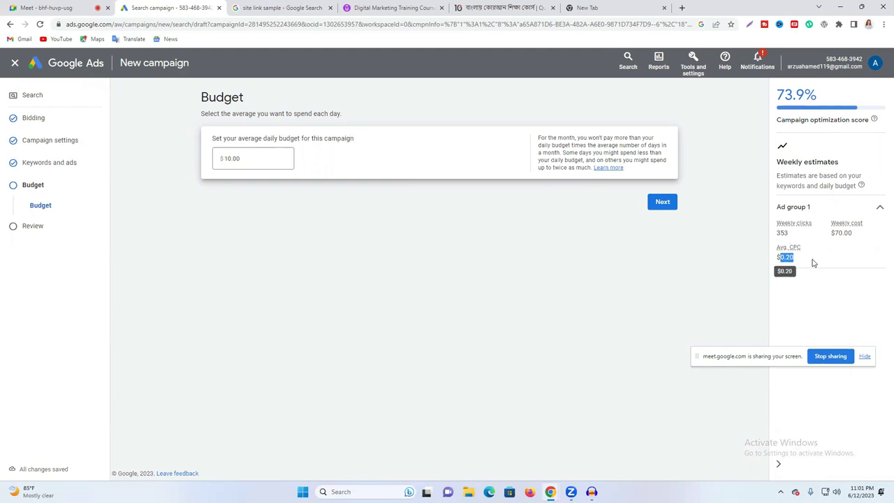
left_click_drag(784, 258, 791, 258)
left_click(701, 286)
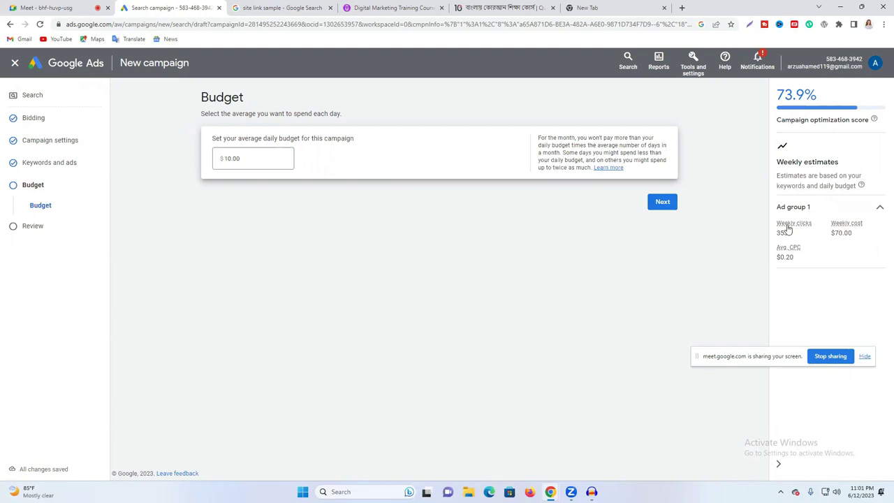
Review the 25 keywords, single ad and $10.00/day budget, then publish the campaign.
left_click(662, 203)
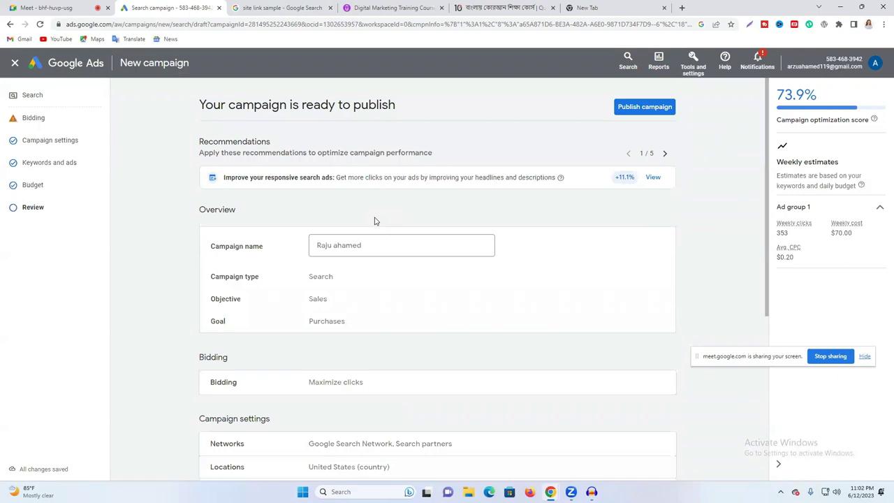
scroll(401, 244, "down", 4)
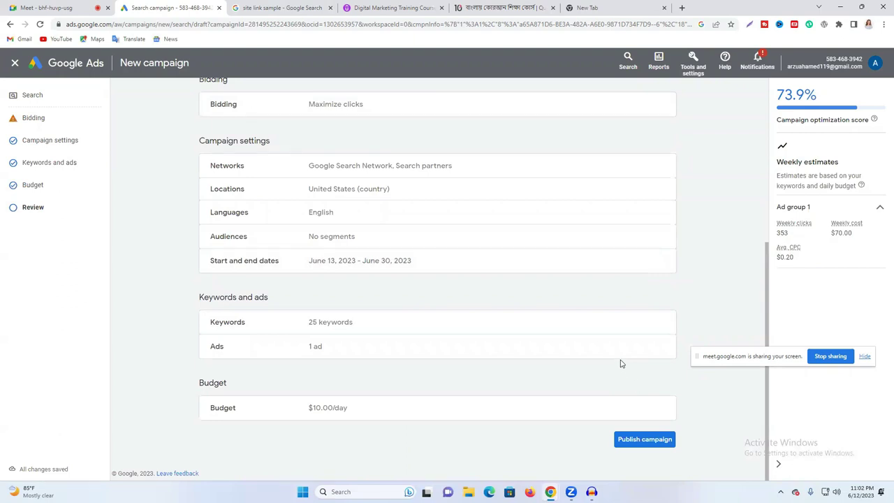
scroll(283, 285, "up", 4)
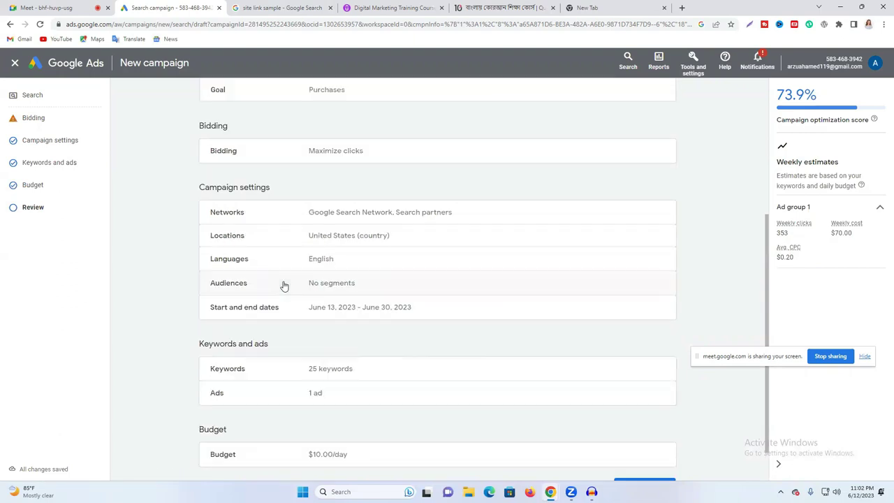
scroll(280, 273, "down", 4)
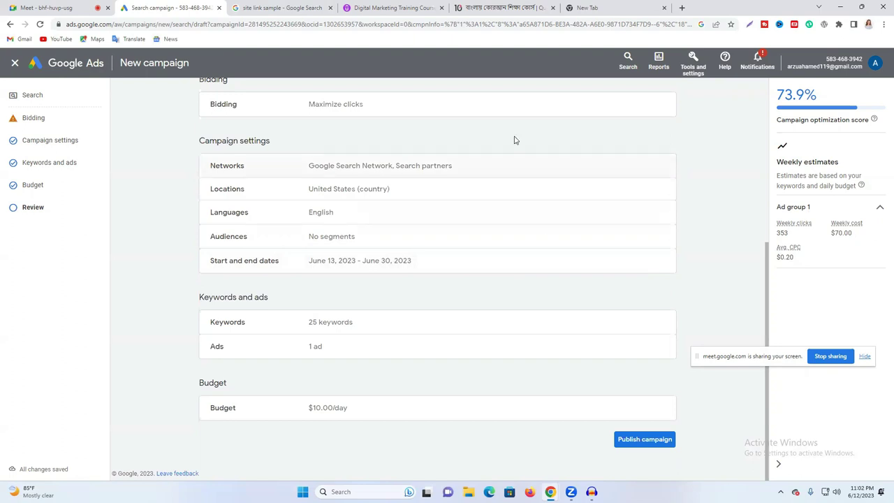
scroll(365, 280, "up", 2)
scroll(662, 416, "down", 3)
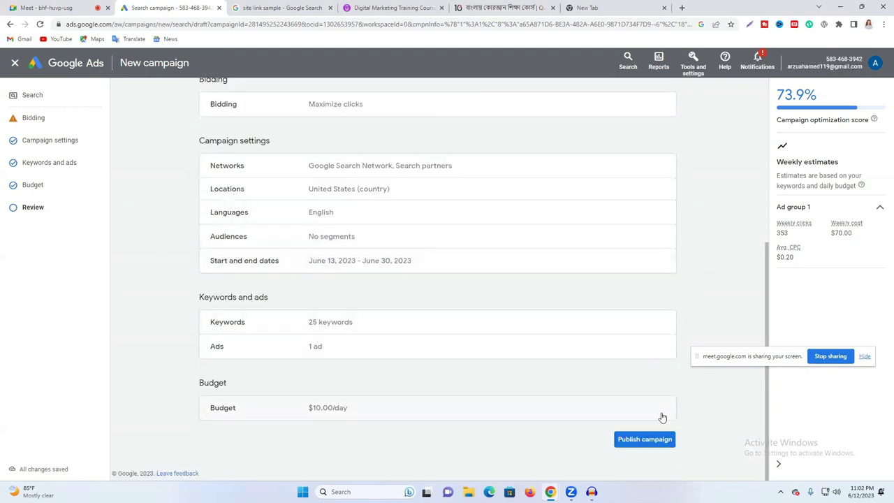
left_click(631, 441)
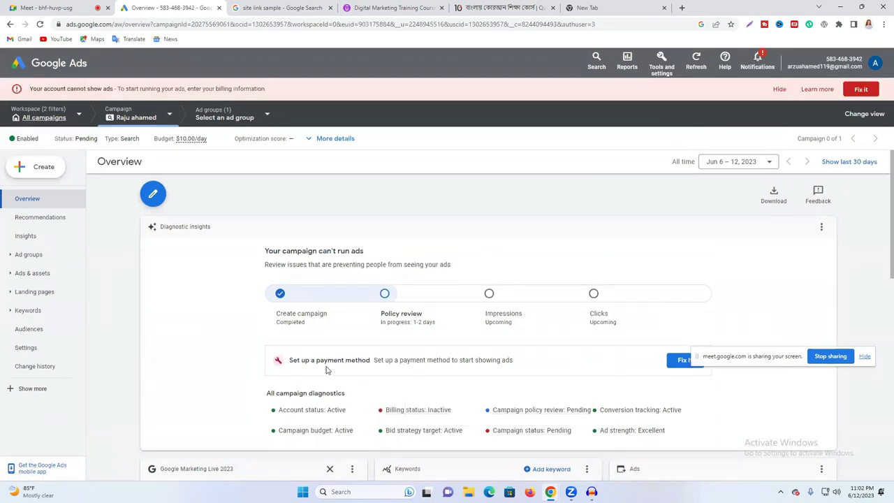
Look over the Pending campaign's Overview cards and the ad's headline, URL and description.
left_click_drag(728, 361, 744, 236)
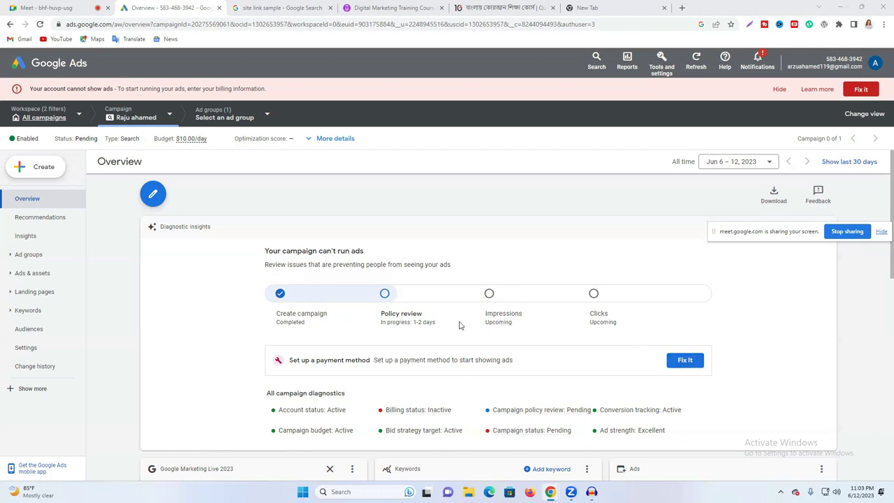
scroll(558, 312, "down", 5)
scroll(666, 343, "up", 3)
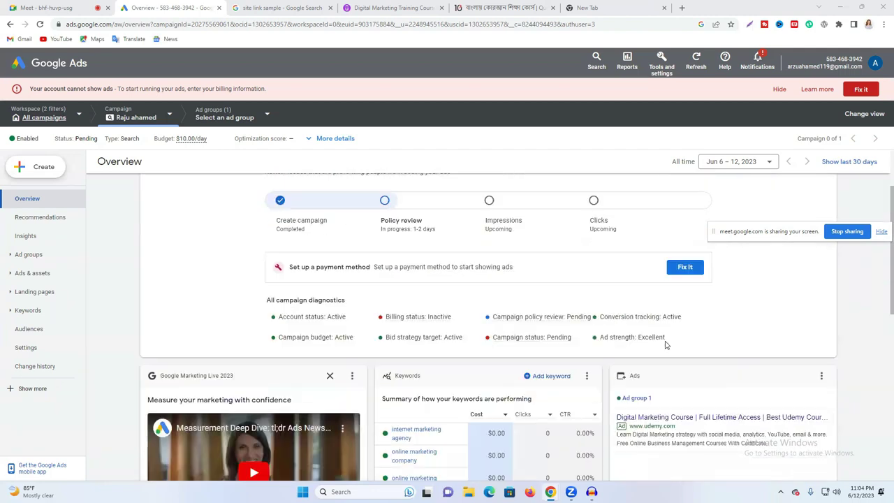
scroll(666, 343, "down", 1)
mouse_move(675, 348)
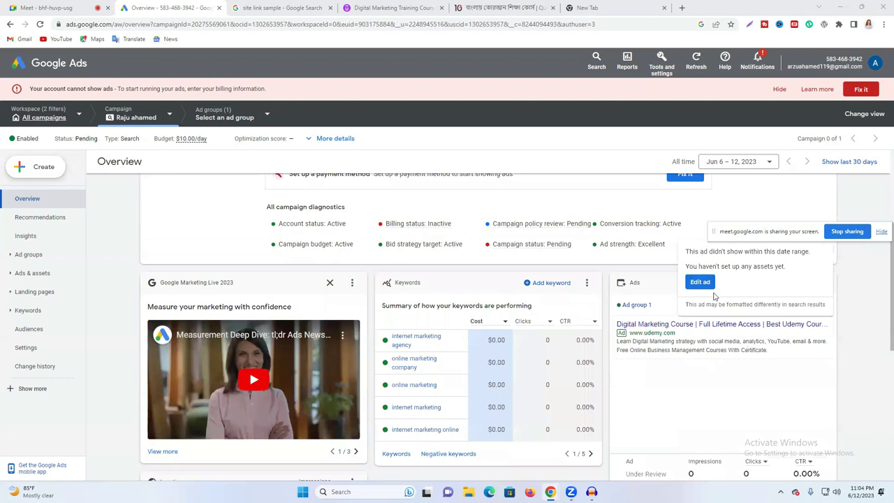
left_click_drag(783, 355, 619, 327)
left_click(618, 327)
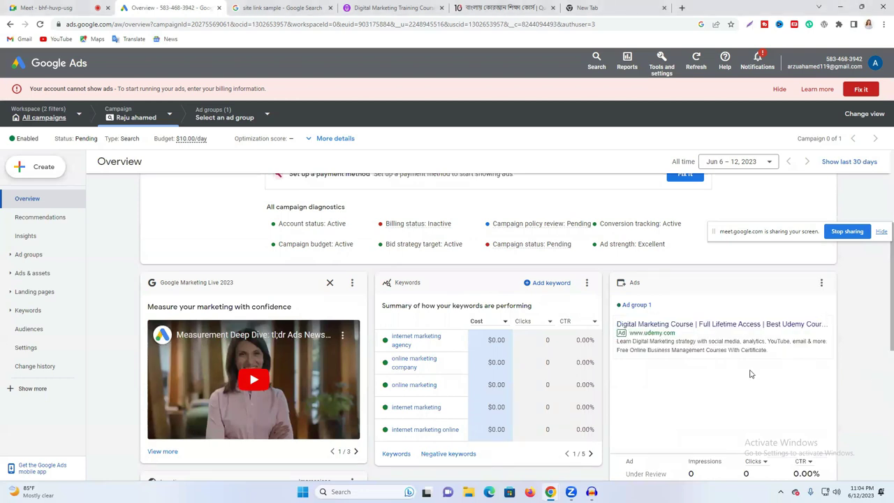
Hide the billing warning banner and switch to the Google Meet call tab.
scroll(588, 363, "down", 4)
scroll(628, 380, "up", 3)
scroll(628, 379, "down", 2)
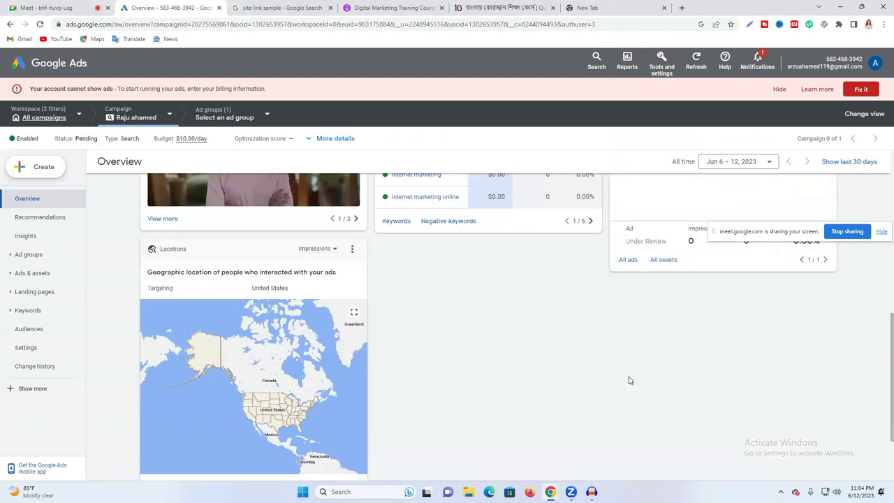
mouse_move(271, 401)
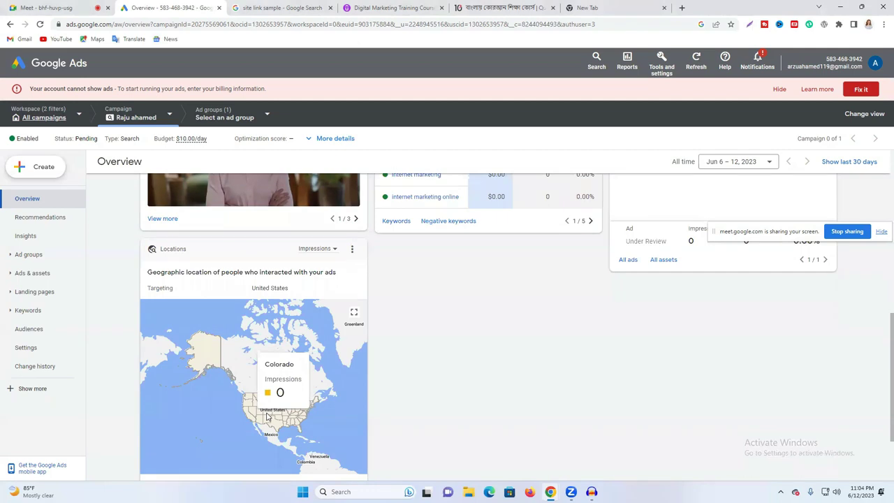
scroll(264, 415, "up", 1)
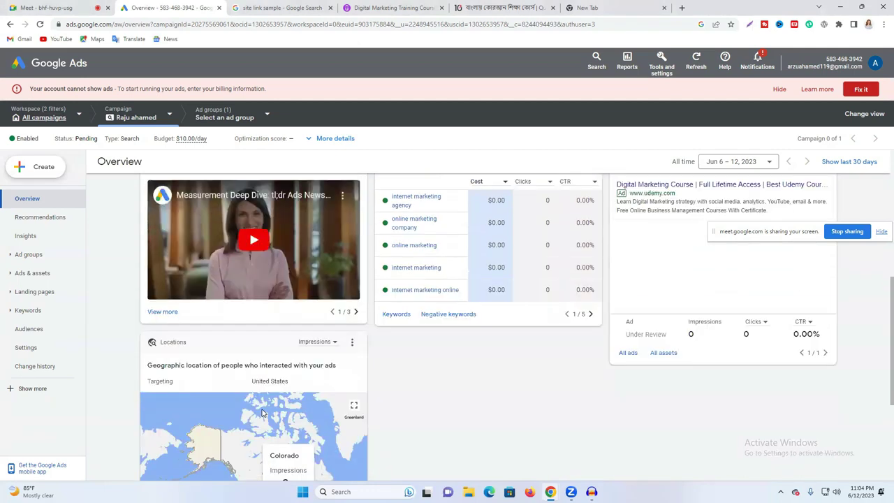
scroll(264, 414, "up", 4)
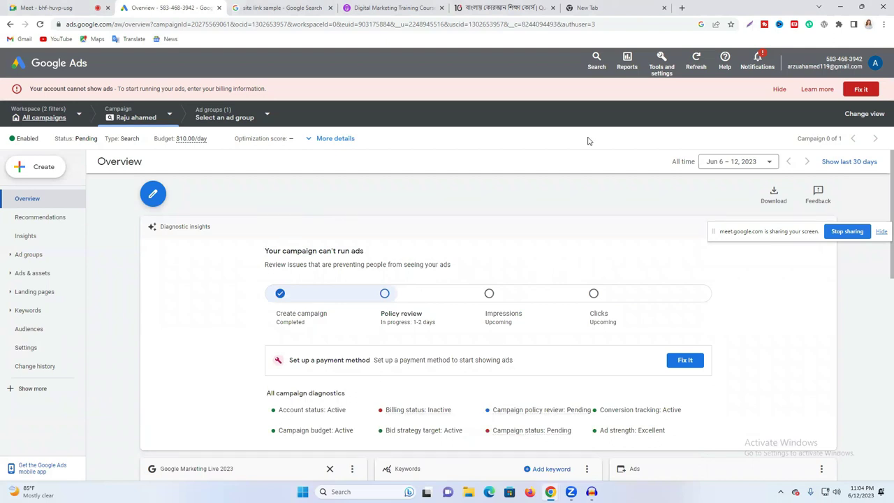
left_click(779, 89)
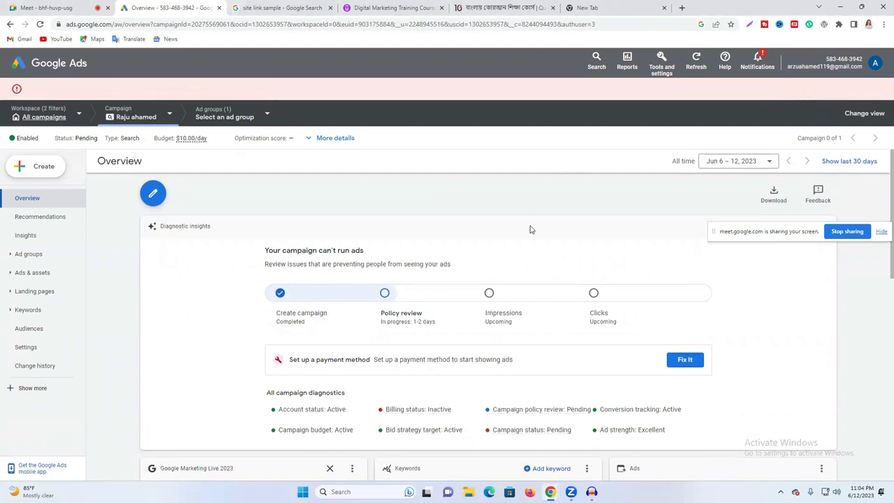
left_click(80, 5)
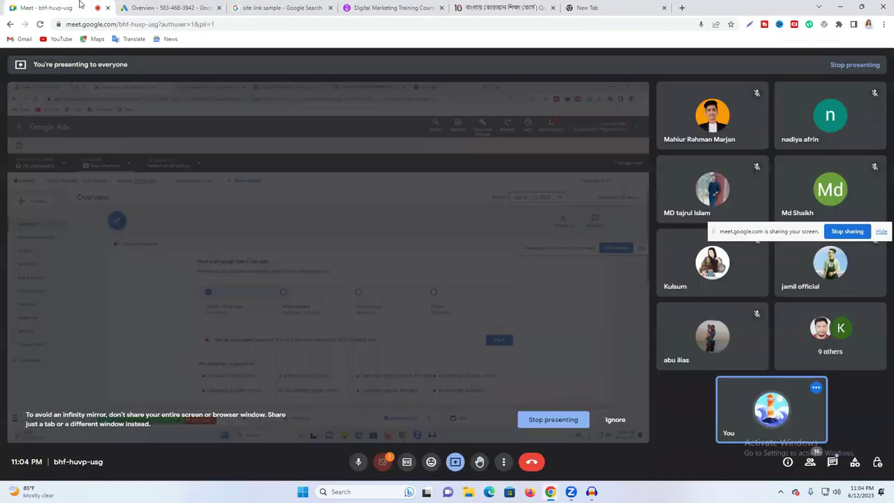